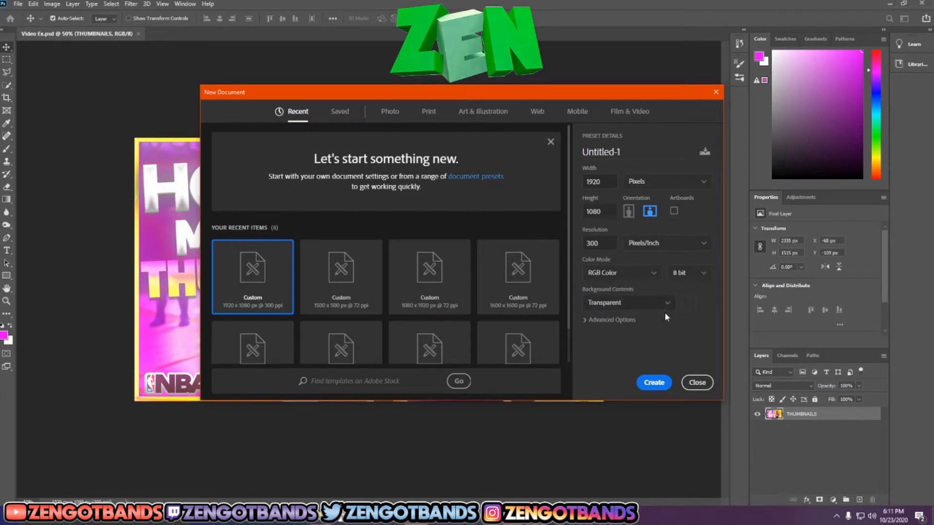
Step: Create a transparent 1920 x 1080 px document at 300 pixels/inch and place the NBA 2K21 capture in it as an embedded image
{"action": "left_click", "coordinate": [665, 382]}
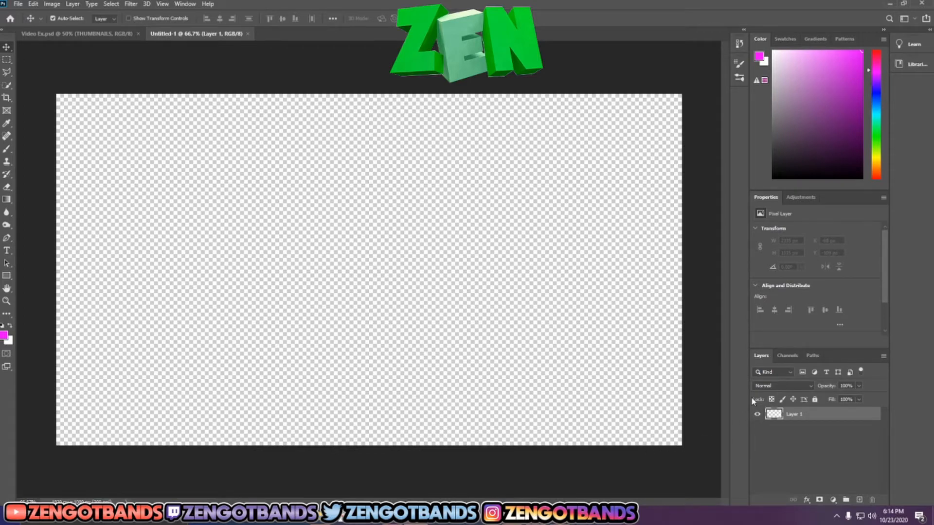
{"action": "left_click", "coordinate": [19, 5]}
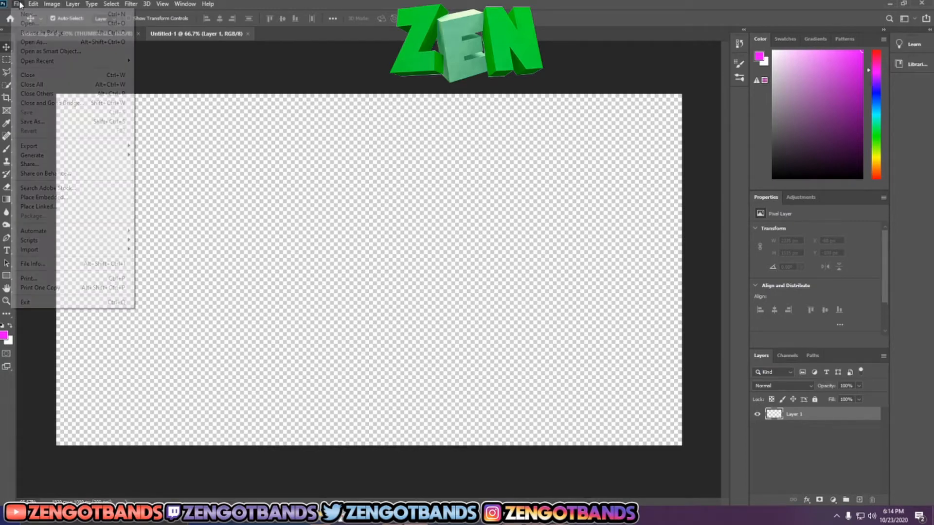
{"action": "left_click", "coordinate": [53, 197]}
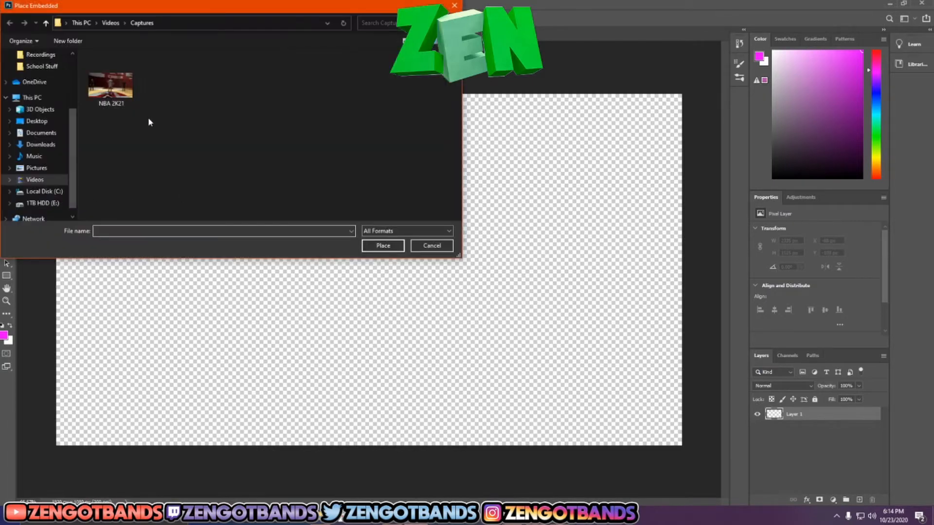
{"action": "left_click", "coordinate": [122, 95]}
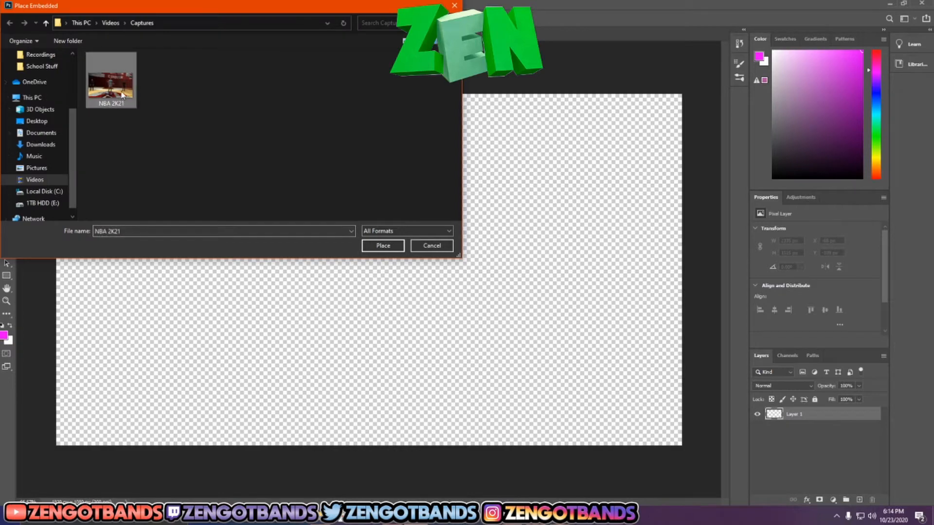
{"action": "left_click", "coordinate": [383, 245]}
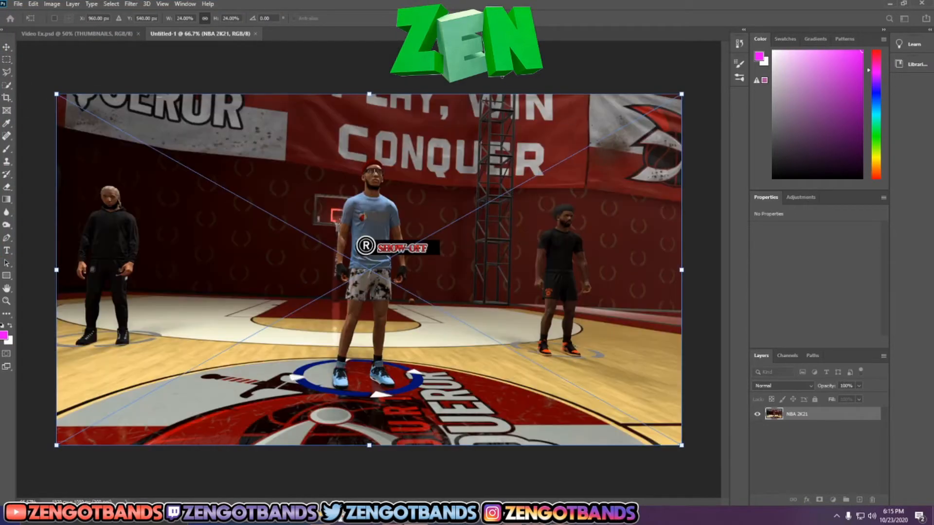
{"action": "key", "text": "Return"}
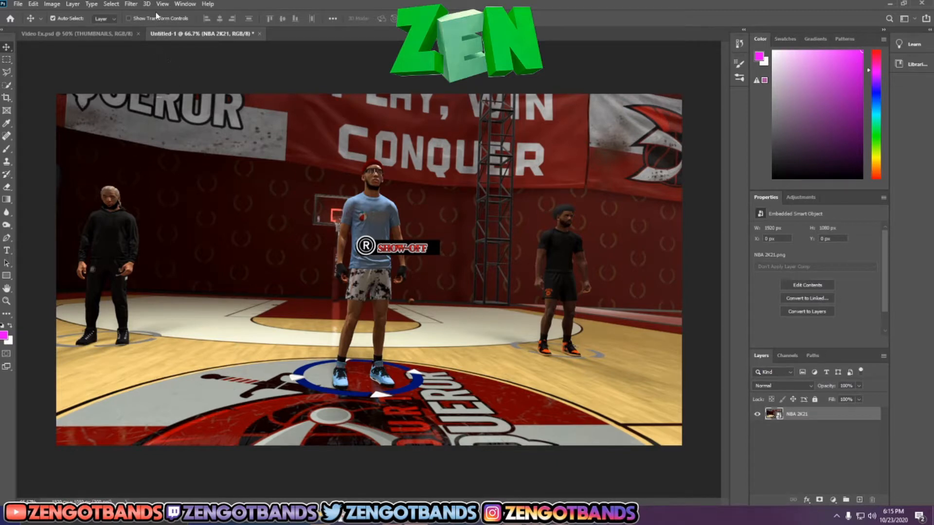
Step: Apply a Gaussian Blur with a 5.2 pixel radius to the placed NBA 2K21 layer
{"action": "left_click", "coordinate": [137, 6]}
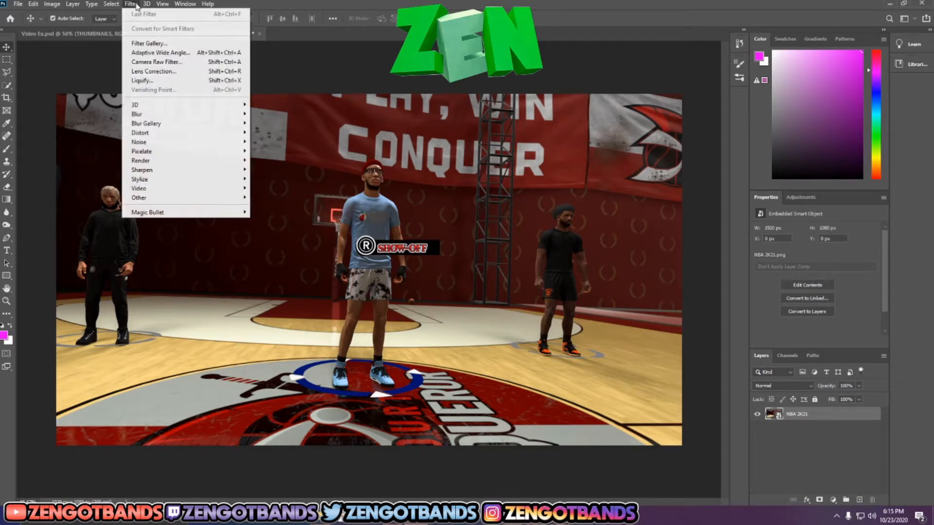
{"action": "mouse_move", "coordinate": [166, 117]}
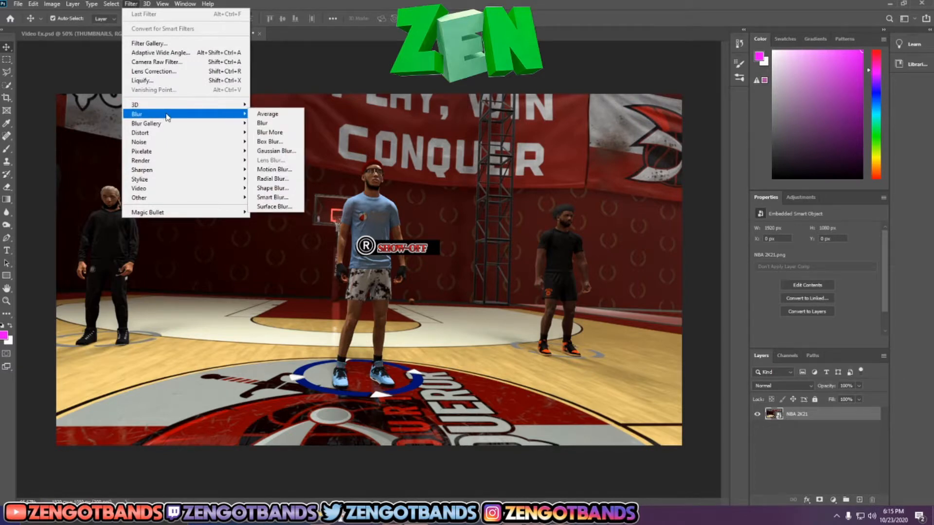
{"action": "left_click", "coordinate": [276, 150]}
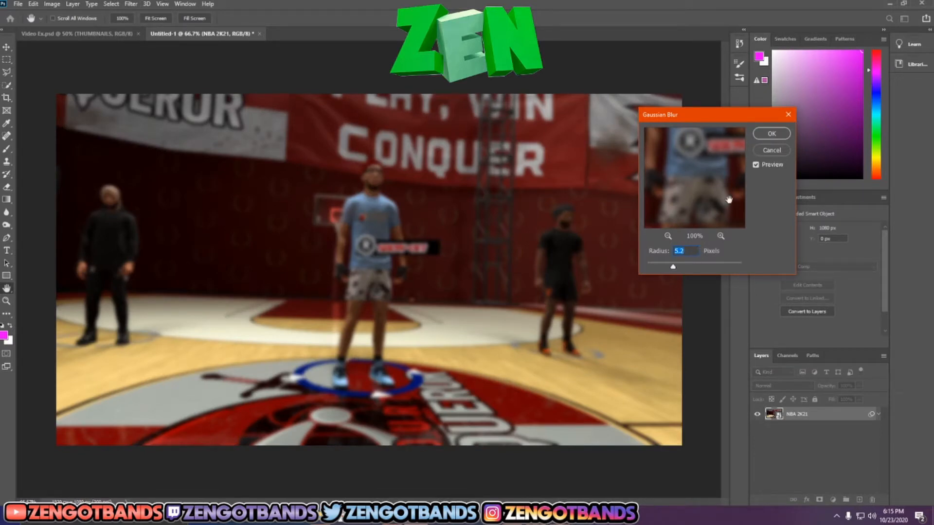
{"action": "left_click", "coordinate": [774, 134]}
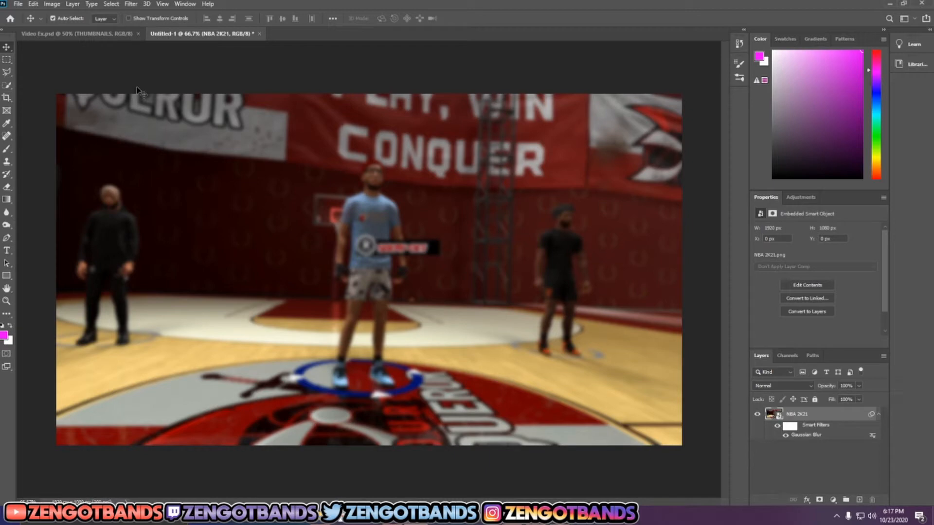
Step: Open the 200 Subcribers Dragon Pack!-Recovered file from the GFX Packs folder and look through its layer groups
{"action": "left_click", "coordinate": [18, 4]}
{"action": "left_click", "coordinate": [39, 23]}
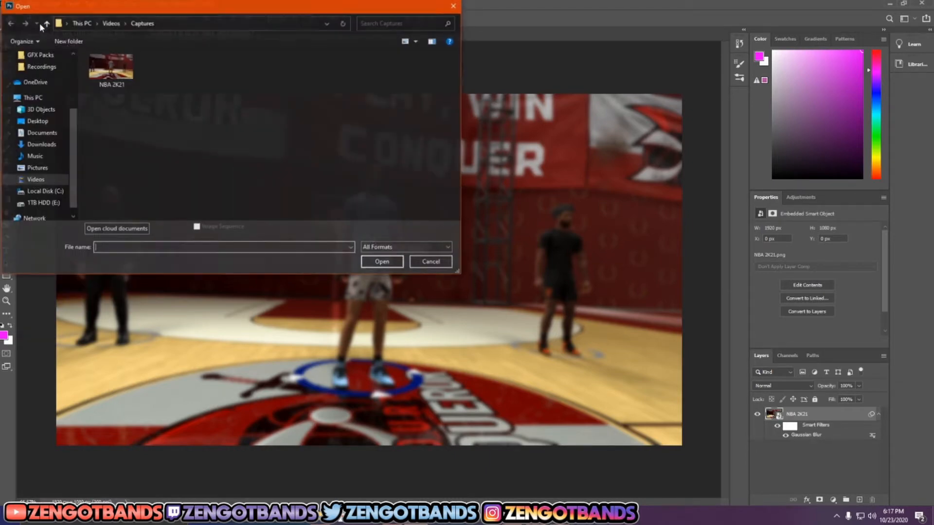
{"action": "scroll", "coordinate": [34, 127], "scroll_direction": "up", "scroll_amount": 3}
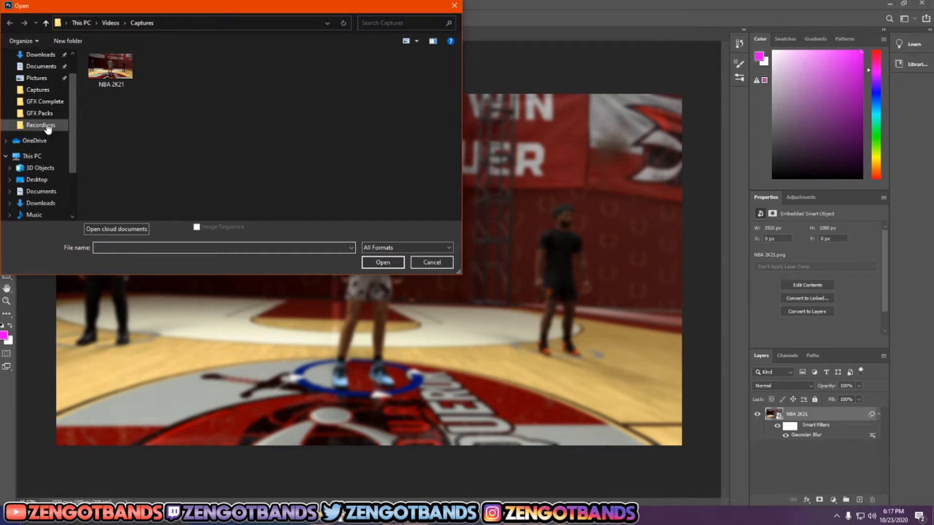
{"action": "left_click", "coordinate": [40, 113]}
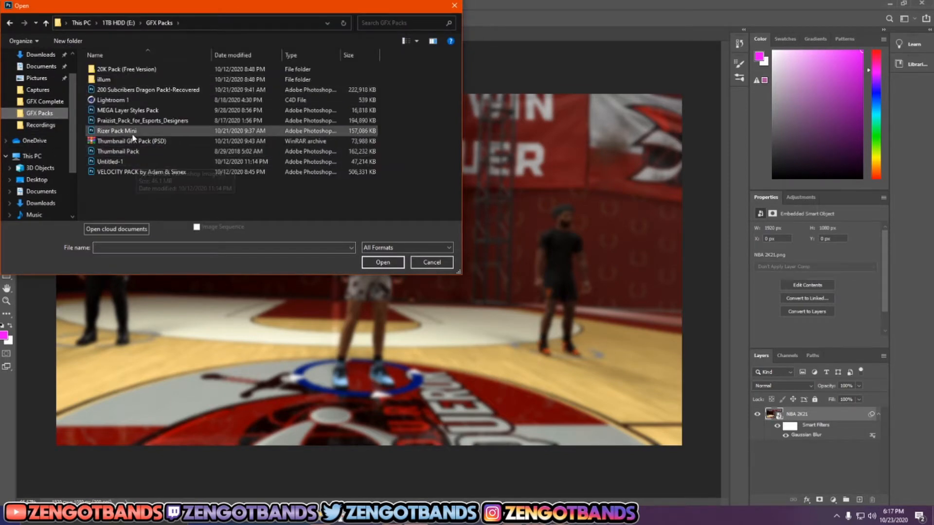
{"action": "left_click", "coordinate": [134, 92]}
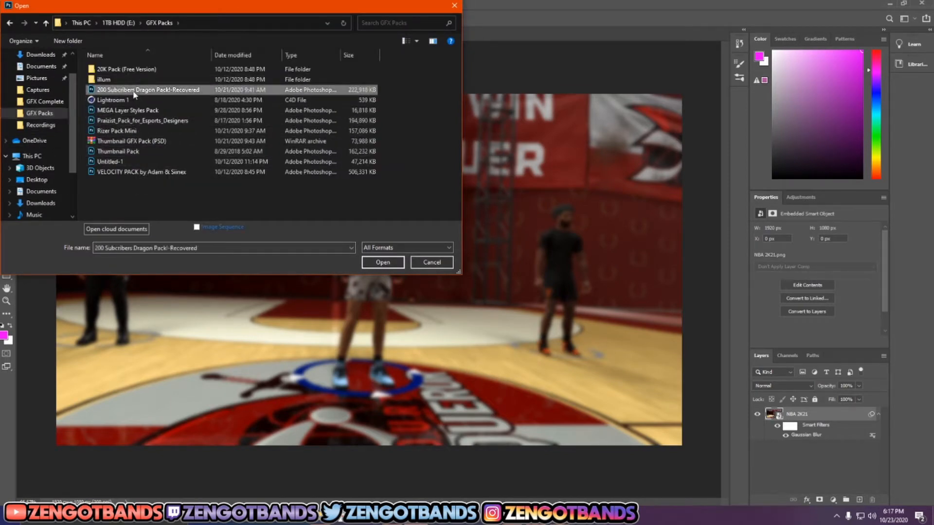
{"action": "left_click", "coordinate": [383, 262]}
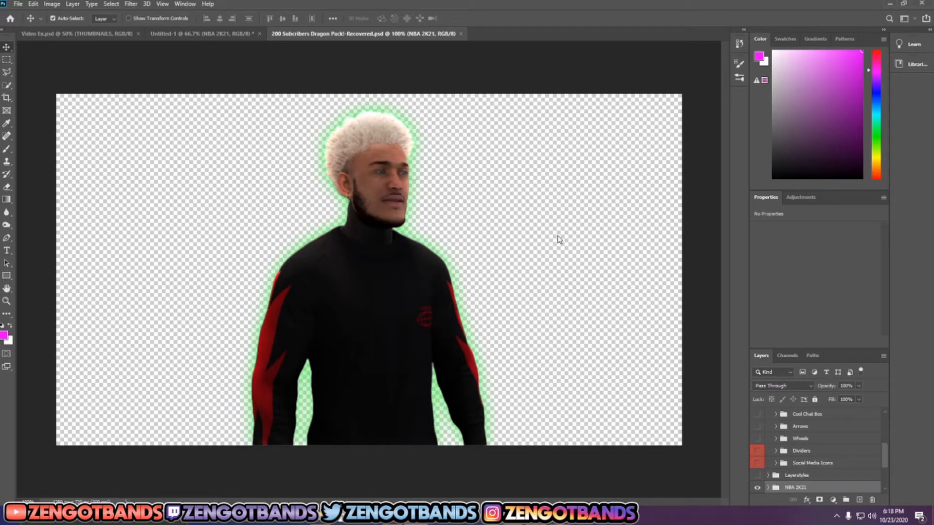
{"action": "scroll", "coordinate": [843, 448], "scroll_direction": "up", "scroll_amount": 5}
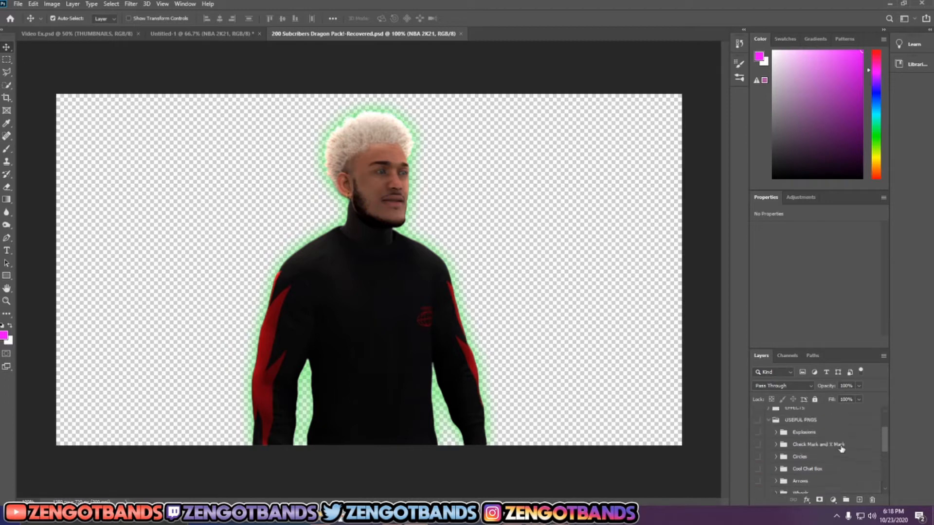
{"action": "scroll", "coordinate": [826, 440], "scroll_direction": "down", "scroll_amount": 10}
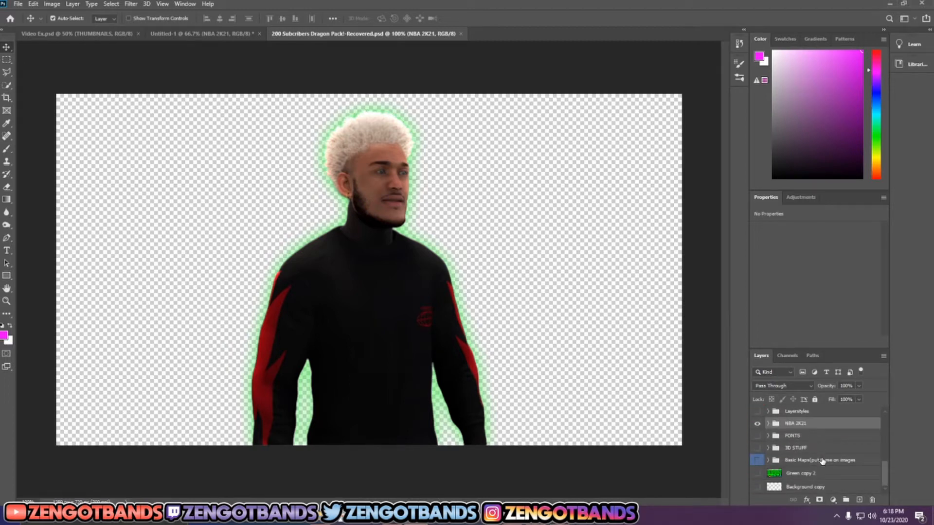
{"action": "scroll", "coordinate": [822, 461], "scroll_direction": "up", "scroll_amount": 8}
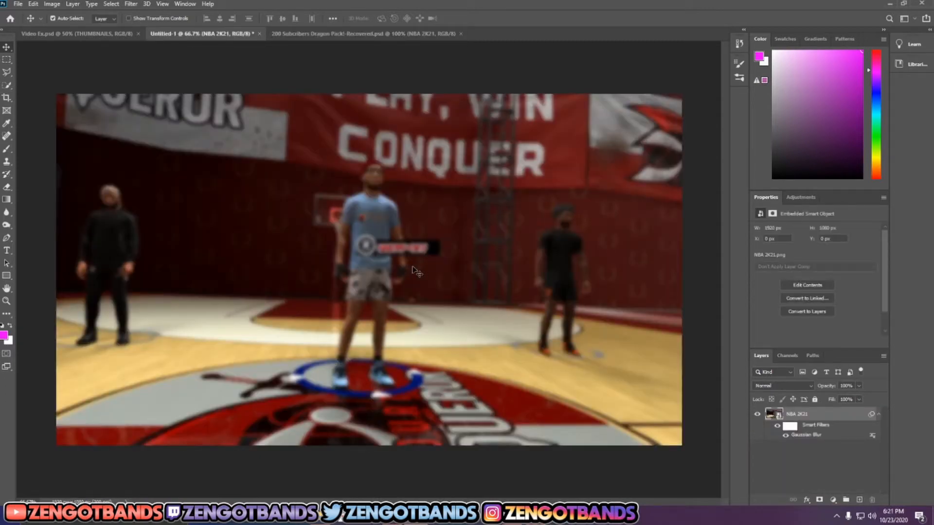
Step: Open the NBA 2K21 (2) image from the Captures folder as its own document
{"action": "left_click", "coordinate": [18, 5]}
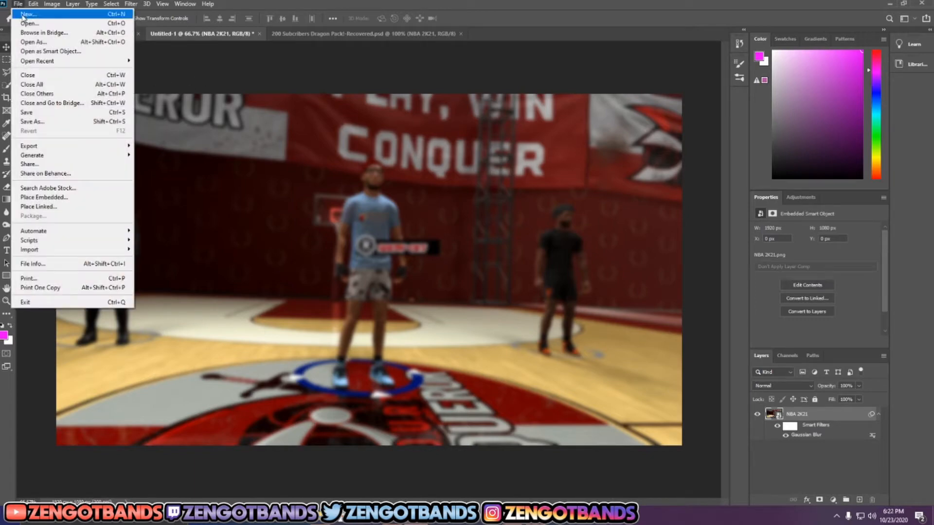
{"action": "left_click", "coordinate": [46, 25]}
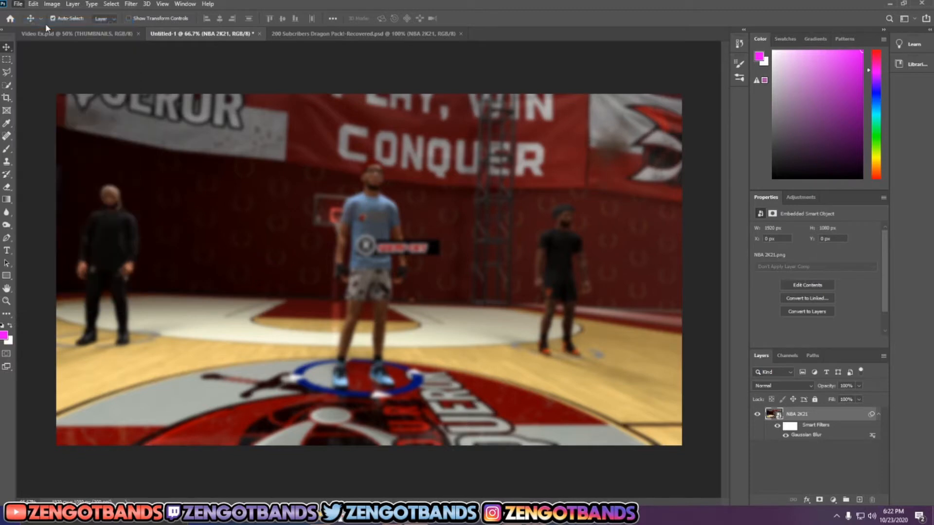
{"action": "scroll", "coordinate": [38, 88], "scroll_direction": "up", "scroll_amount": 1}
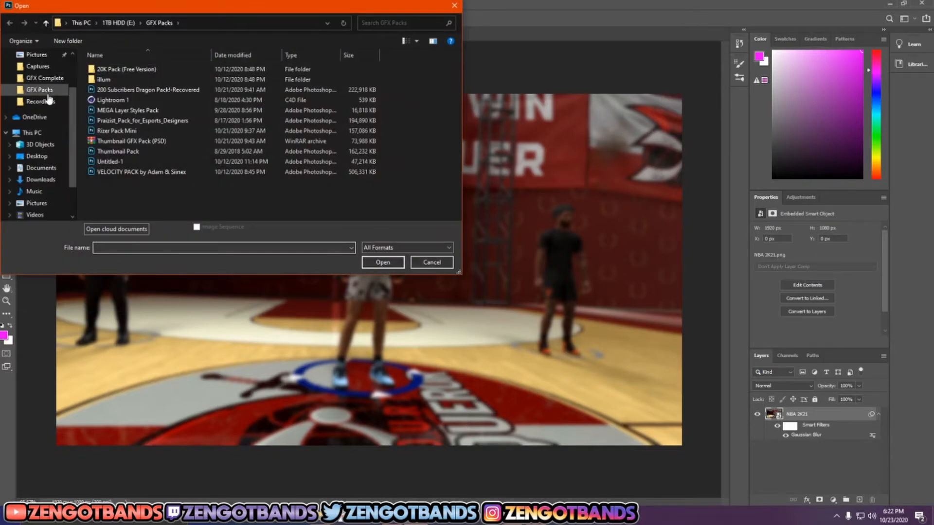
{"action": "left_click", "coordinate": [38, 66]}
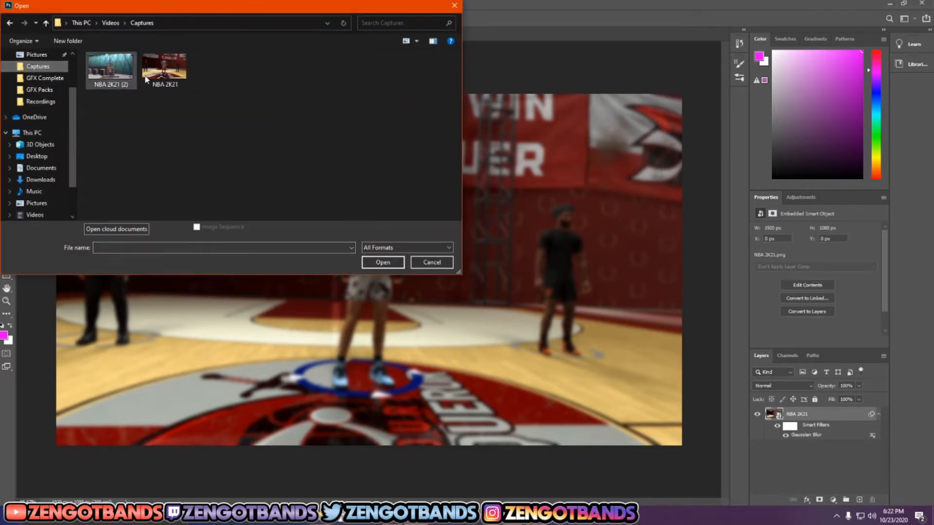
{"action": "left_click", "coordinate": [117, 74]}
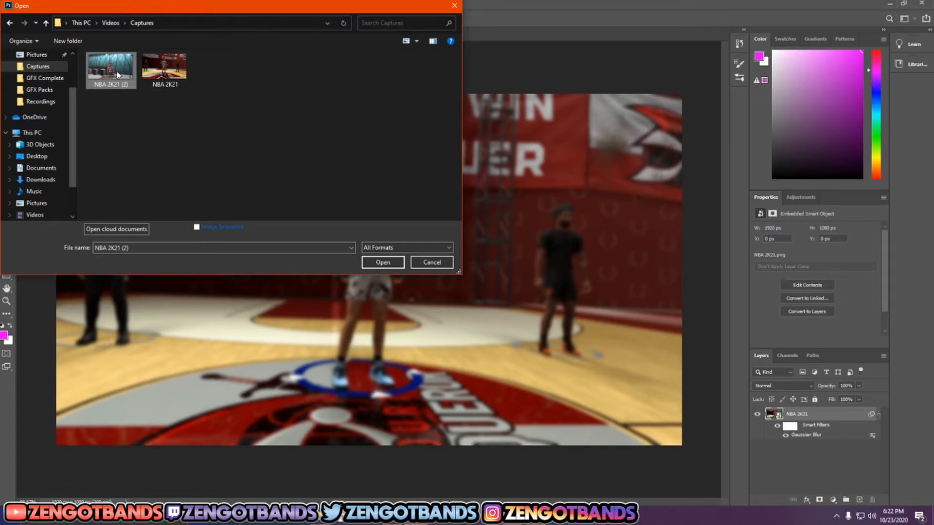
{"action": "left_click", "coordinate": [383, 262]}
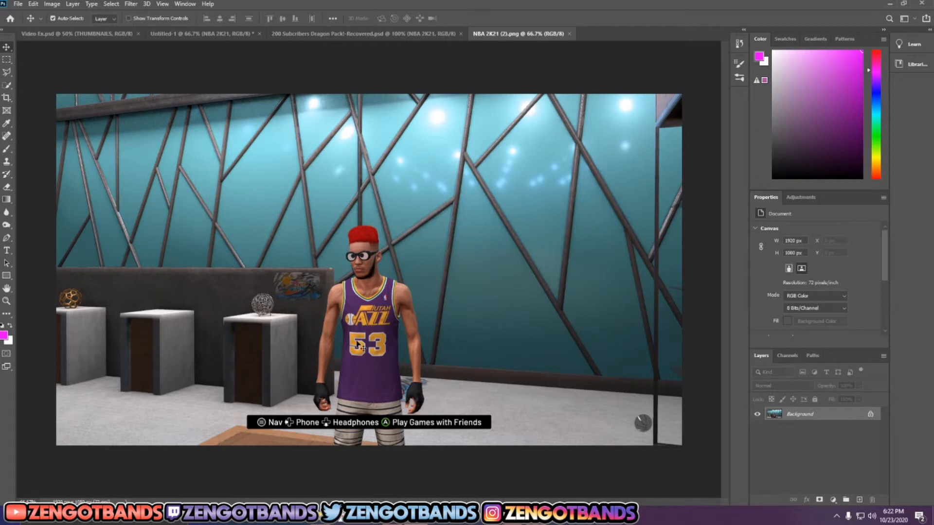
Step: Examine the player in the purple Utah Jazz jersey up close and in the context of the whole screenshot
{"action": "scroll", "coordinate": [378, 349], "scroll_direction": "up", "scroll_amount": 2}
{"action": "scroll", "coordinate": [375, 350], "scroll_direction": "down", "scroll_amount": 3}
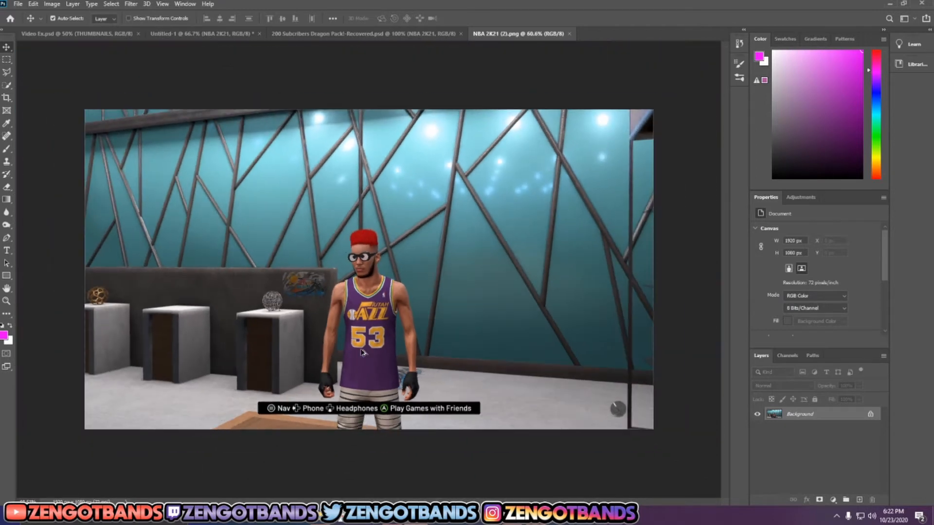
{"action": "scroll", "coordinate": [361, 352], "scroll_direction": "up", "scroll_amount": 2}
{"action": "scroll", "coordinate": [361, 352], "scroll_direction": "up", "scroll_amount": 4}
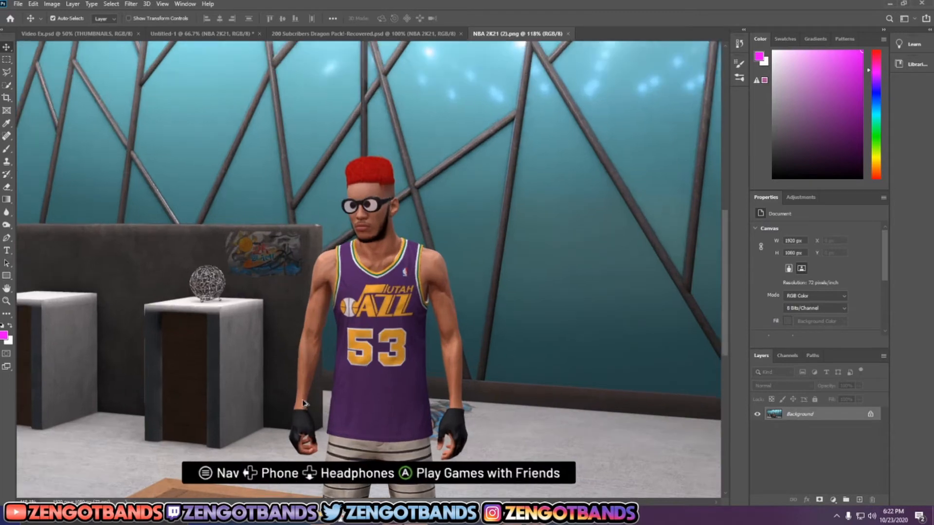
{"action": "scroll", "coordinate": [295, 394], "scroll_direction": "down", "scroll_amount": 3}
{"action": "scroll", "coordinate": [370, 360], "scroll_direction": "up", "scroll_amount": 2}
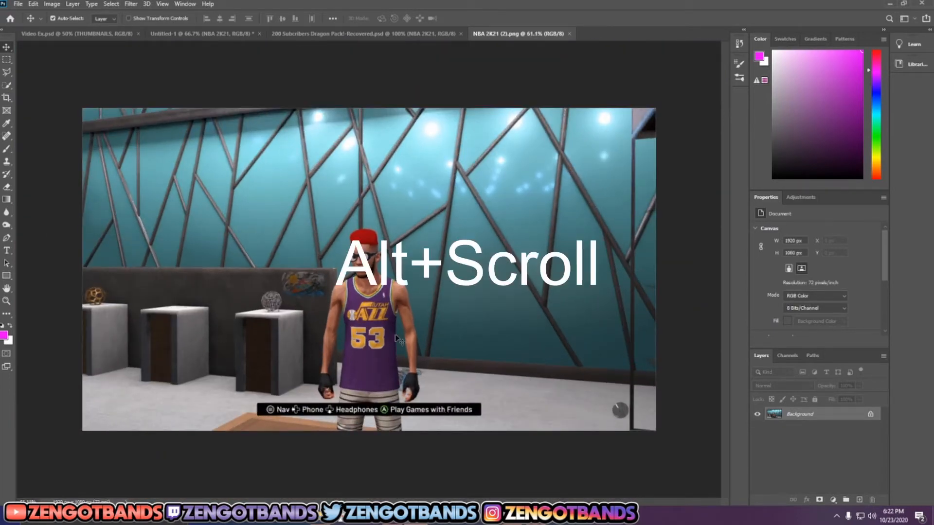
{"action": "scroll", "coordinate": [396, 339], "scroll_direction": "up", "scroll_amount": 3}
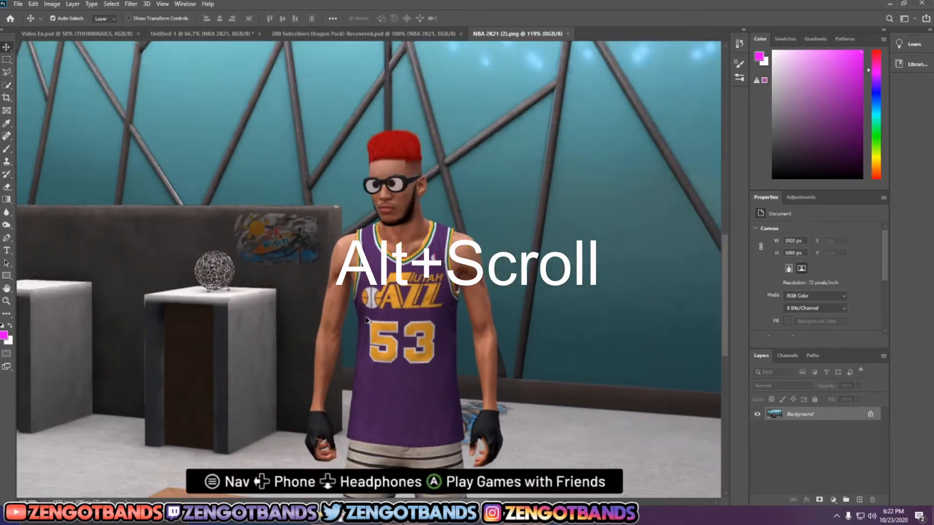
{"action": "scroll", "coordinate": [375, 316], "scroll_direction": "down", "scroll_amount": 4}
{"action": "scroll", "coordinate": [376, 315], "scroll_direction": "up", "scroll_amount": 2}
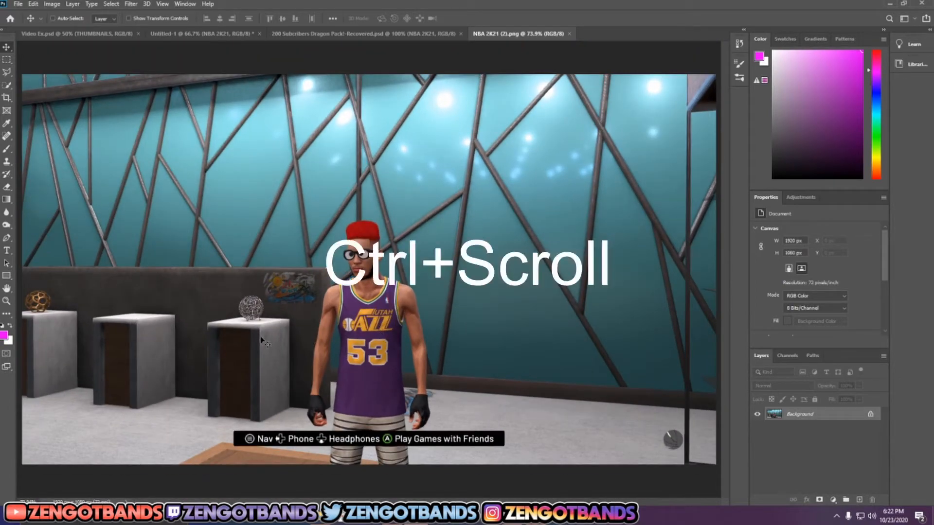
{"action": "scroll", "coordinate": [275, 340], "scroll_direction": "up", "scroll_amount": 3}
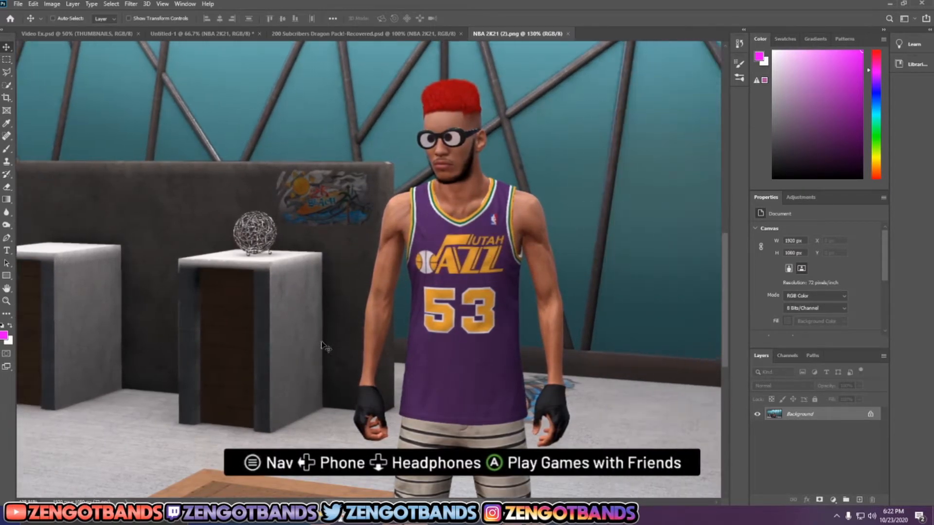
{"action": "scroll", "coordinate": [394, 336], "scroll_direction": "down", "scroll_amount": 3}
{"action": "scroll", "coordinate": [393, 331], "scroll_direction": "up", "scroll_amount": 1}
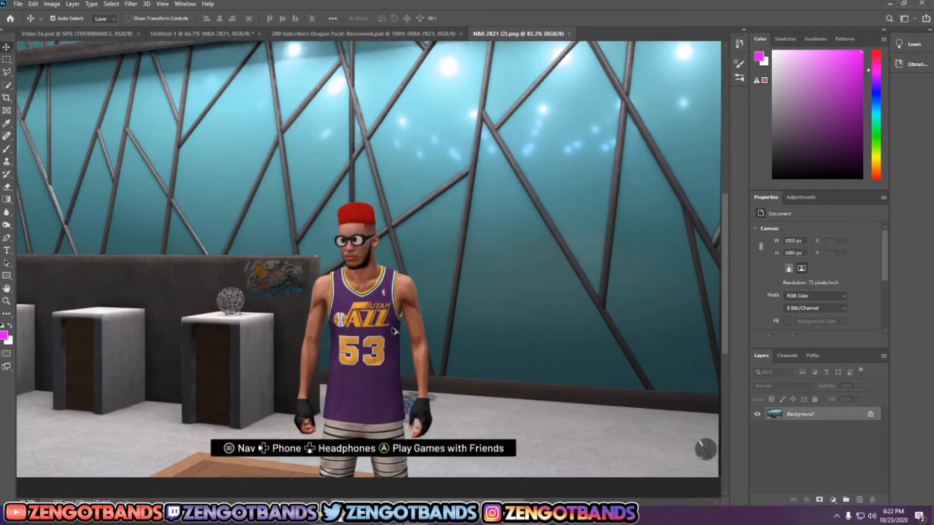
{"action": "scroll", "coordinate": [394, 330], "scroll_direction": "up", "scroll_amount": 2}
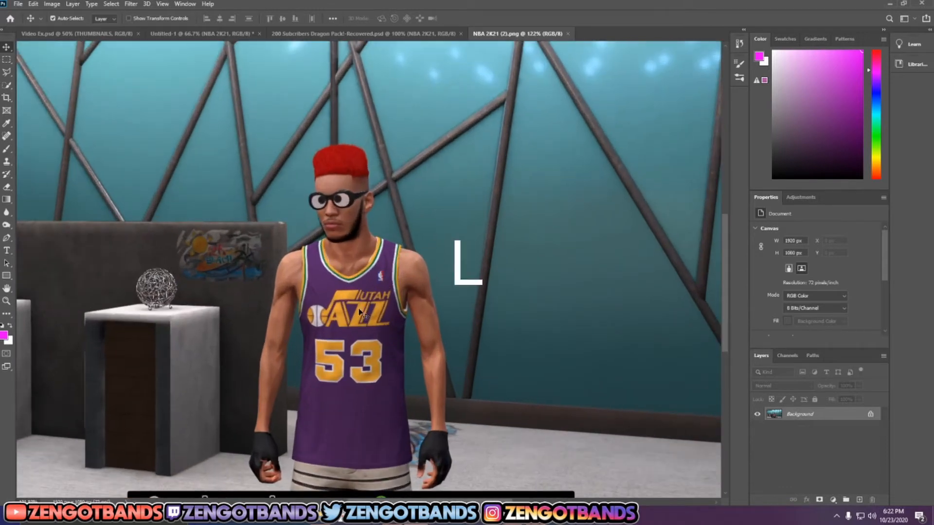
Step: Trace the player's outline with the Polygonal Lasso from the gloved hand beside the podium up the arm and around the face and red hair
{"action": "key", "text": "l"}
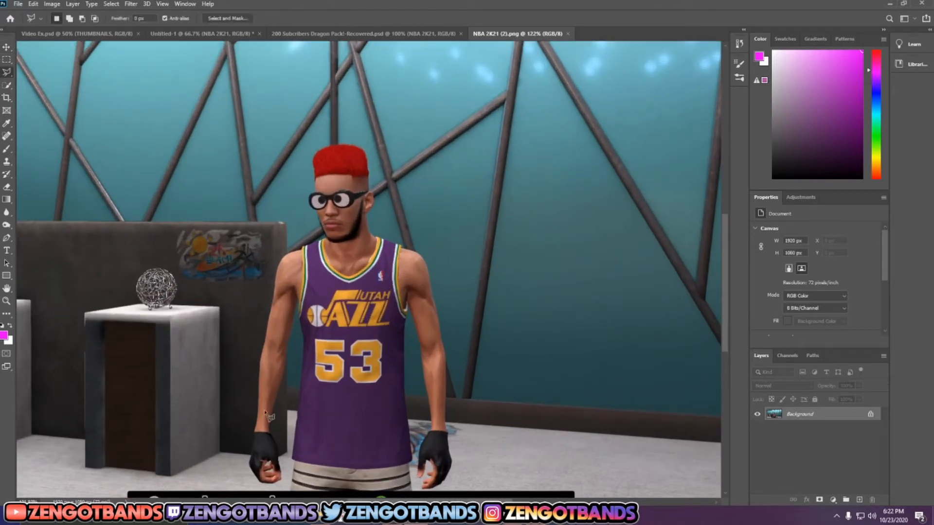
{"action": "scroll", "coordinate": [272, 465], "scroll_direction": "up", "scroll_amount": 4}
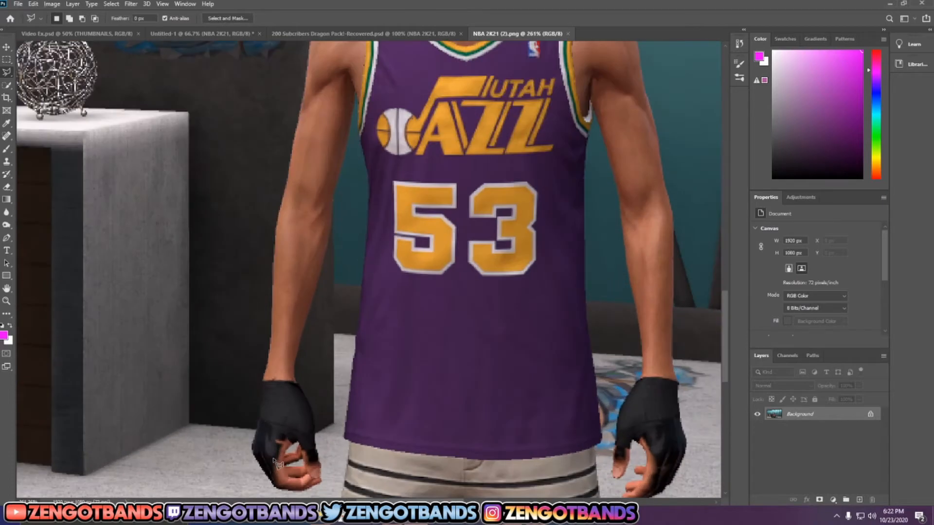
{"action": "scroll", "coordinate": [277, 465], "scroll_direction": "up", "scroll_amount": 2}
{"action": "scroll", "coordinate": [307, 462], "scroll_direction": "down", "scroll_amount": 3}
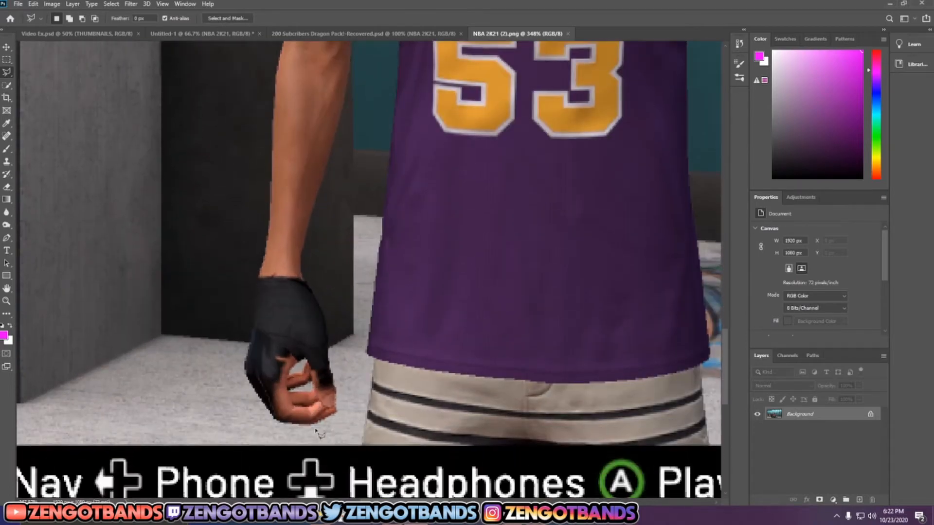
{"action": "scroll", "coordinate": [321, 428], "scroll_direction": "down", "scroll_amount": 3}
{"action": "scroll", "coordinate": [335, 402], "scroll_direction": "up", "scroll_amount": 1}
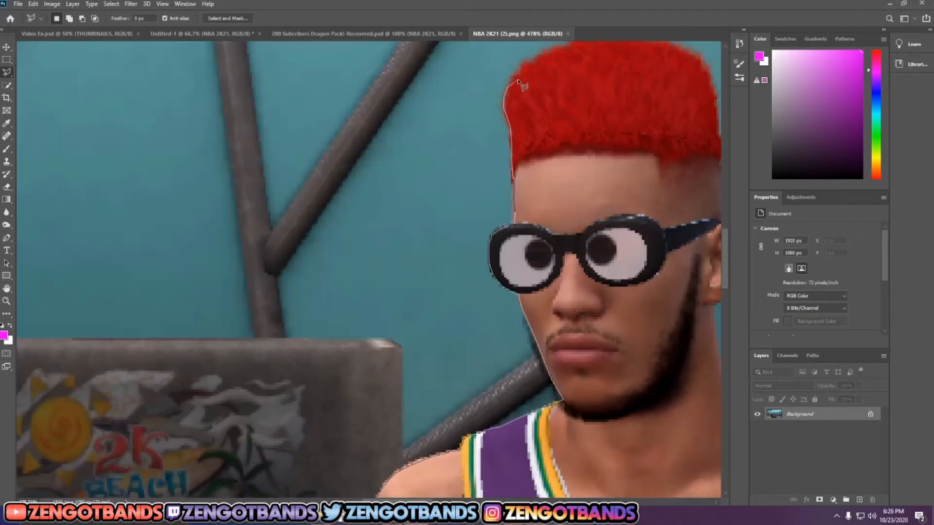
{"action": "left_click_drag", "start_coordinate": [518, 80], "coordinate": [513, 70]}
{"action": "scroll", "coordinate": [517, 61], "scroll_direction": "up", "scroll_amount": 4}
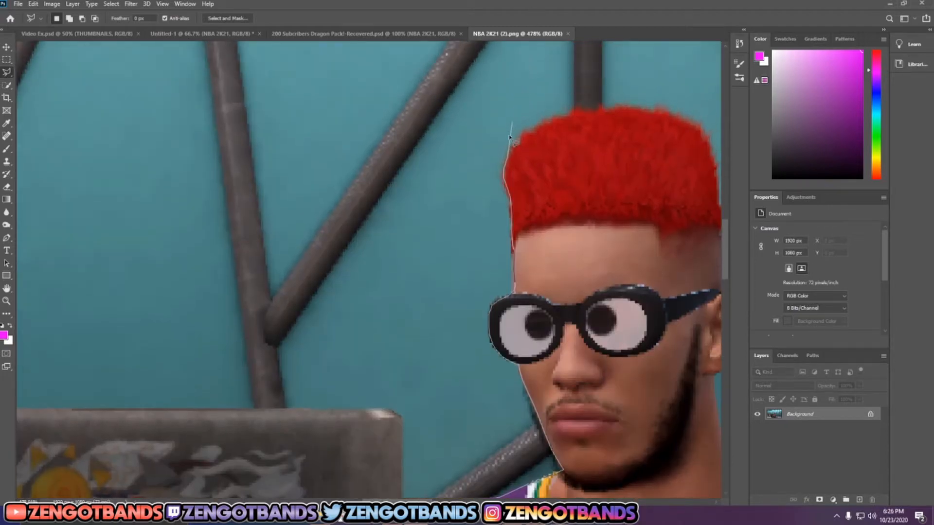
{"action": "left_click_drag", "start_coordinate": [510, 141], "coordinate": [512, 136]}
{"action": "left_click_drag", "start_coordinate": [516, 144], "coordinate": [546, 128]}
{"action": "left_click_drag", "start_coordinate": [545, 125], "coordinate": [593, 112]}
{"action": "mouse_move", "coordinate": [592, 111]}
{"action": "left_mouse_down"}
{"action": "mouse_move", "coordinate": [625, 450]}
{"action": "mouse_move", "coordinate": [688, 508]}
{"action": "mouse_move", "coordinate": [716, 518]}
{"action": "mouse_move", "coordinate": [735, 511]}
{"action": "mouse_move", "coordinate": [734, 500]}
{"action": "mouse_move", "coordinate": [614, 416]}
{"action": "left_mouse_up"}
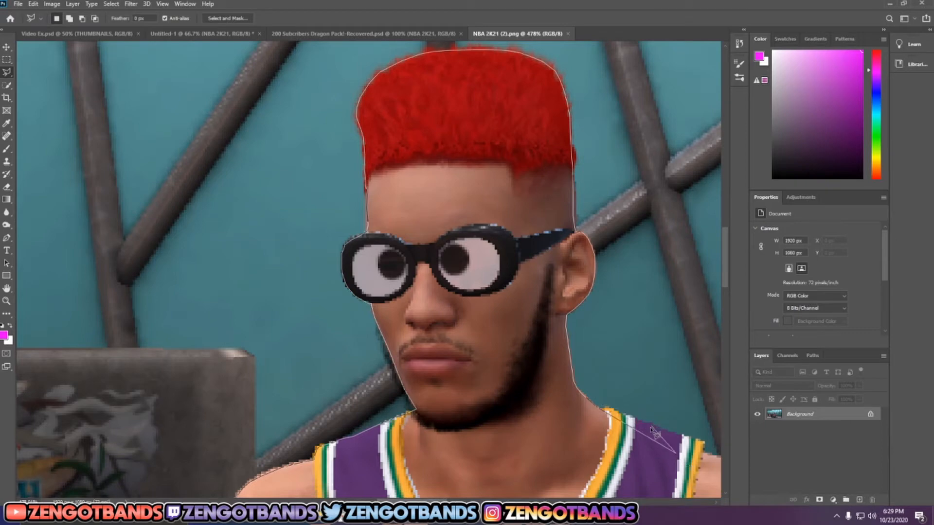
Step: Remove the misplaced outline points on the jersey shoulder and continue down the other arm and gloved hand to close the selection around the player
{"action": "left_click", "coordinate": [676, 453]}
{"action": "key", "text": "BackSpace"}
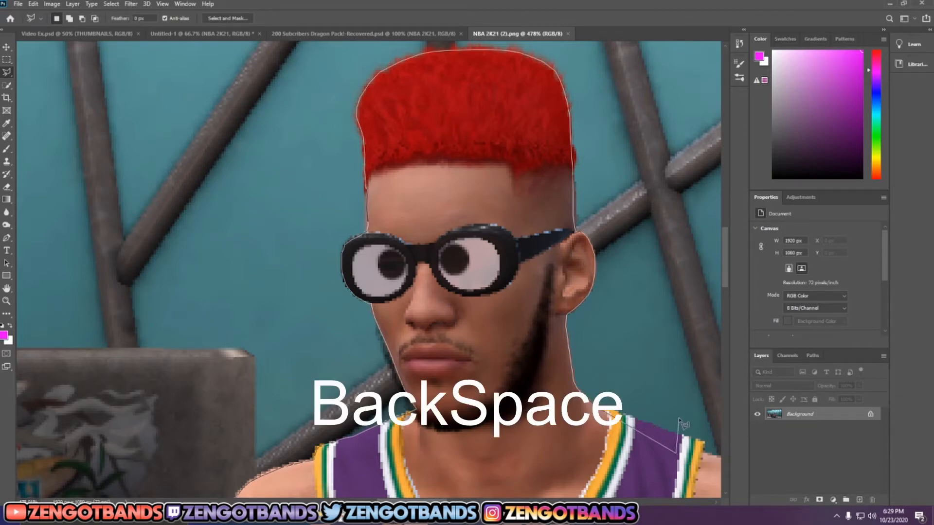
{"action": "key", "text": "BackSpace"}
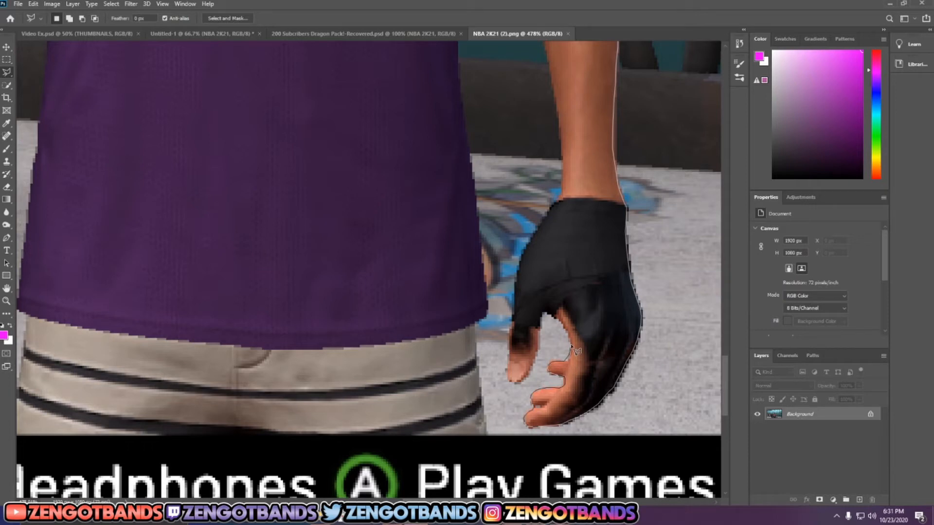
{"action": "left_click", "coordinate": [546, 315]}
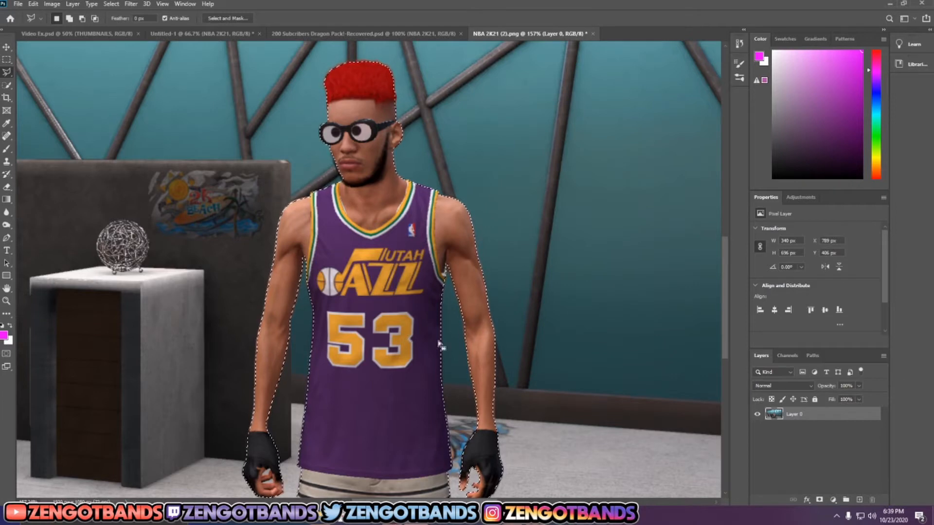
Step: Copy the selected player and paste it onto its own layer above the screenshot
{"action": "scroll", "coordinate": [440, 346], "scroll_direction": "down", "scroll_amount": 5}
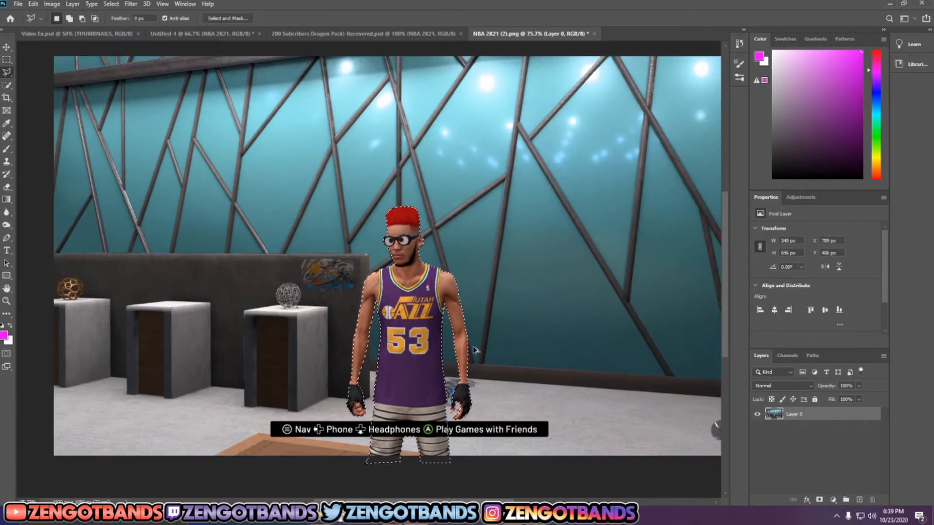
{"action": "scroll", "coordinate": [471, 350], "scroll_direction": "up", "scroll_amount": 4}
{"action": "scroll", "coordinate": [333, 397], "scroll_direction": "up", "scroll_amount": 2}
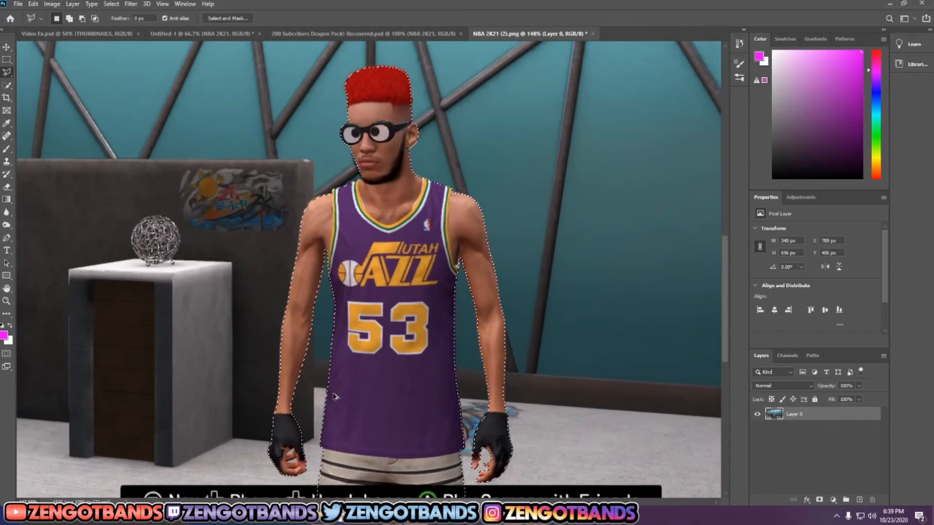
{"action": "scroll", "coordinate": [385, 411], "scroll_direction": "down", "scroll_amount": 1}
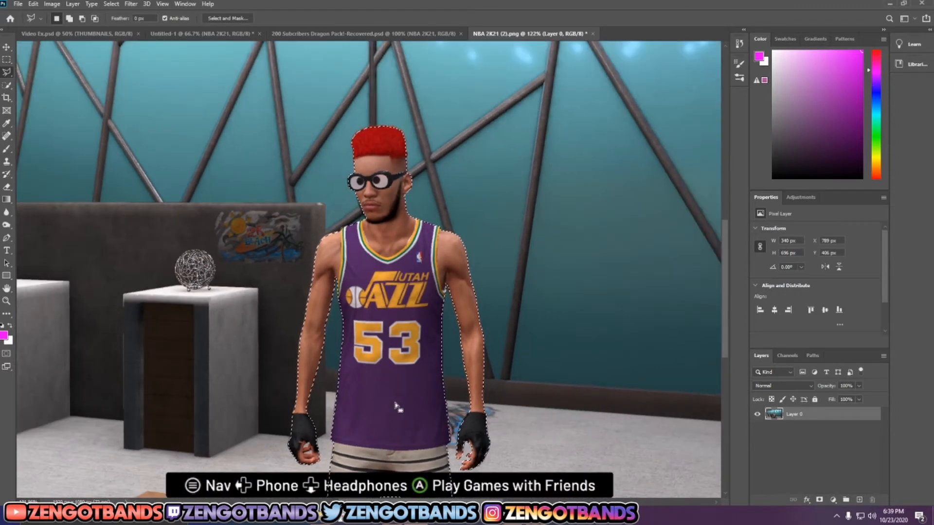
{"action": "key", "text": "ctrl+c"}
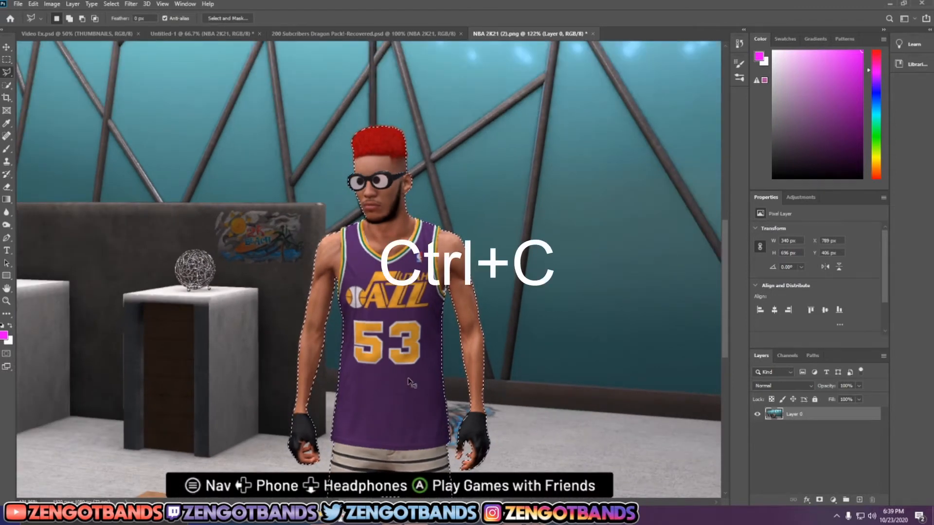
{"action": "key", "text": "ctrl+v"}
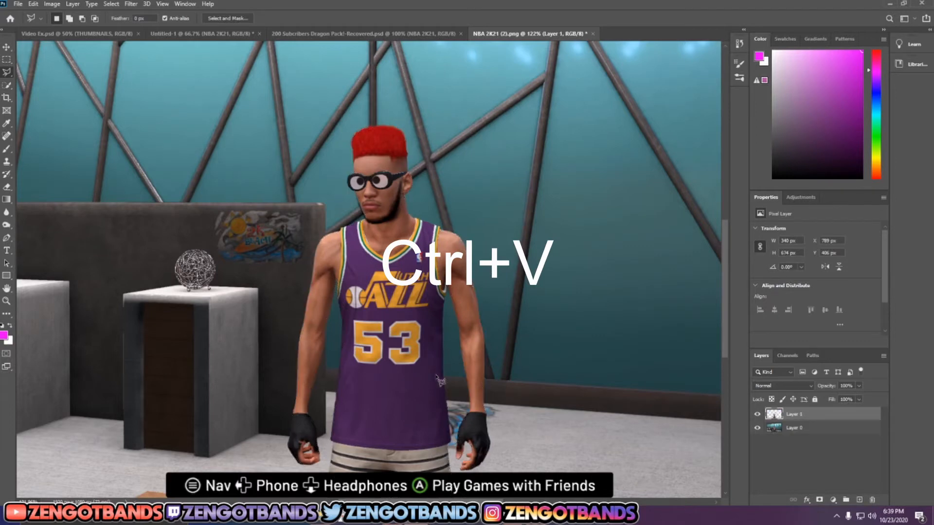
Step: Hide the original screenshot layer, Layer 0, and shift the player cutout slightly left to X 760 px
{"action": "left_click", "coordinate": [758, 428]}
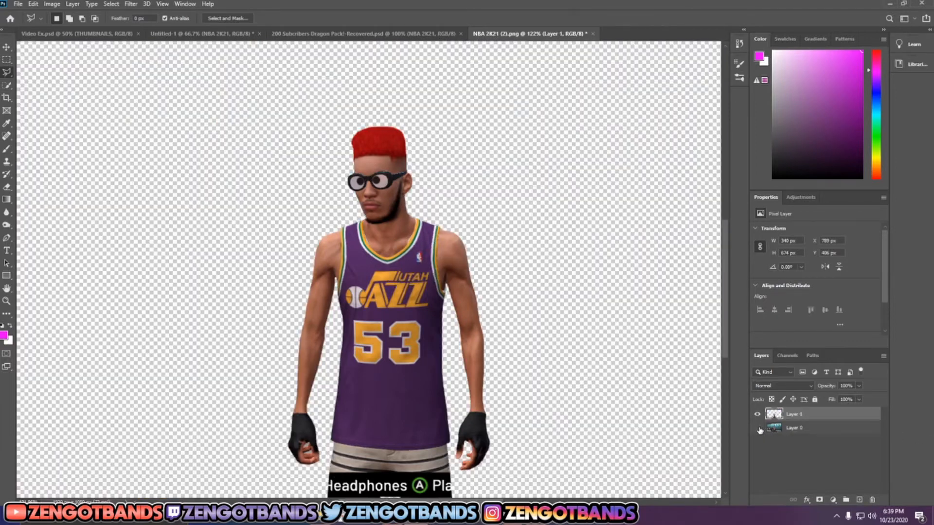
{"action": "left_click", "coordinate": [757, 428]}
{"action": "left_click", "coordinate": [757, 428]}
{"action": "key", "text": "v"}
{"action": "mouse_move", "coordinate": [443, 326]}
{"action": "left_mouse_down"}
{"action": "mouse_move", "coordinate": [410, 314]}
{"action": "mouse_move", "coordinate": [425, 326]}
{"action": "left_mouse_up"}
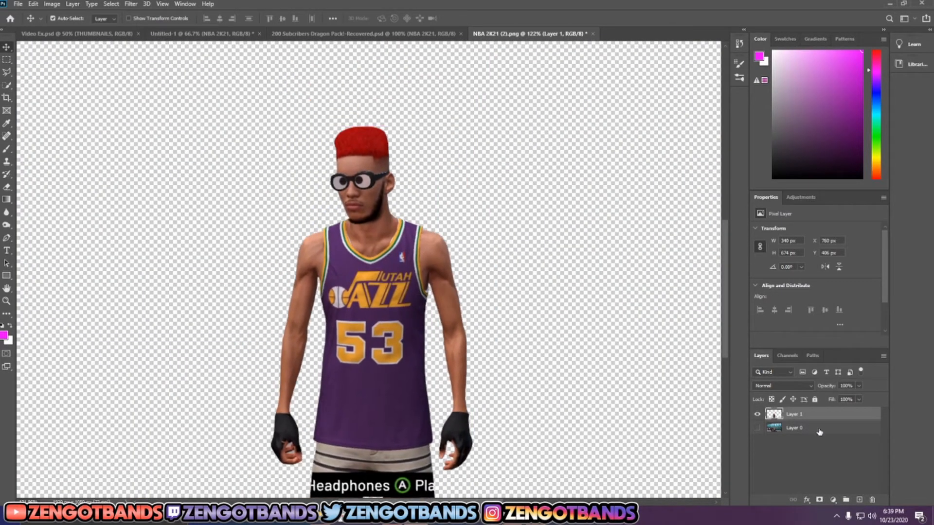
{"action": "left_click", "coordinate": [757, 428]}
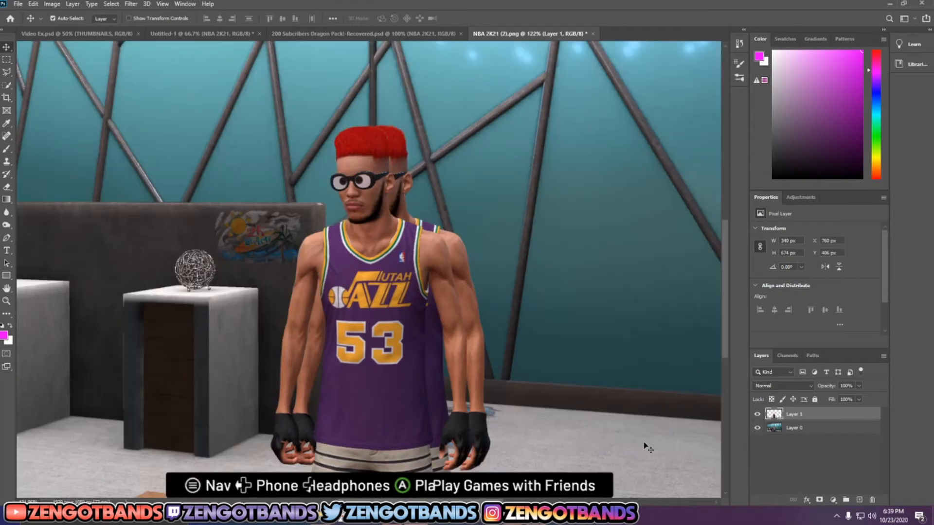
{"action": "left_click", "coordinate": [760, 429]}
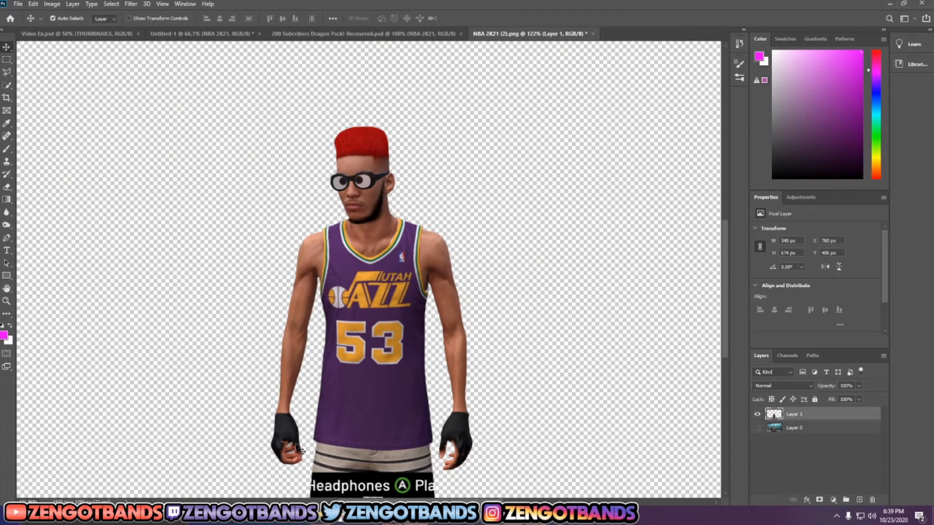
Step: Outline the upper leftover background gap between the fingers of the player's left-side gloved hand with the Polygonal Lasso
{"action": "scroll", "coordinate": [286, 472], "scroll_direction": "up", "scroll_amount": 2}
{"action": "scroll", "coordinate": [286, 471], "scroll_direction": "up", "scroll_amount": 7}
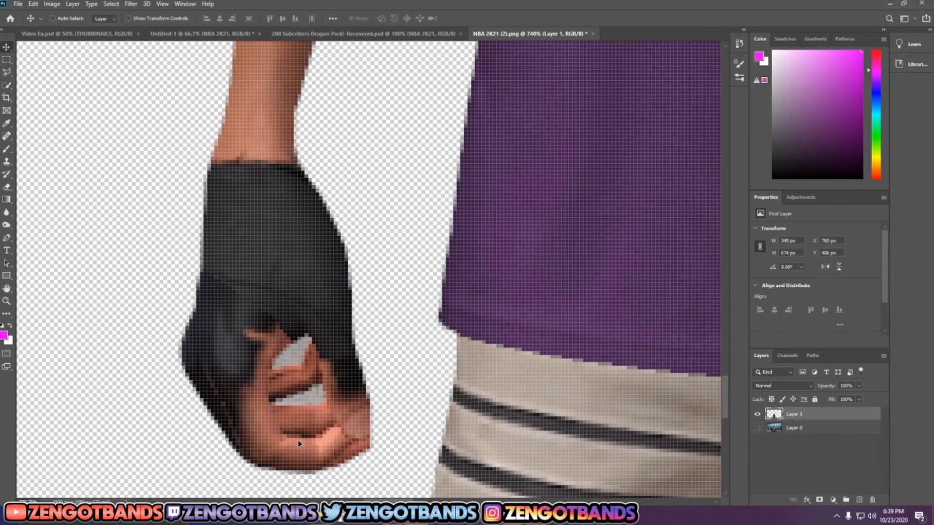
{"action": "key", "text": "l"}
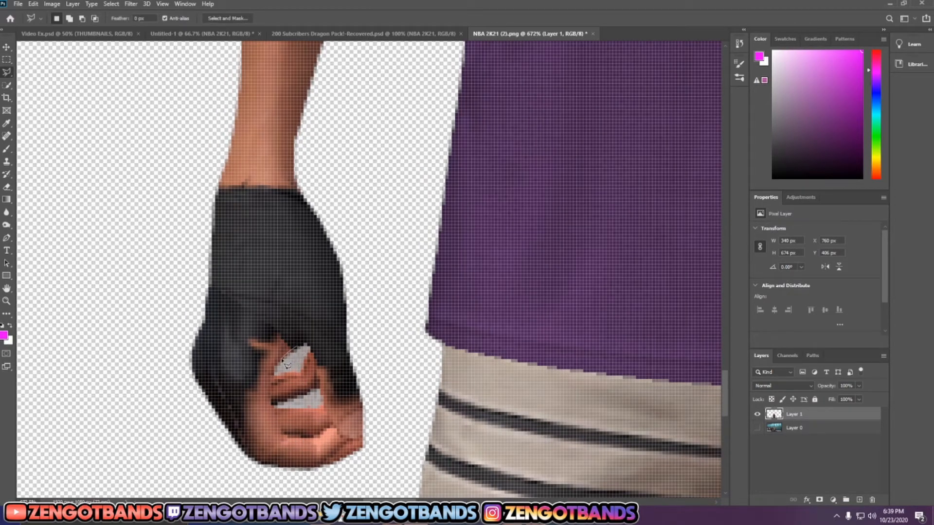
{"action": "left_click", "coordinate": [273, 371]}
{"action": "left_click", "coordinate": [274, 375]}
{"action": "left_click", "coordinate": [295, 374]}
{"action": "left_click", "coordinate": [305, 370]}
{"action": "left_click", "coordinate": [308, 360]}
{"action": "left_click", "coordinate": [305, 346]}
Step: Erase the background inside the selected finger gap with a 30 px eraser at 100% hardness, and deselect
{"action": "key", "text": "e"}
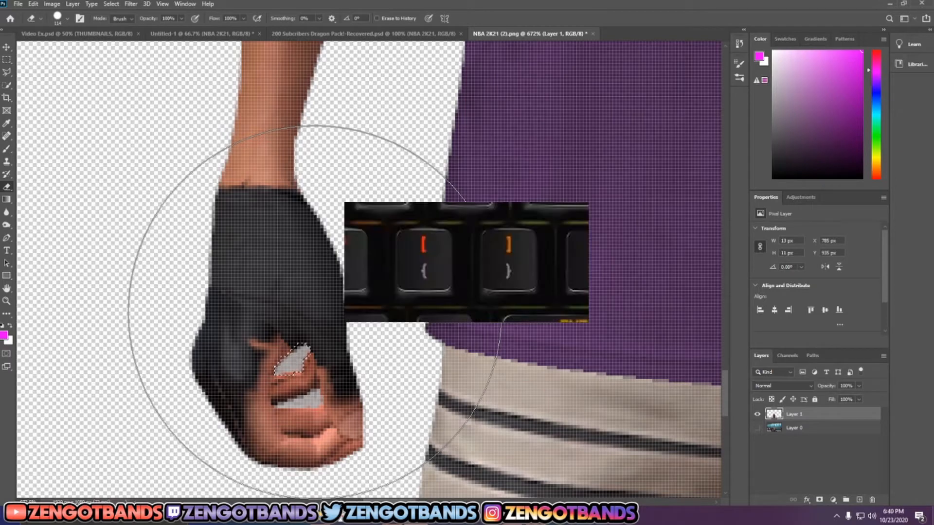
{"action": "key", "text": "bracketleft"}
{"action": "key", "text": "bracketleft"}
{"action": "key", "text": "bracketleft"}
{"action": "key", "text": "bracketleft"}
{"action": "key", "text": "bracketleft"}
{"action": "key", "text": "bracketleft"}
{"action": "key", "text": "bracketleft"}
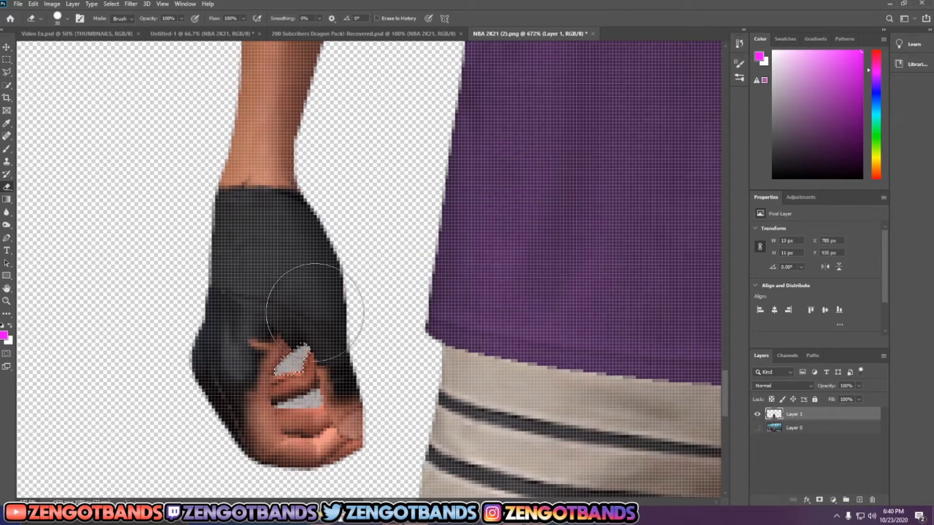
{"action": "key", "text": "bracketleft"}
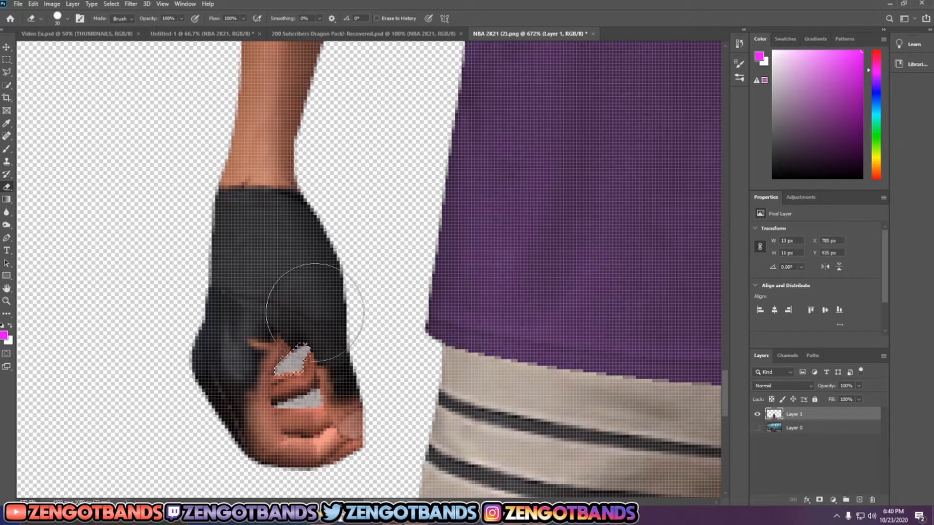
{"action": "left_click", "coordinate": [66, 20]}
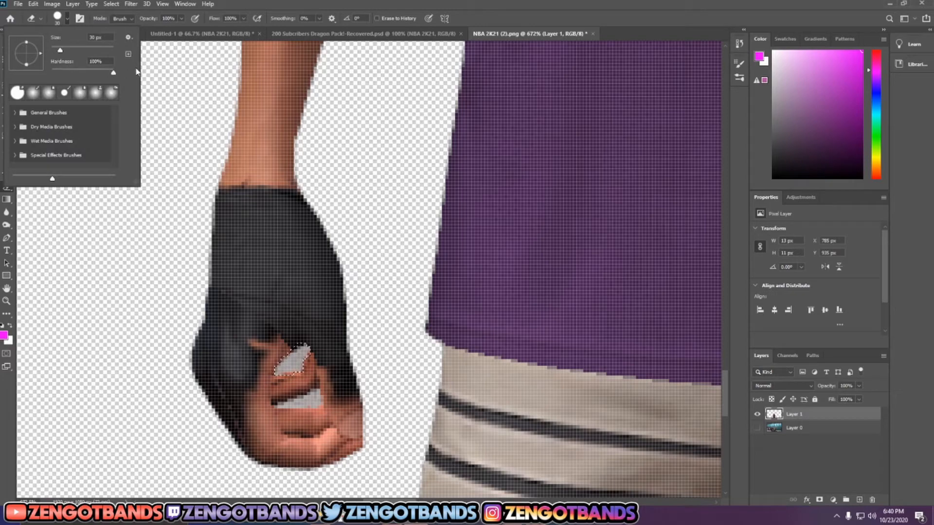
{"action": "left_click", "coordinate": [316, 3]}
{"action": "left_click_drag", "start_coordinate": [292, 361], "coordinate": [280, 350]}
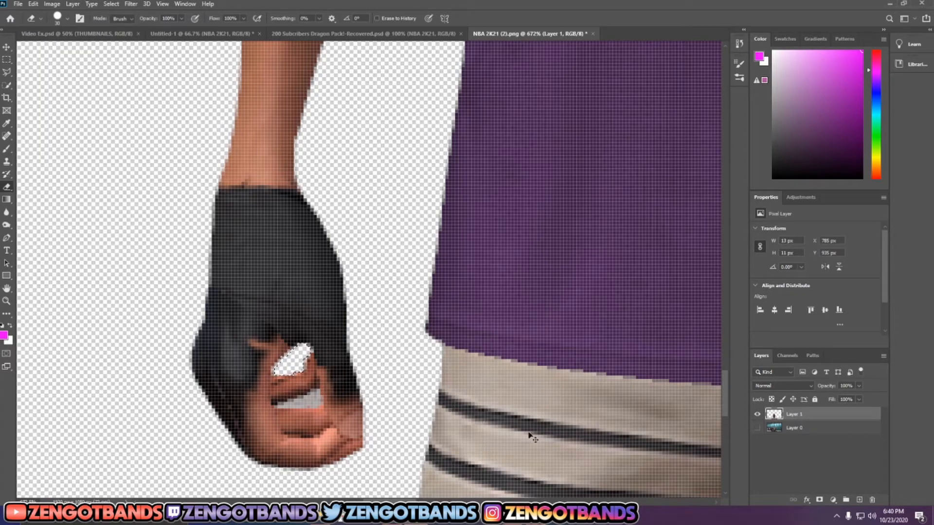
{"action": "key", "text": "ctrl+d"}
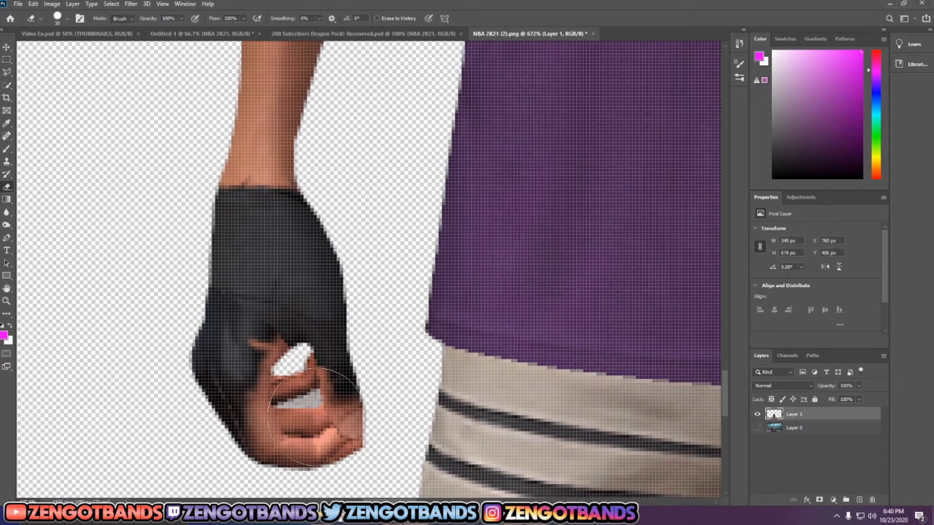
Step: Select the lower gap between the same hand's fingers with the Polygonal Lasso and erase its background
{"action": "key", "text": "l"}
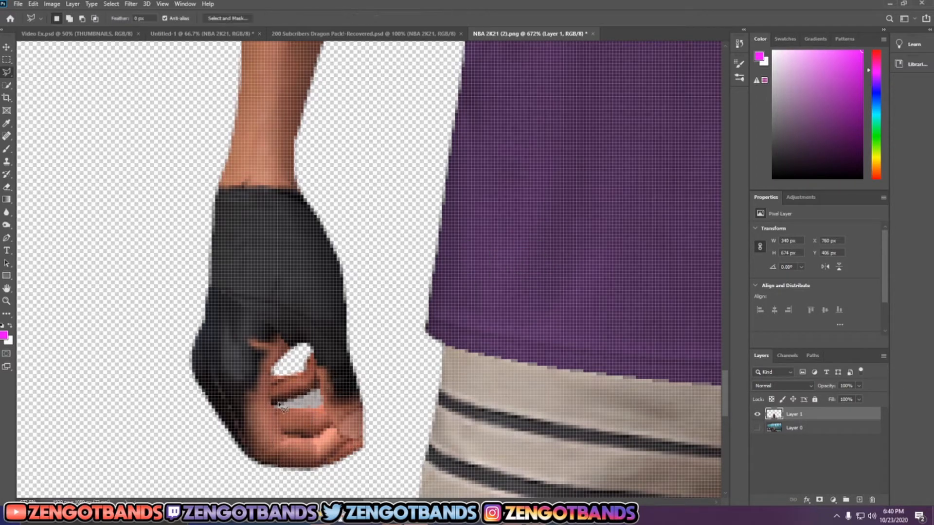
{"action": "mouse_move", "coordinate": [308, 399]}
{"action": "left_mouse_down"}
{"action": "mouse_move", "coordinate": [319, 387]}
{"action": "mouse_move", "coordinate": [327, 401]}
{"action": "mouse_move", "coordinate": [277, 406]}
{"action": "left_mouse_up"}
{"action": "key", "text": "e"}
{"action": "mouse_move", "coordinate": [325, 388]}
{"action": "left_mouse_down"}
{"action": "mouse_move", "coordinate": [228, 416]}
{"action": "mouse_move", "coordinate": [255, 386]}
{"action": "mouse_move", "coordinate": [338, 390]}
{"action": "left_mouse_up"}
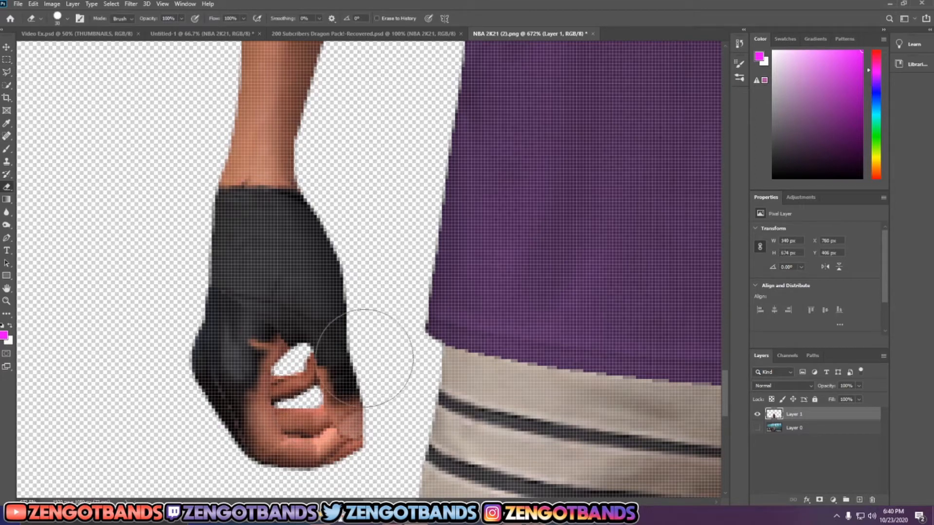
Step: Bring the player cutout layer into the Untitled-1 thumbnail document and position it near the middle at X 872 px, Y 329 px
{"action": "key", "text": "ctrl+0"}
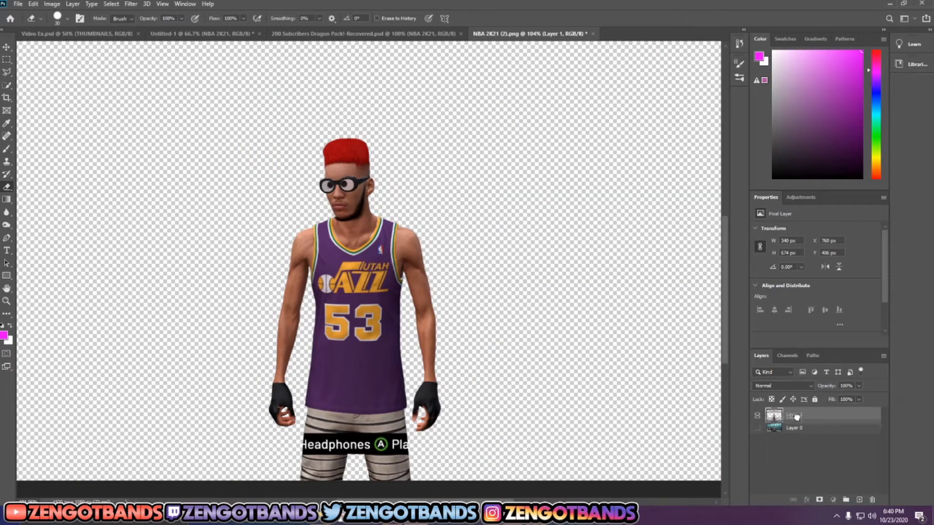
{"action": "left_click_drag", "start_coordinate": [798, 414], "coordinate": [784, 437]}
{"action": "left_click_drag", "start_coordinate": [682, 434], "coordinate": [342, 233]}
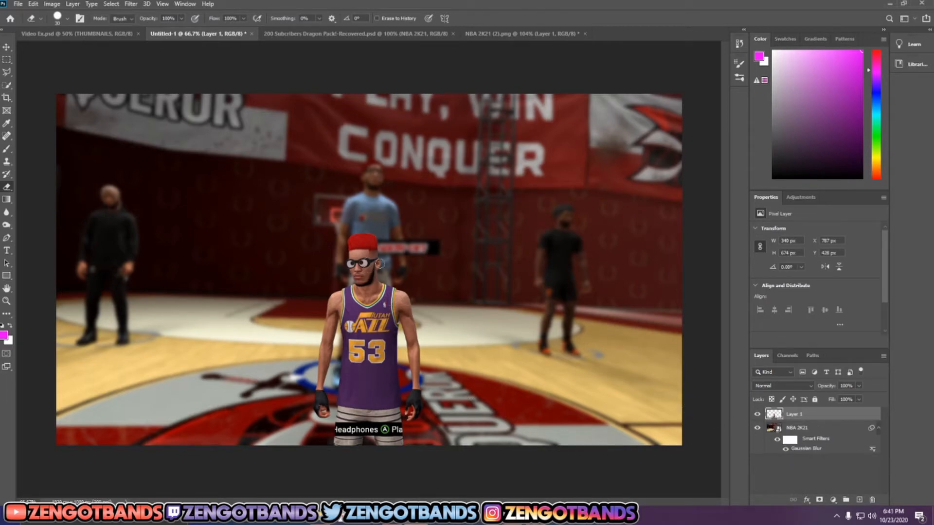
{"action": "key", "text": "v"}
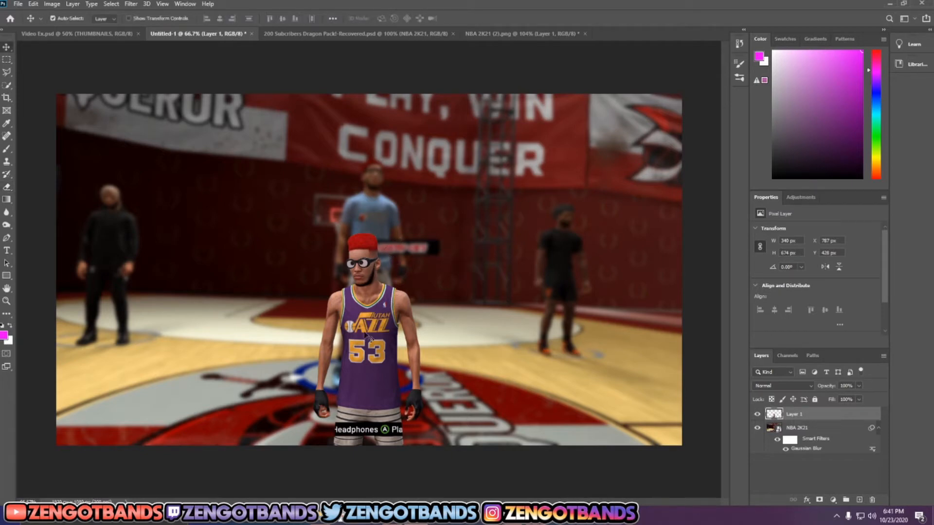
{"action": "left_click_drag", "start_coordinate": [332, 316], "coordinate": [419, 314]}
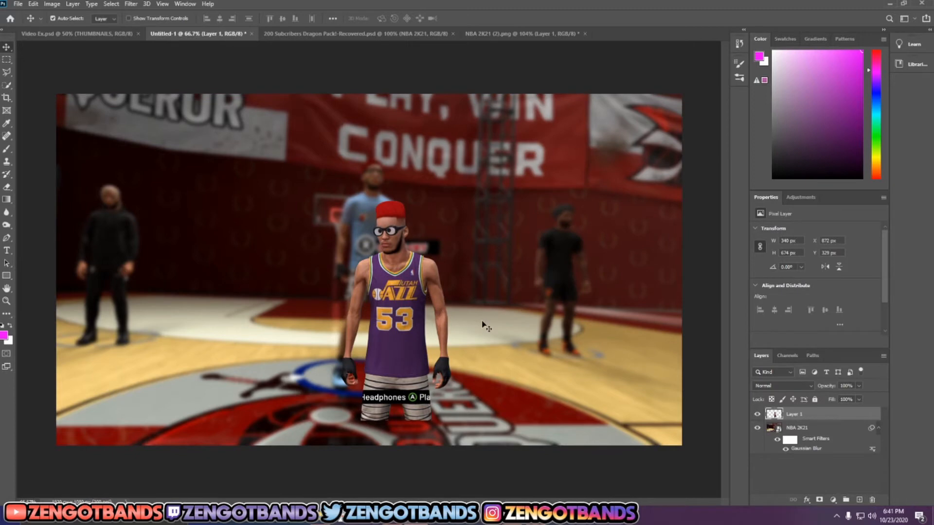
Step: Scale the player cutout up proportionally to 104.92% with Free Transform
{"action": "key", "text": "ctrl+t"}
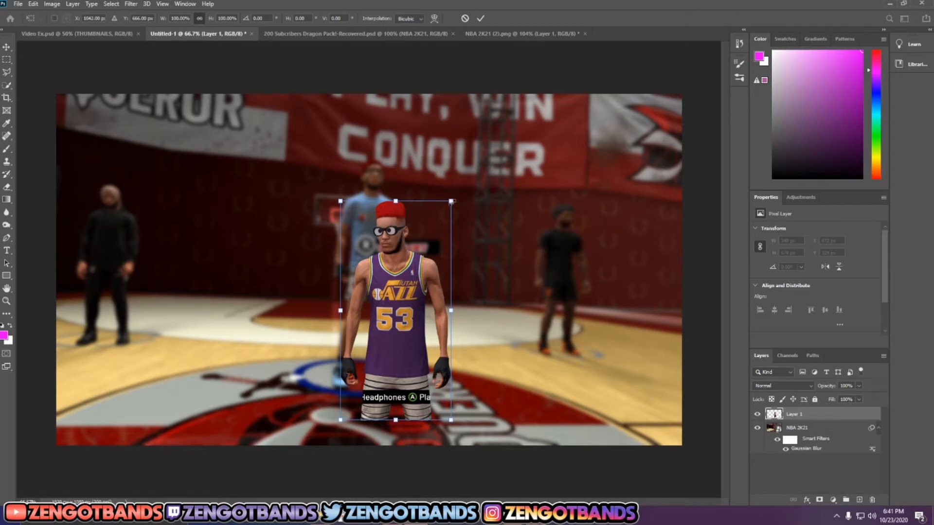
{"action": "left_click_drag", "start_coordinate": [451, 201], "coordinate": [477, 242]}
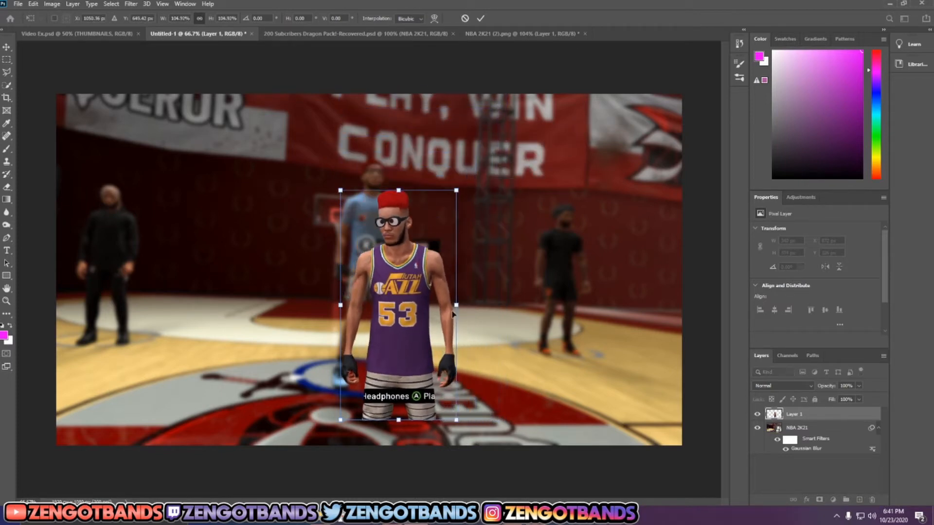
{"action": "left_click_drag", "start_coordinate": [456, 307], "coordinate": [488, 287]}
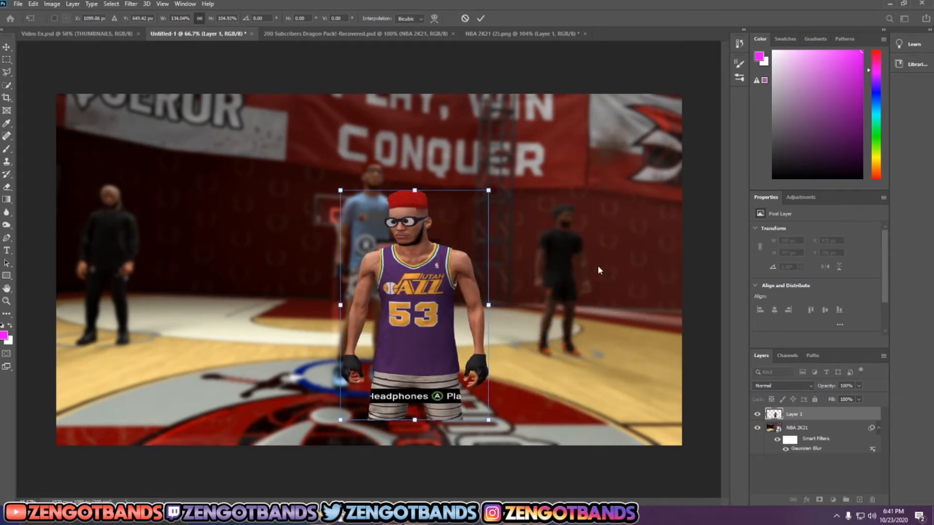
{"action": "key", "text": "ctrl+z"}
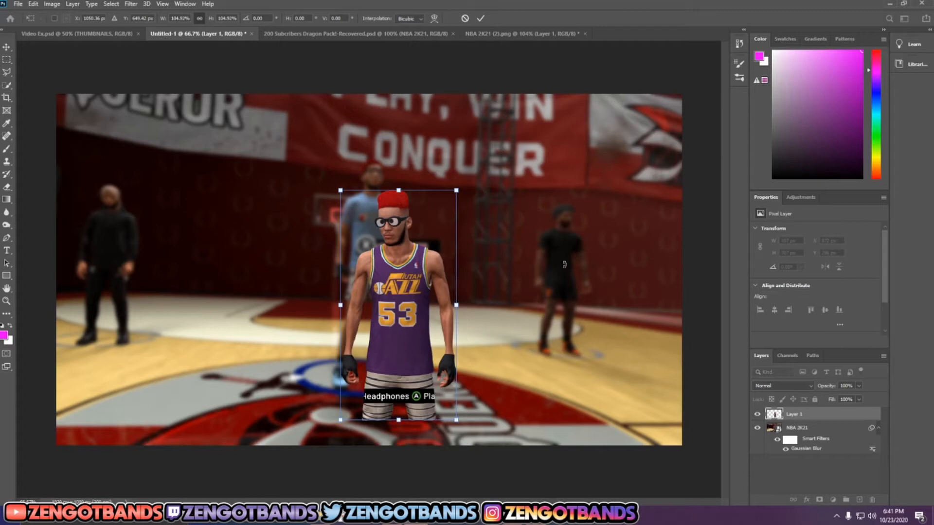
{"action": "right_click", "coordinate": [413, 275]}
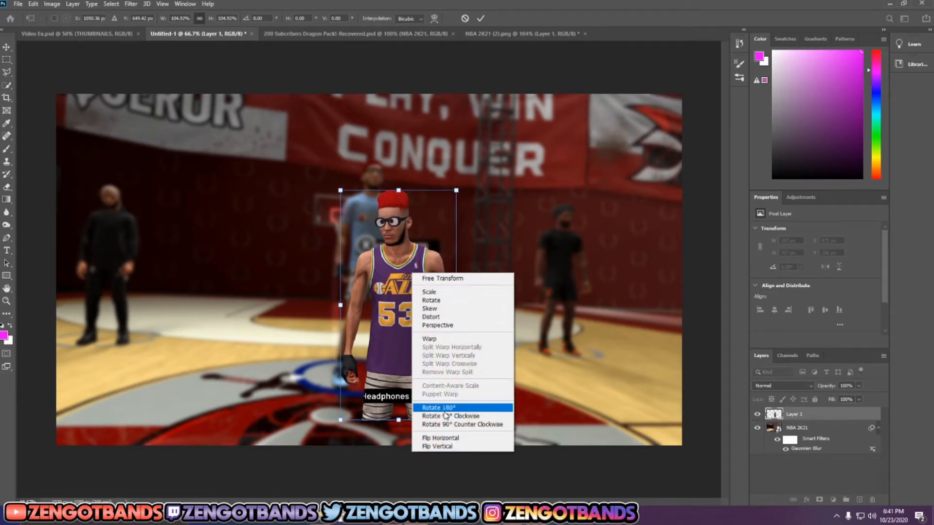
{"action": "left_click", "coordinate": [392, 304]}
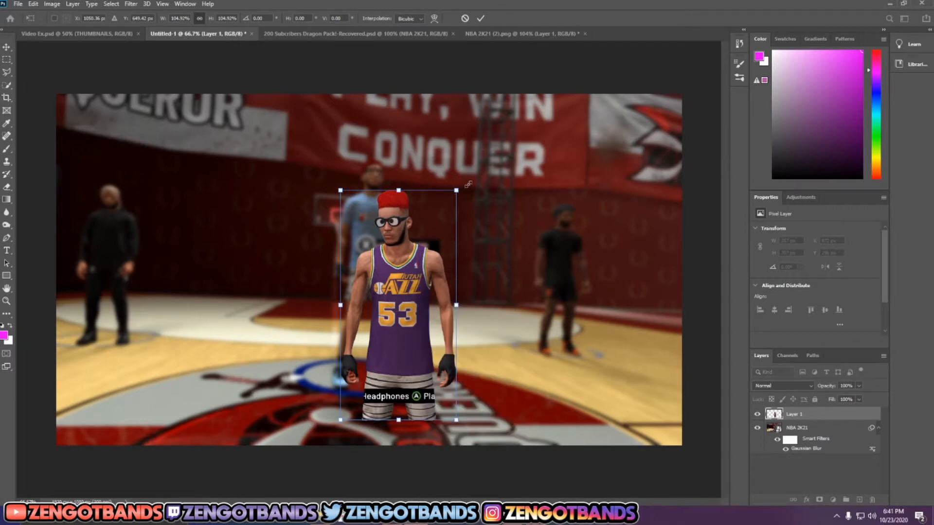
Step: Enlarge the player cutout to about 596 by 1183 px and position it right of centre at X 994 px, Y 68 px
{"action": "left_click_drag", "start_coordinate": [468, 184], "coordinate": [538, 53]}
{"action": "left_click_drag", "start_coordinate": [500, 239], "coordinate": [539, 282]}
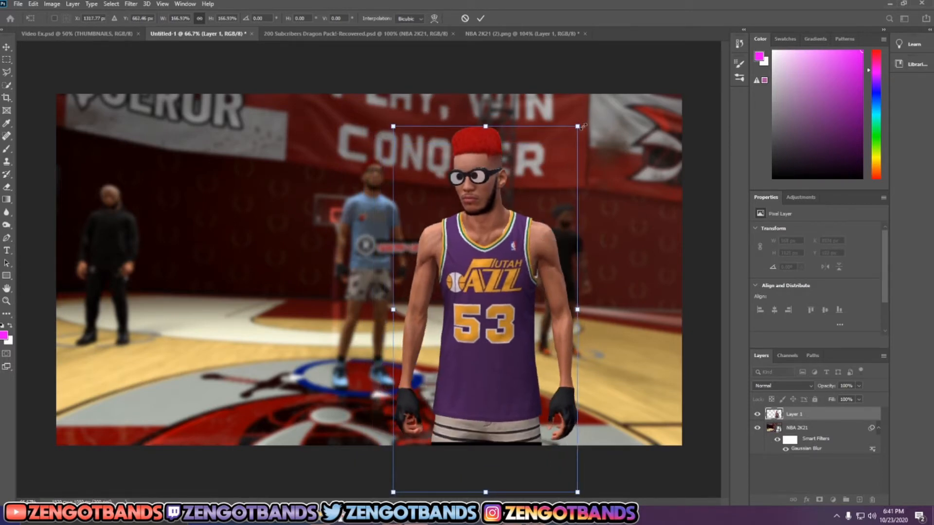
{"action": "left_click_drag", "start_coordinate": [583, 127], "coordinate": [587, 106]}
{"action": "left_click_drag", "start_coordinate": [519, 189], "coordinate": [506, 199]}
{"action": "left_click", "coordinate": [481, 18]}
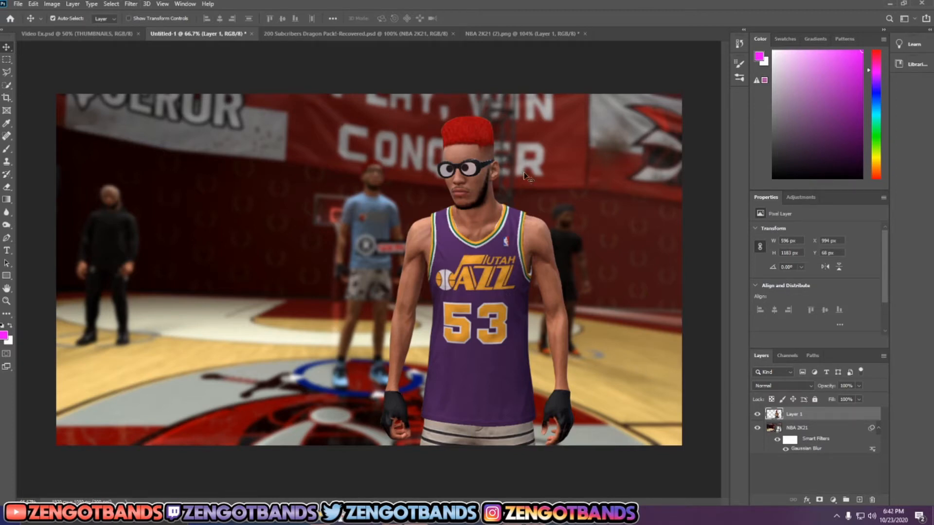
Step: Open the Camera Raw Filter on the player cutout, keep exposure at 0 and set texture to +100
{"action": "left_click", "coordinate": [135, 5]}
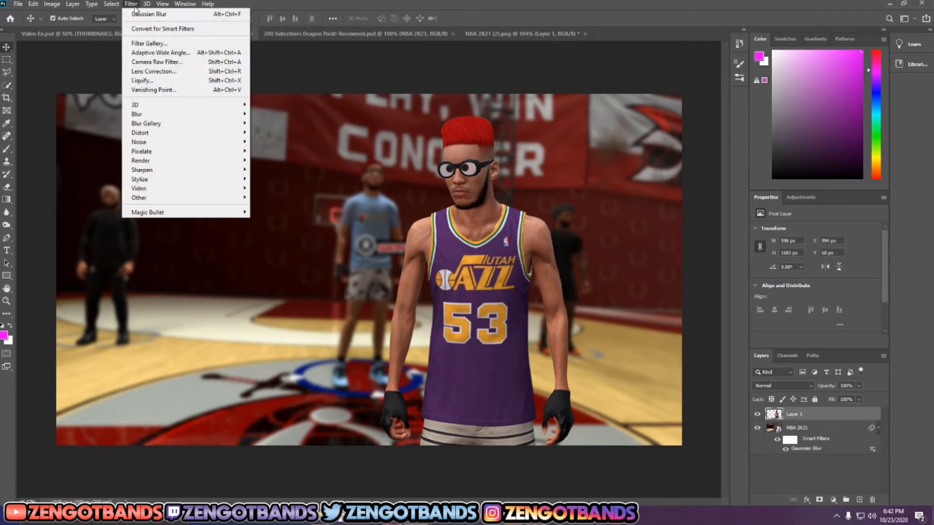
{"action": "left_click", "coordinate": [173, 62]}
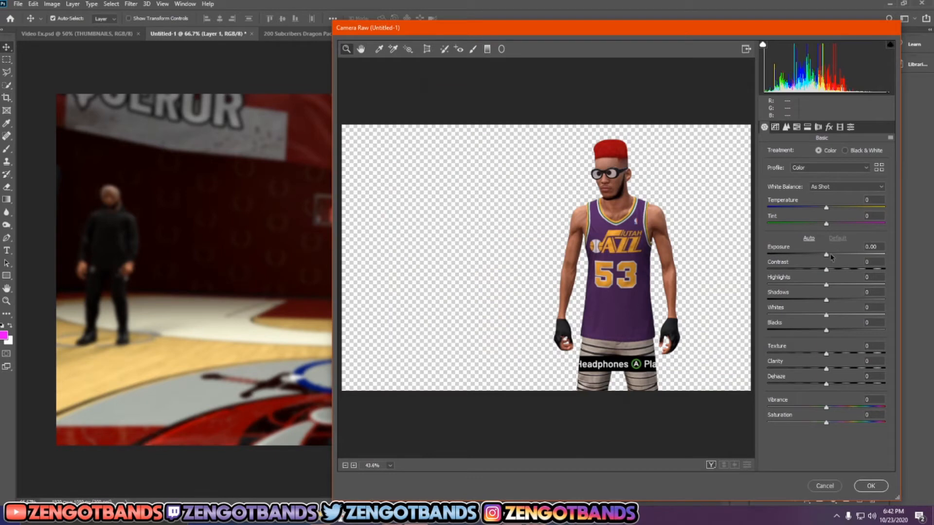
{"action": "left_click_drag", "start_coordinate": [831, 256], "coordinate": [833, 253]}
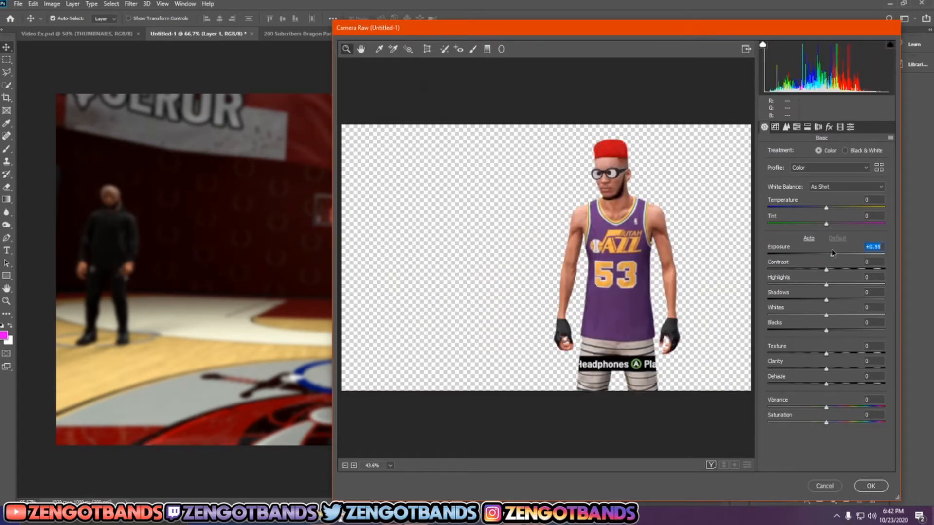
{"action": "double_click", "coordinate": [832, 253]}
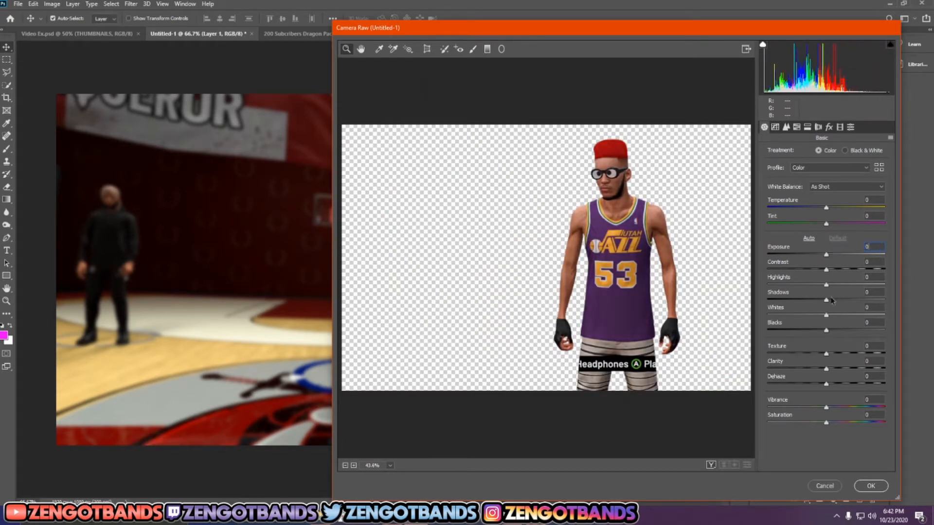
{"action": "left_click_drag", "start_coordinate": [827, 355], "coordinate": [895, 355]}
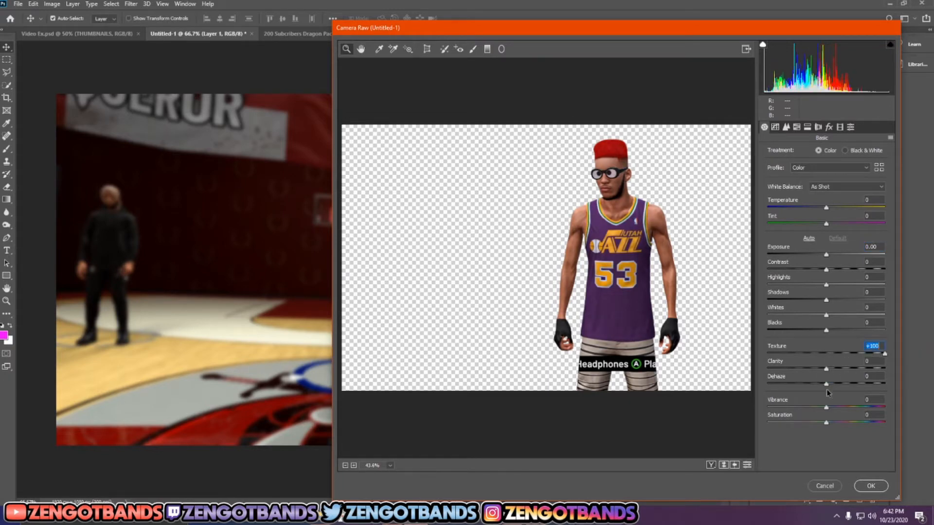
Step: Apply vibrance +14, saturation +16, highlights +10, shadows -19, whites +40 and blacks -31 to the player cutout
{"action": "left_click_drag", "start_coordinate": [826, 409], "coordinate": [833, 409]}
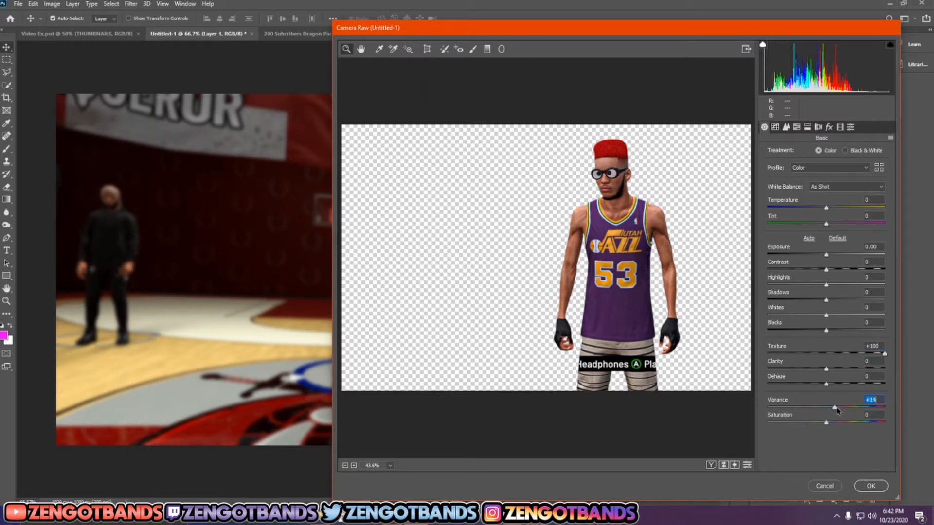
{"action": "left_click_drag", "start_coordinate": [827, 424], "coordinate": [837, 426]}
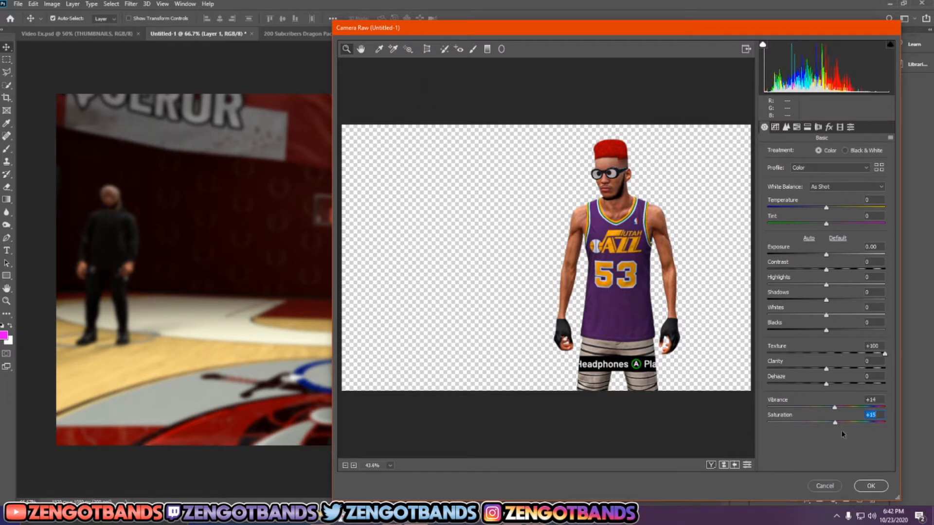
{"action": "mouse_move", "coordinate": [836, 424]}
{"action": "left_mouse_down"}
{"action": "mouse_move", "coordinate": [895, 414]}
{"action": "mouse_move", "coordinate": [835, 424]}
{"action": "left_mouse_up"}
{"action": "left_click_drag", "start_coordinate": [826, 286], "coordinate": [809, 332]}
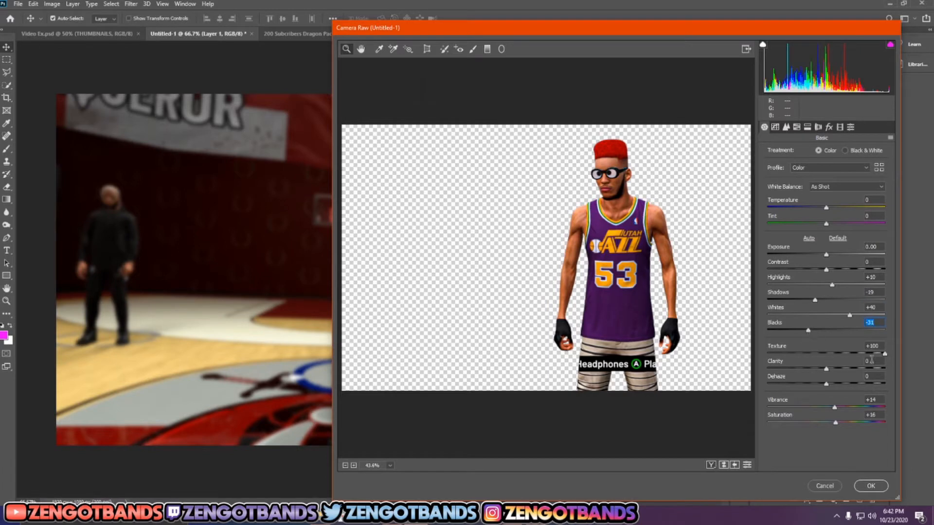
{"action": "left_click", "coordinate": [860, 486]}
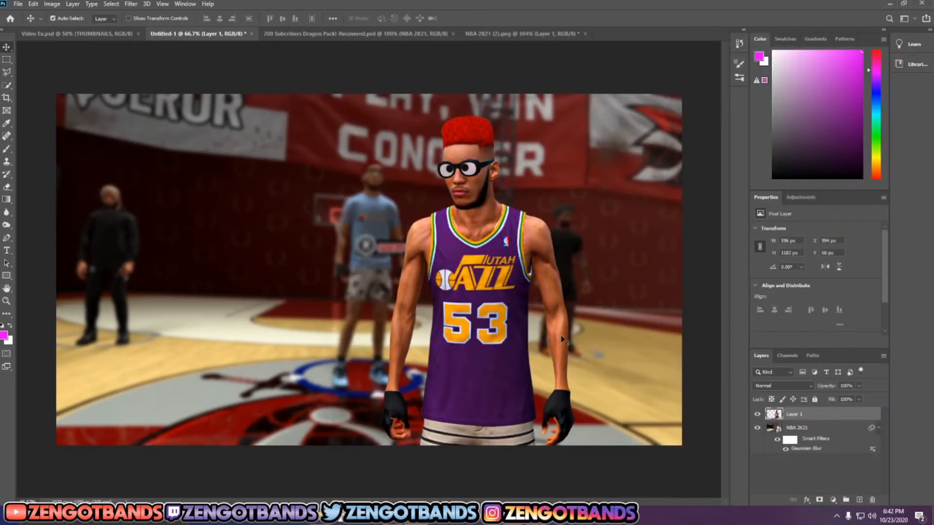
Step: Shift the player cutout slightly right to X 1021 px and enlarge it to about 614 by 1218 px
{"action": "mouse_move", "coordinate": [509, 303]}
{"action": "left_mouse_down"}
{"action": "mouse_move", "coordinate": [501, 258]}
{"action": "mouse_move", "coordinate": [531, 287]}
{"action": "mouse_move", "coordinate": [514, 295]}
{"action": "left_mouse_up"}
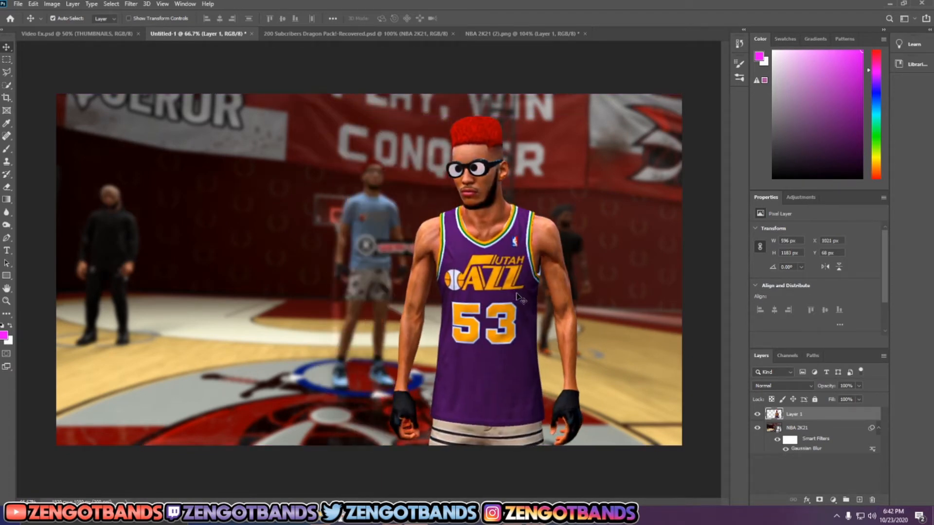
{"action": "key", "text": "ctrl+t"}
{"action": "left_click_drag", "start_coordinate": [584, 116], "coordinate": [588, 104]}
{"action": "left_click", "coordinate": [479, 17]}
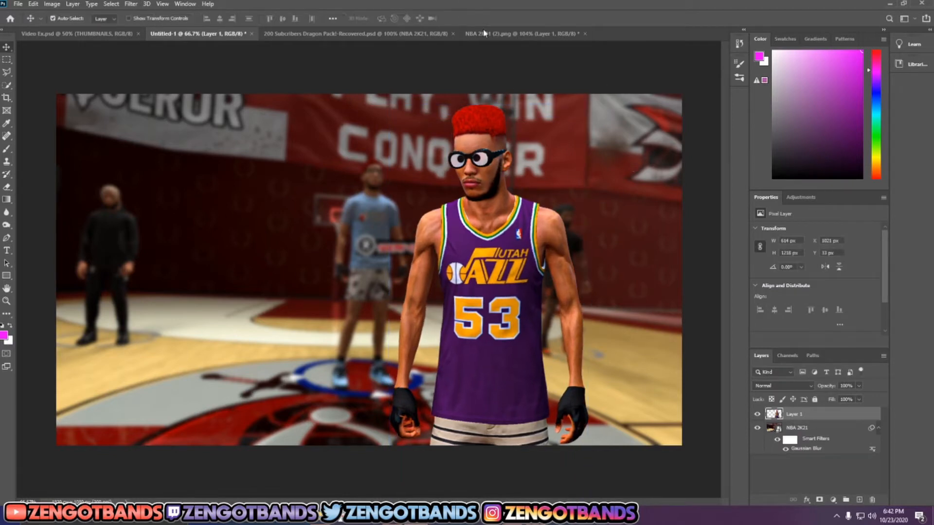
Step: Add a new empty layer between the NBA 2K21 background and the player cutout
{"action": "left_click", "coordinate": [571, 337]}
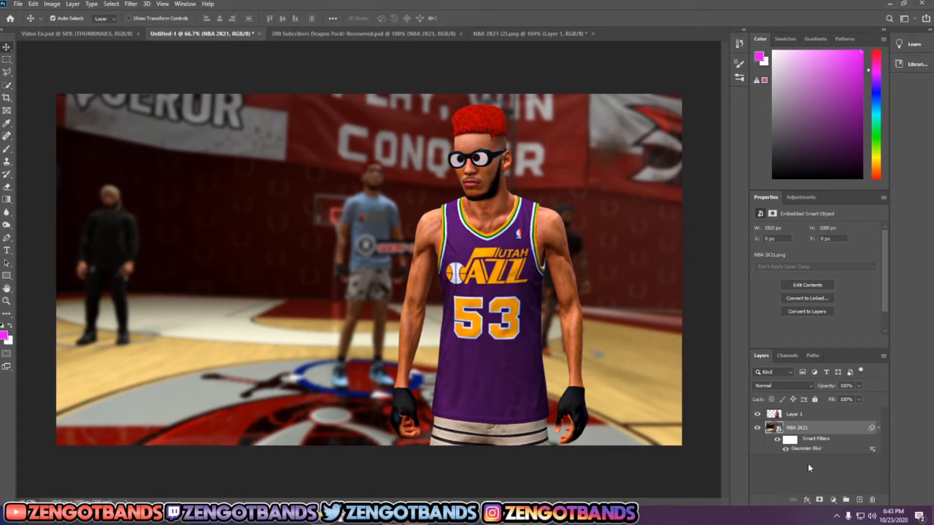
{"action": "left_click", "coordinate": [860, 500]}
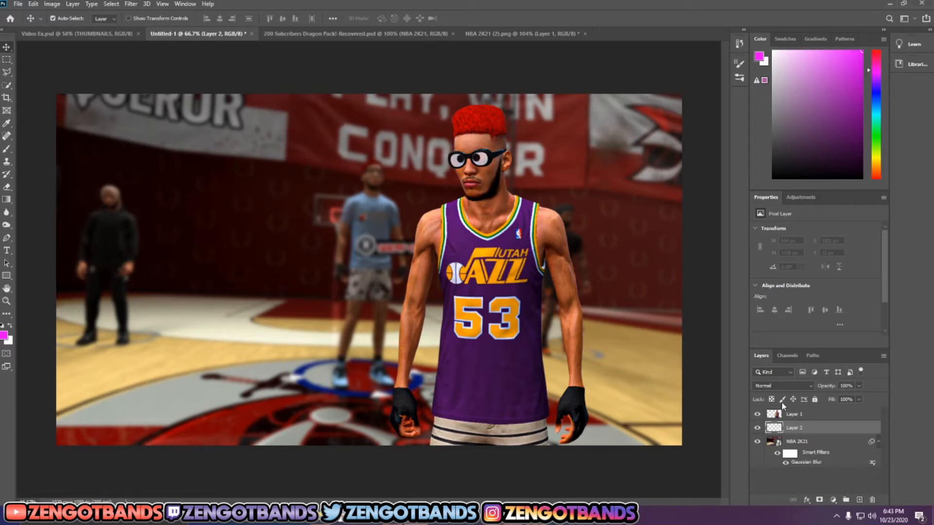
{"action": "mouse_move", "coordinate": [798, 427]}
{"action": "left_mouse_down"}
{"action": "mouse_move", "coordinate": [822, 409]}
{"action": "mouse_move", "coordinate": [811, 437]}
{"action": "left_mouse_up"}
Step: Paint the new layer magenta on the left side and yellow on the right with a 1000 px brush at 0% hardness
{"action": "key", "text": "b"}
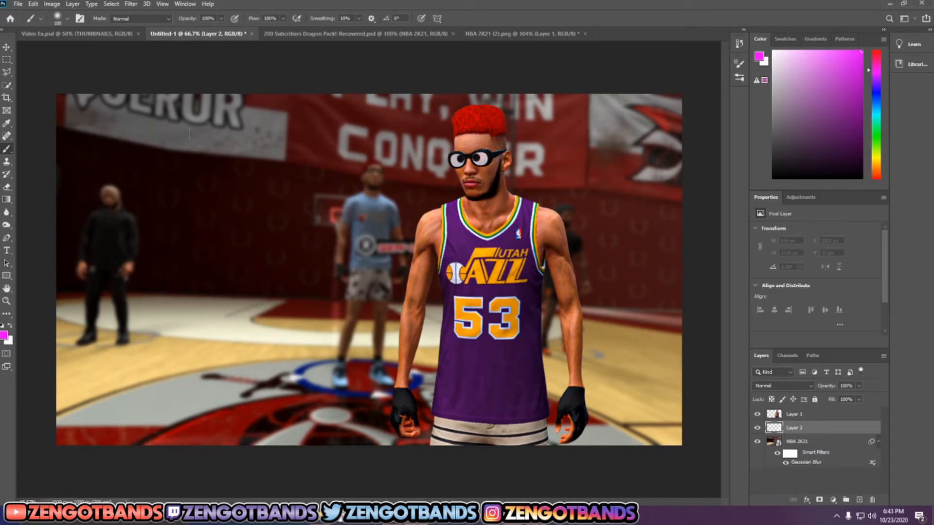
{"action": "left_click", "coordinate": [68, 20]}
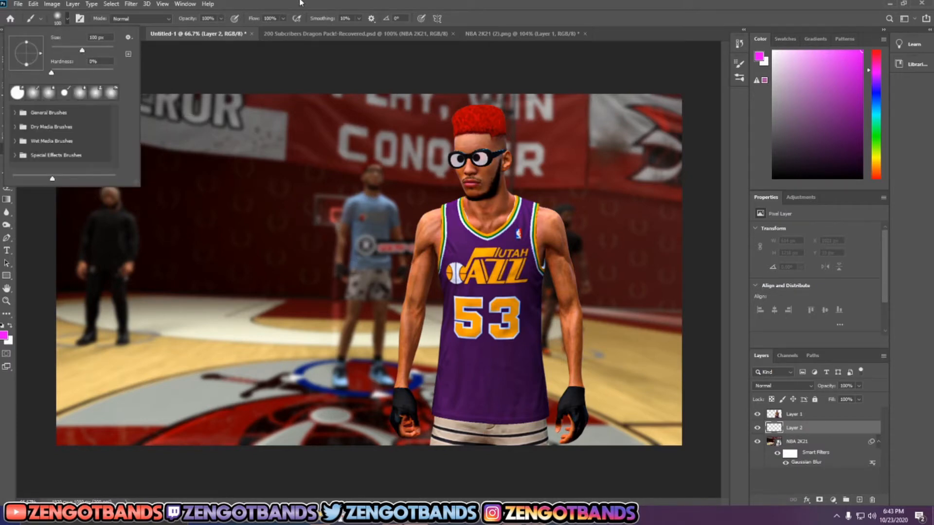
{"action": "left_click", "coordinate": [300, 3]}
{"action": "key", "text": "bracketright"}
{"action": "key", "text": "bracketright"}
{"action": "key", "text": "bracketright"}
{"action": "key", "text": "bracketright"}
{"action": "key", "text": "bracketright"}
{"action": "key", "text": "bracketright"}
{"action": "key", "text": "bracketright"}
{"action": "key", "text": "bracketright"}
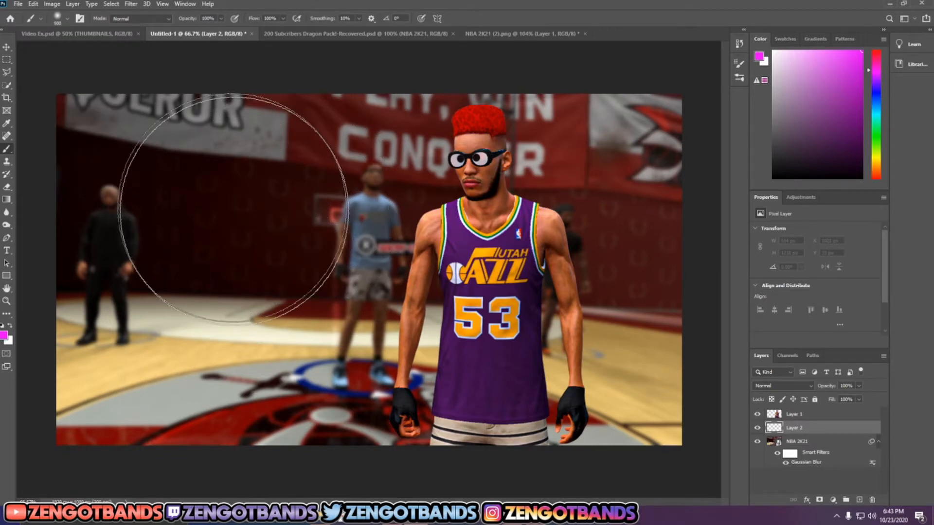
{"action": "key", "text": "bracketright"}
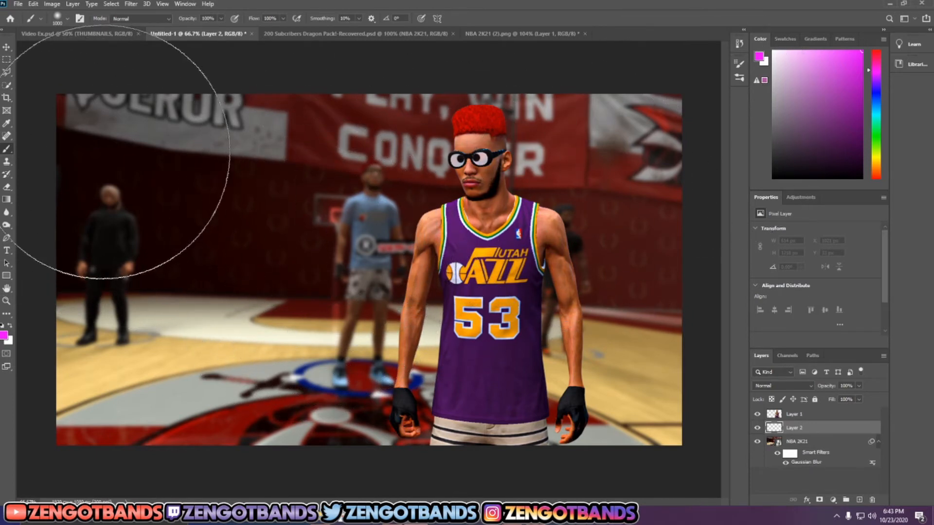
{"action": "mouse_move", "coordinate": [122, 161]}
{"action": "left_mouse_down"}
{"action": "mouse_move", "coordinate": [117, 350]}
{"action": "mouse_move", "coordinate": [233, 390]}
{"action": "mouse_move", "coordinate": [260, 377]}
{"action": "mouse_move", "coordinate": [285, 261]}
{"action": "mouse_move", "coordinate": [273, 54]}
{"action": "mouse_move", "coordinate": [306, 375]}
{"action": "mouse_move", "coordinate": [282, 417]}
{"action": "left_mouse_up"}
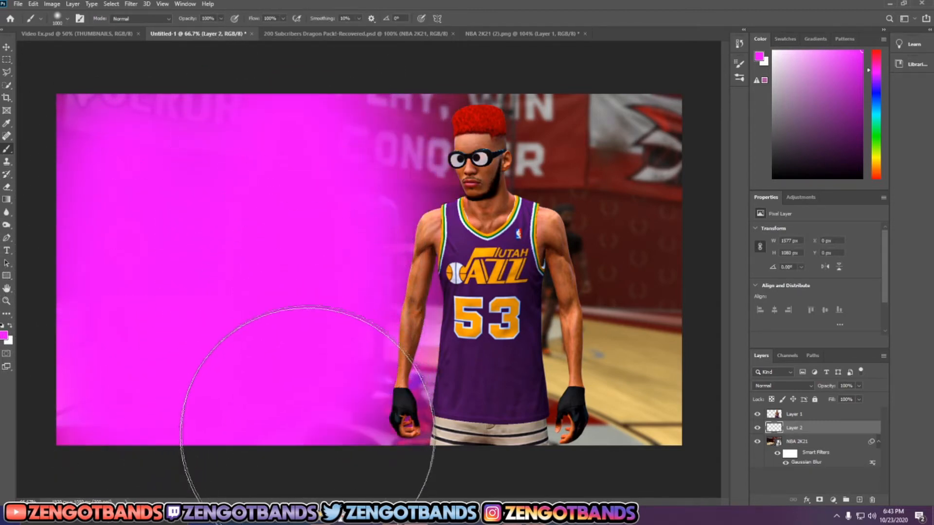
{"action": "left_click", "coordinate": [877, 161]}
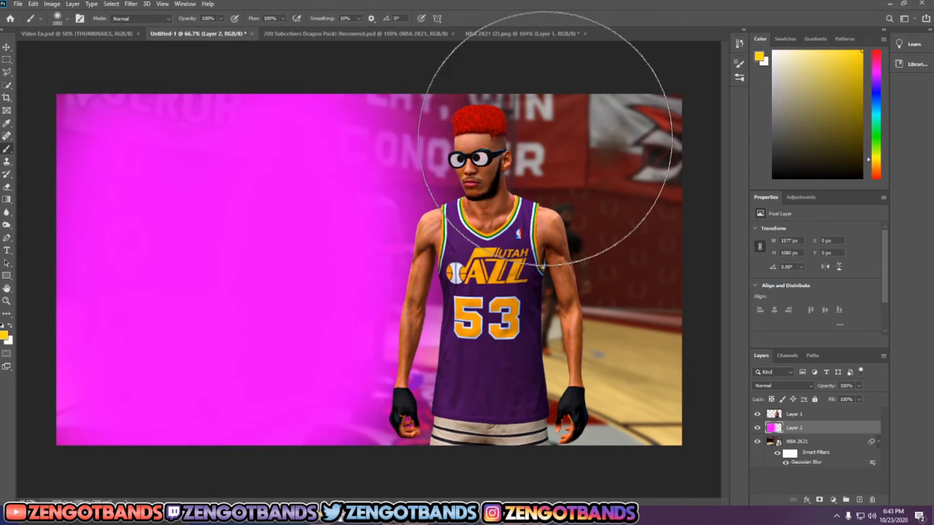
{"action": "mouse_move", "coordinate": [553, 114]}
{"action": "left_mouse_down"}
{"action": "mouse_move", "coordinate": [540, 166]}
{"action": "mouse_move", "coordinate": [540, 323]}
{"action": "mouse_move", "coordinate": [547, 362]}
{"action": "mouse_move", "coordinate": [571, 395]}
{"action": "mouse_move", "coordinate": [618, 402]}
{"action": "mouse_move", "coordinate": [650, 274]}
{"action": "mouse_move", "coordinate": [655, 172]}
{"action": "mouse_move", "coordinate": [537, 152]}
{"action": "mouse_move", "coordinate": [524, 168]}
{"action": "mouse_move", "coordinate": [503, 236]}
{"action": "mouse_move", "coordinate": [502, 404]}
{"action": "mouse_move", "coordinate": [554, 351]}
{"action": "left_mouse_up"}
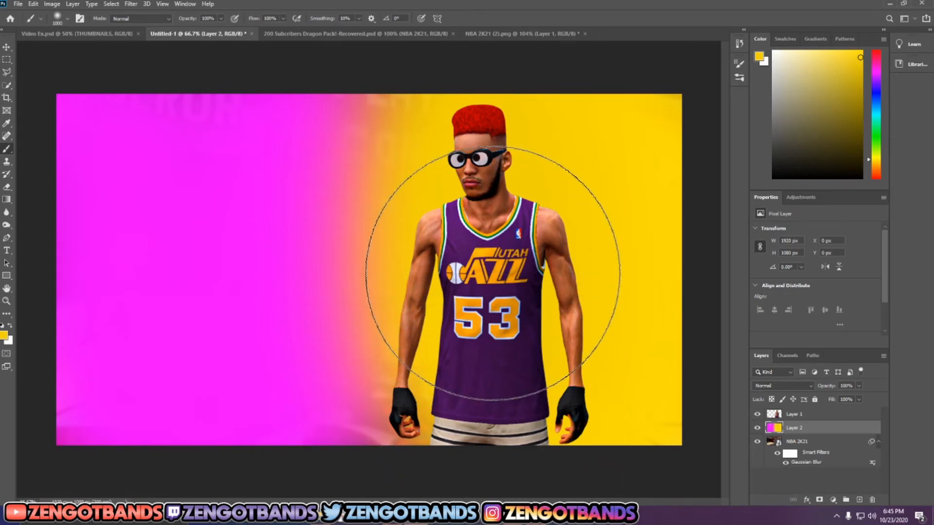
Step: Shift the magenta and yellow layer right and stretch its left edge back to X 0, making it about 2439 px wide
{"action": "key", "text": "ctrl+t"}
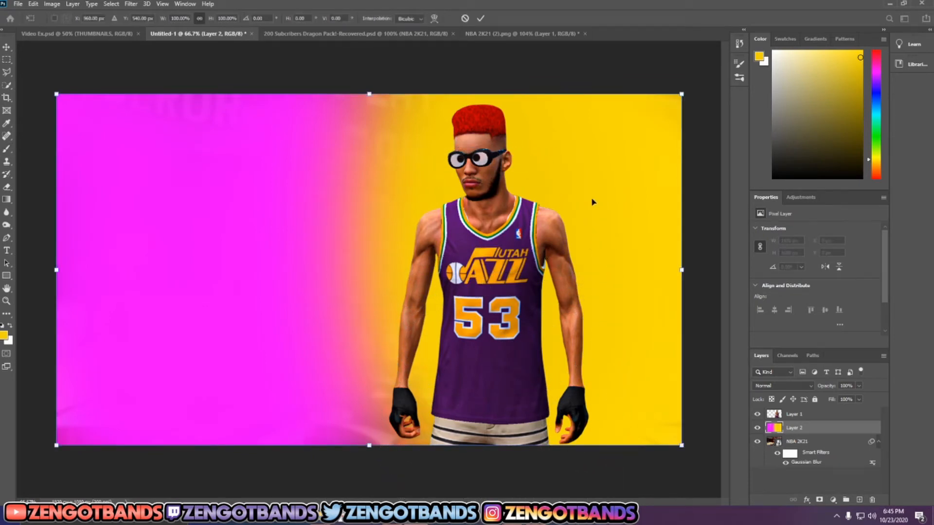
{"action": "left_click_drag", "start_coordinate": [591, 193], "coordinate": [696, 192]}
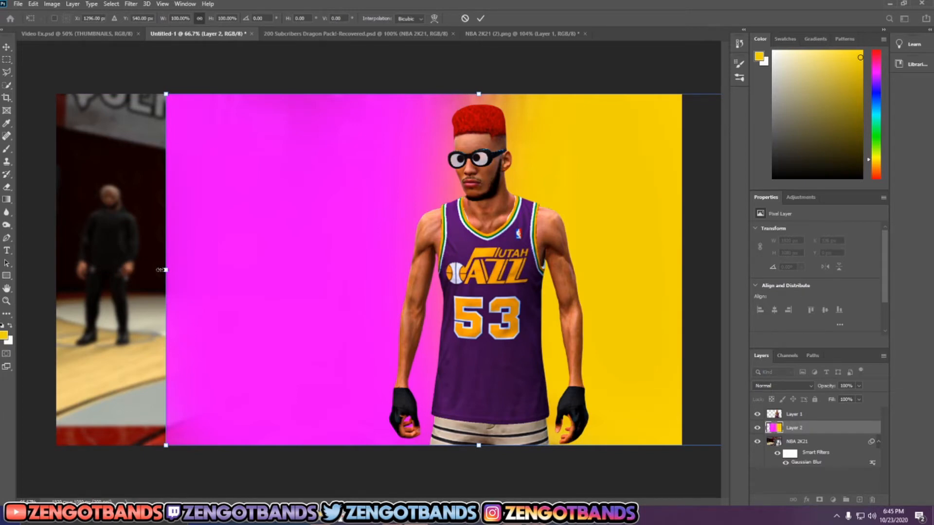
{"action": "left_click_drag", "start_coordinate": [162, 270], "coordinate": [57, 260]}
{"action": "left_click", "coordinate": [480, 18]}
{"action": "key", "text": "b"}
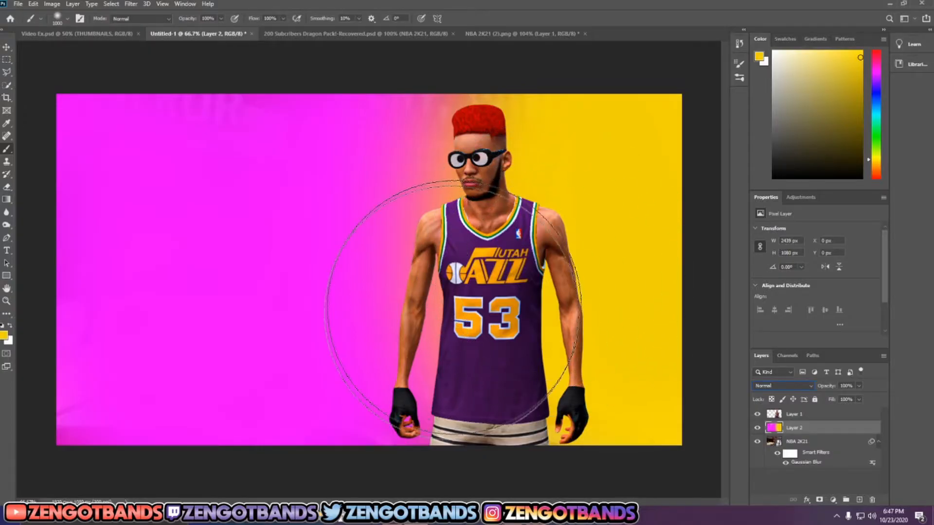
Step: Set the magenta and yellow layer's blend mode to Pin Light and its opacity to 75%
{"action": "left_click", "coordinate": [811, 387]}
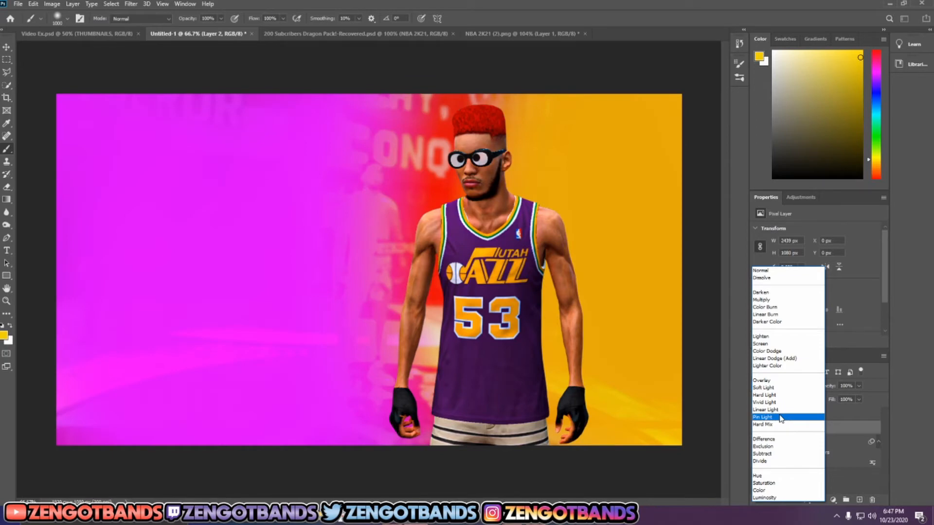
{"action": "left_click", "coordinate": [777, 418]}
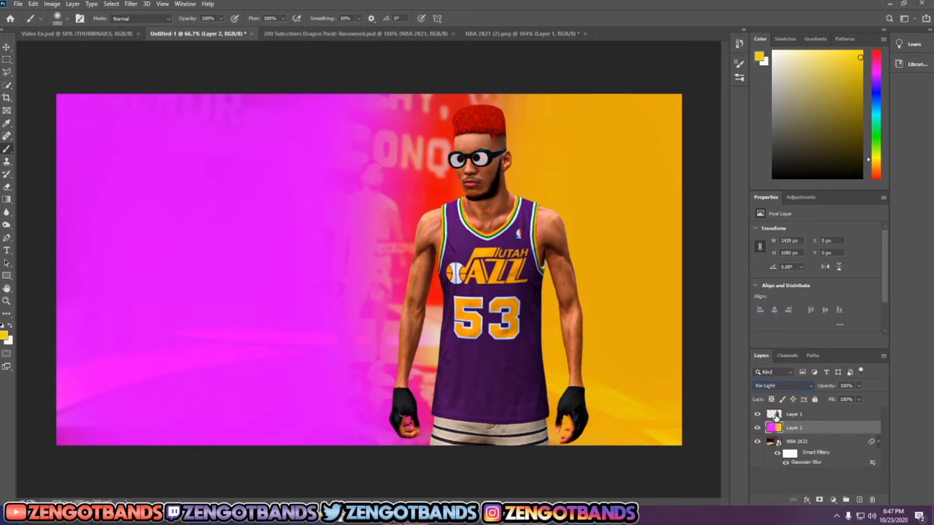
{"action": "left_click", "coordinate": [858, 386]}
{"action": "left_click_drag", "start_coordinate": [860, 400], "coordinate": [849, 401]}
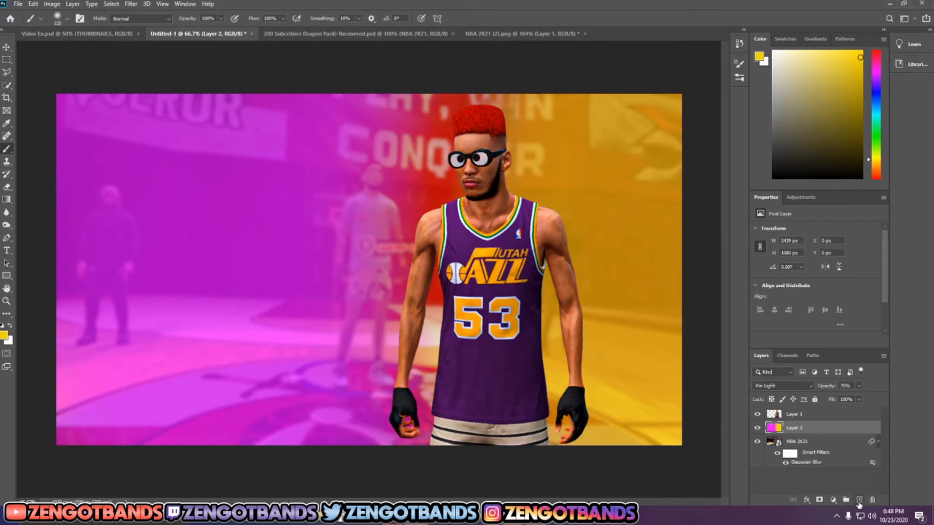
Step: Add an empty layer beneath the player cutout and choose a slightly brighter yellow as the brush colour
{"action": "left_click", "coordinate": [860, 501]}
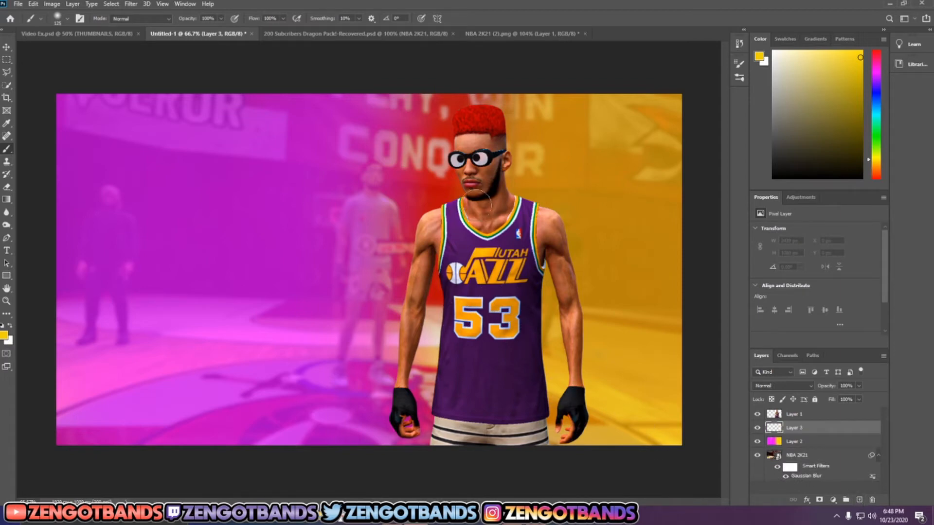
{"action": "scroll", "coordinate": [477, 145], "scroll_direction": "up", "scroll_amount": 5}
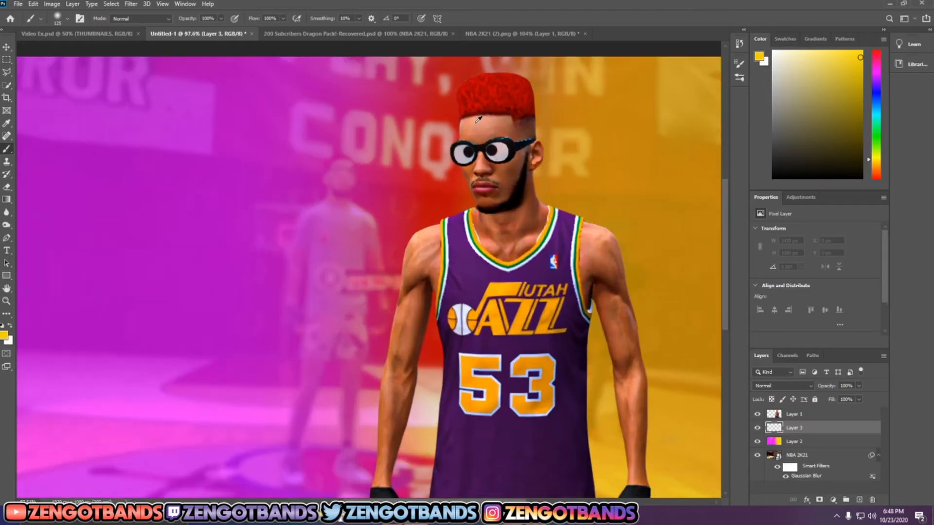
{"action": "scroll", "coordinate": [488, 112], "scroll_direction": "up", "scroll_amount": 2}
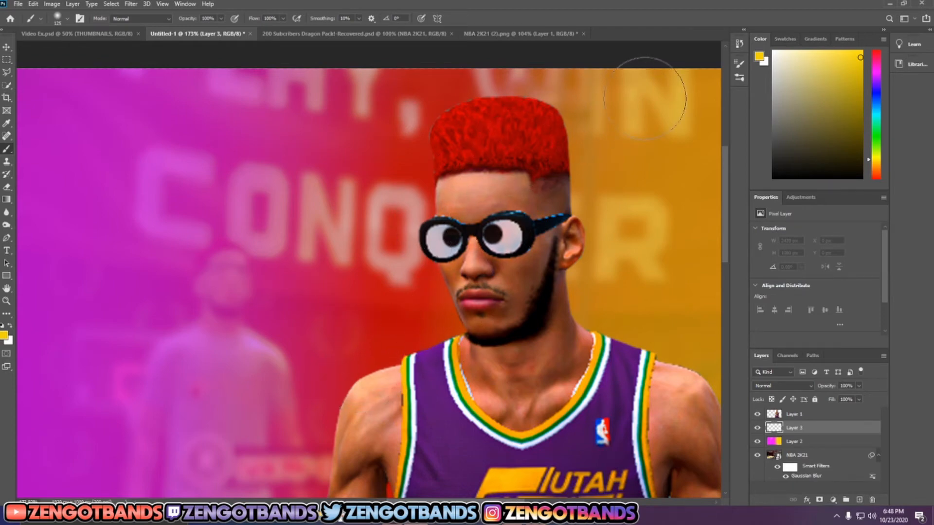
{"action": "left_click_drag", "start_coordinate": [866, 56], "coordinate": [874, 52]}
{"action": "left_click", "coordinate": [495, 122]}
{"action": "left_click", "coordinate": [465, 129]}
{"action": "left_click_drag", "start_coordinate": [462, 133], "coordinate": [446, 144]}
{"action": "key", "text": "ctrl+z"}
{"action": "left_click", "coordinate": [493, 112]}
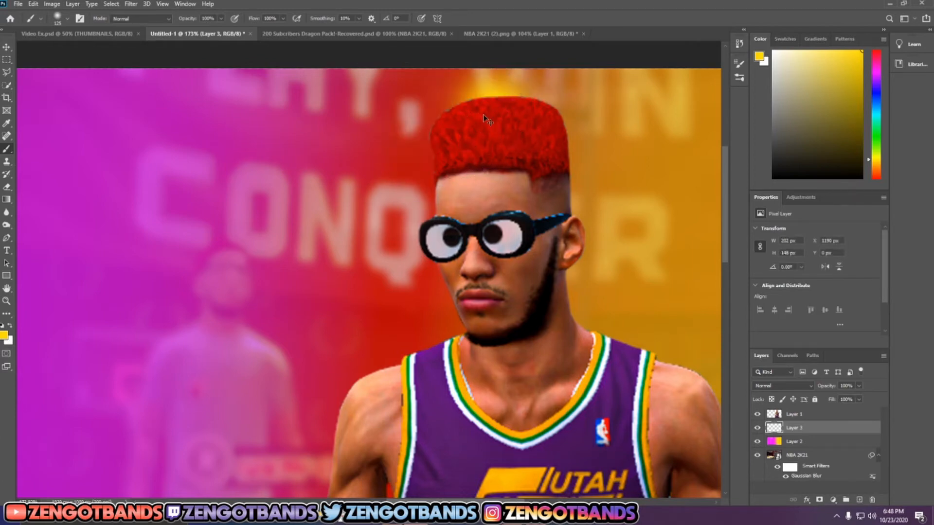
{"action": "key", "text": "ctrl+z"}
{"action": "left_click", "coordinate": [486, 111]}
{"action": "left_click", "coordinate": [462, 123]}
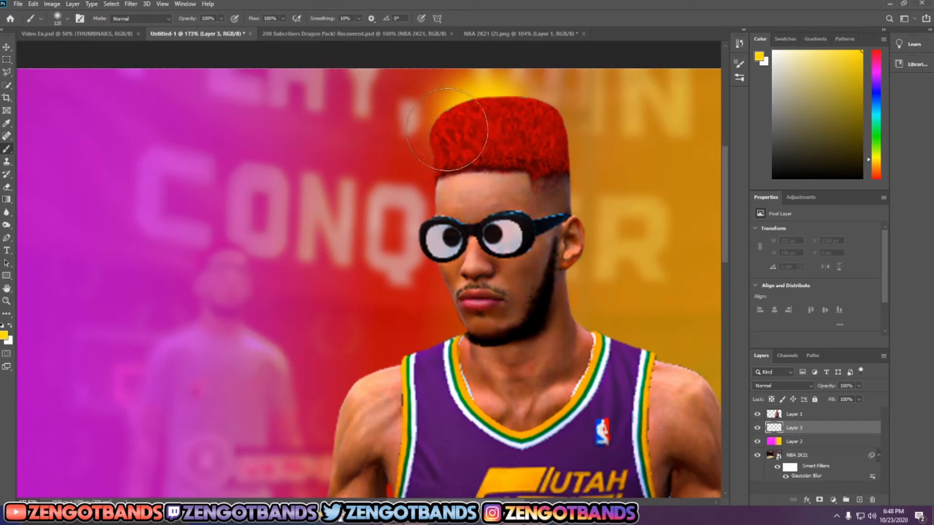
{"action": "left_click", "coordinate": [441, 142]}
{"action": "left_click", "coordinate": [428, 162]}
{"action": "left_click_drag", "start_coordinate": [427, 162], "coordinate": [433, 202]}
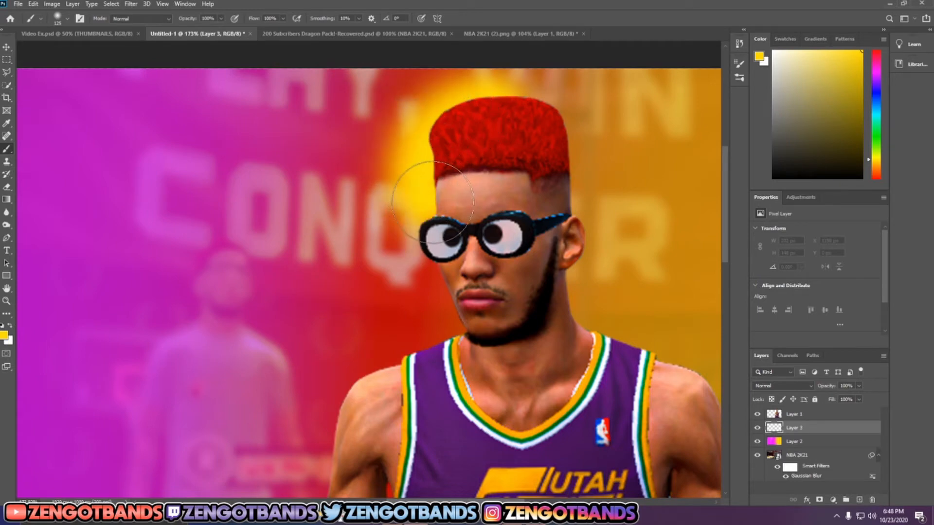
{"action": "key", "text": "ctrl+z"}
{"action": "left_click_drag", "start_coordinate": [486, 111], "coordinate": [466, 133]}
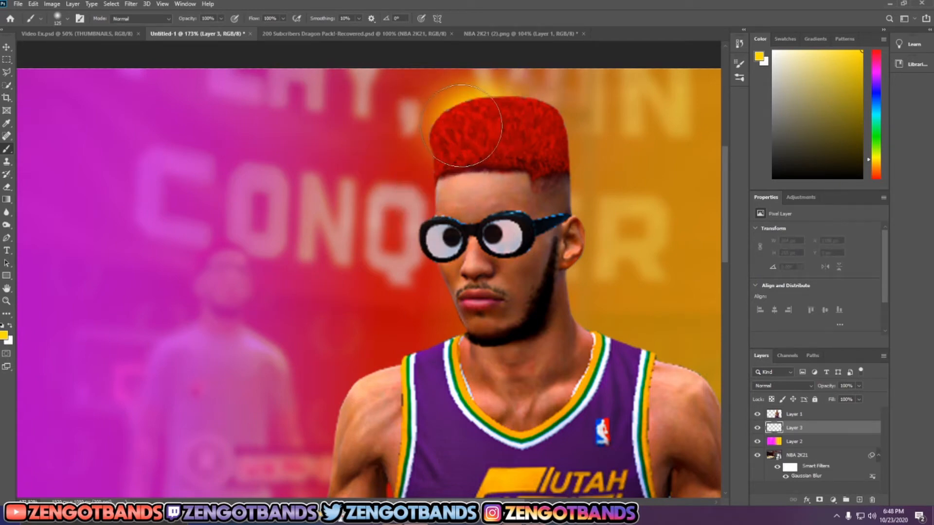
{"action": "key", "text": "ctrl+z"}
Step: Paint a soft yellow glow behind the left edge of the player, from the hair down the arm to the glove
{"action": "mouse_move", "coordinate": [492, 104]}
{"action": "left_mouse_down"}
{"action": "mouse_move", "coordinate": [437, 143]}
{"action": "mouse_move", "coordinate": [424, 202]}
{"action": "mouse_move", "coordinate": [428, 229]}
{"action": "mouse_move", "coordinate": [465, 274]}
{"action": "mouse_move", "coordinate": [433, 347]}
{"action": "mouse_move", "coordinate": [435, 373]}
{"action": "mouse_move", "coordinate": [362, 403]}
{"action": "mouse_move", "coordinate": [358, 430]}
{"action": "left_mouse_up"}
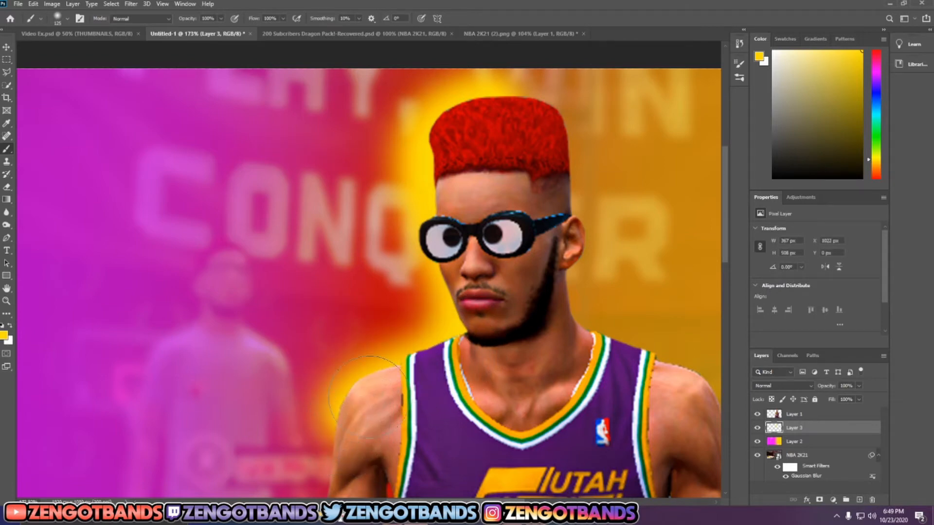
{"action": "scroll", "coordinate": [360, 389], "scroll_direction": "down", "scroll_amount": 4}
{"action": "scroll", "coordinate": [368, 351], "scroll_direction": "down", "scroll_amount": 1}
{"action": "mouse_move", "coordinate": [356, 258]}
{"action": "left_mouse_down"}
{"action": "mouse_move", "coordinate": [335, 348]}
{"action": "mouse_move", "coordinate": [346, 295]}
{"action": "left_mouse_up"}
{"action": "scroll", "coordinate": [352, 357], "scroll_direction": "down", "scroll_amount": 1}
{"action": "scroll", "coordinate": [354, 357], "scroll_direction": "down", "scroll_amount": 1}
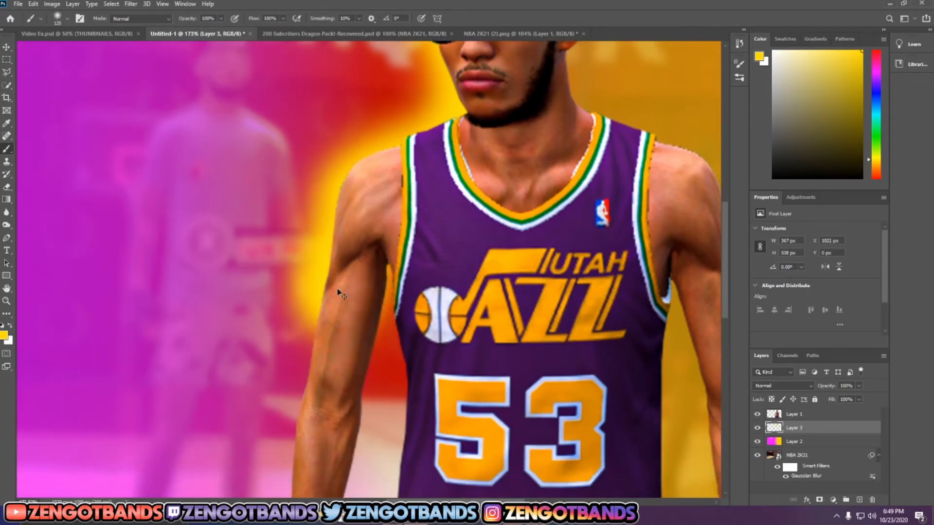
{"action": "key", "text": "ctrl+z"}
{"action": "mouse_move", "coordinate": [344, 241]}
{"action": "left_mouse_down"}
{"action": "mouse_move", "coordinate": [339, 316]}
{"action": "mouse_move", "coordinate": [334, 304]}
{"action": "mouse_move", "coordinate": [352, 335]}
{"action": "mouse_move", "coordinate": [323, 340]}
{"action": "mouse_move", "coordinate": [314, 447]}
{"action": "left_mouse_up"}
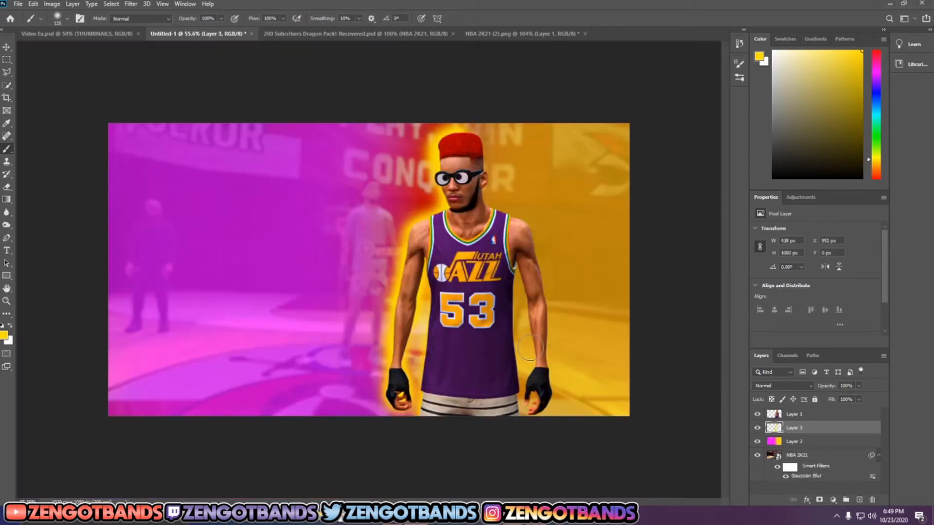
Step: Paint a soft magenta glow behind the right edge of the player, from the hair down the arm to the glove
{"action": "scroll", "coordinate": [530, 348], "scroll_direction": "up", "scroll_amount": 3}
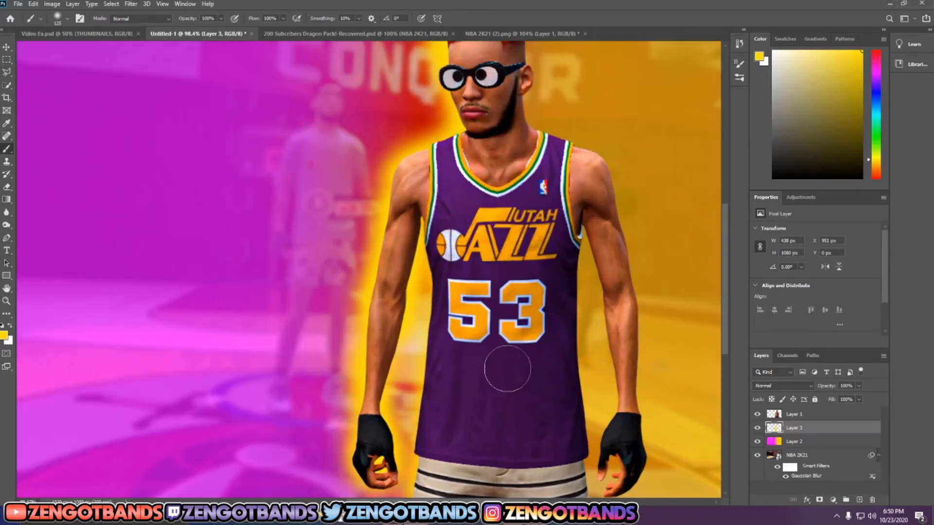
{"action": "scroll", "coordinate": [508, 362], "scroll_direction": "down", "scroll_amount": 1}
{"action": "scroll", "coordinate": [535, 341], "scroll_direction": "up", "scroll_amount": 3}
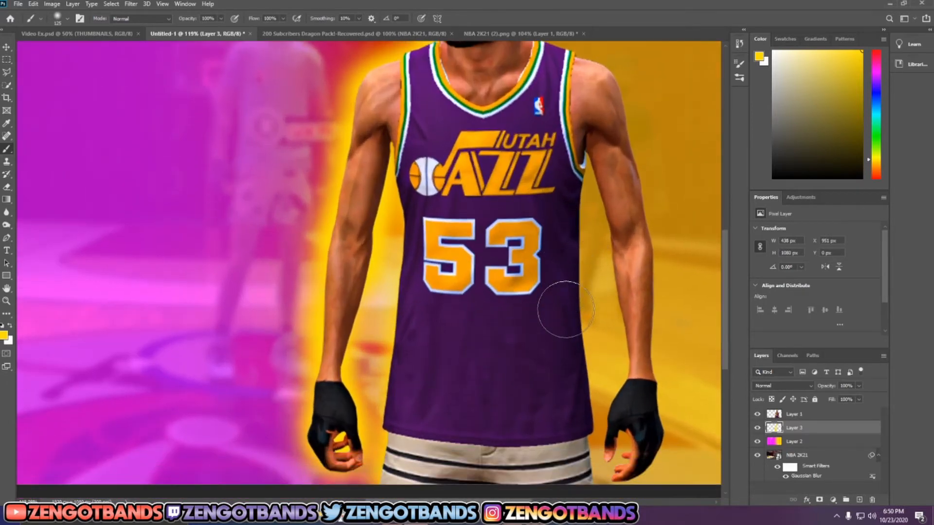
{"action": "scroll", "coordinate": [567, 304], "scroll_direction": "down", "scroll_amount": 2}
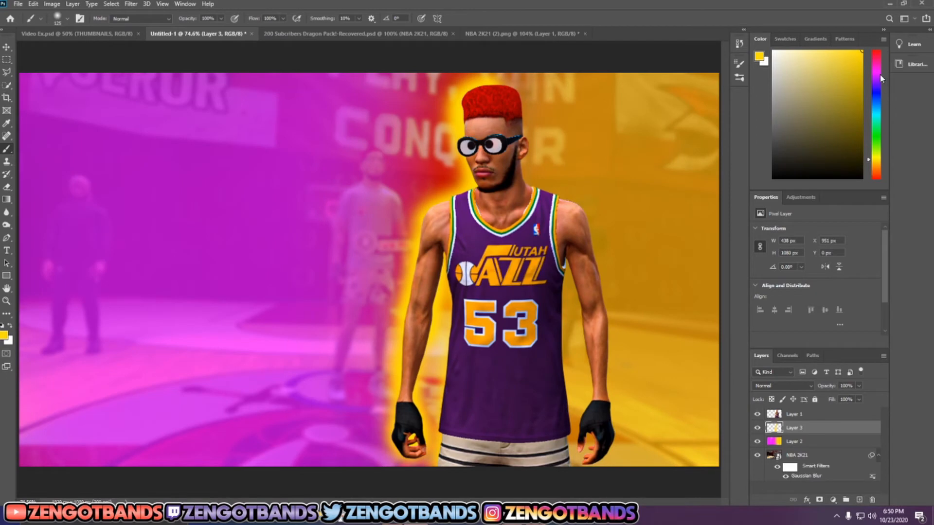
{"action": "left_click", "coordinate": [879, 72]}
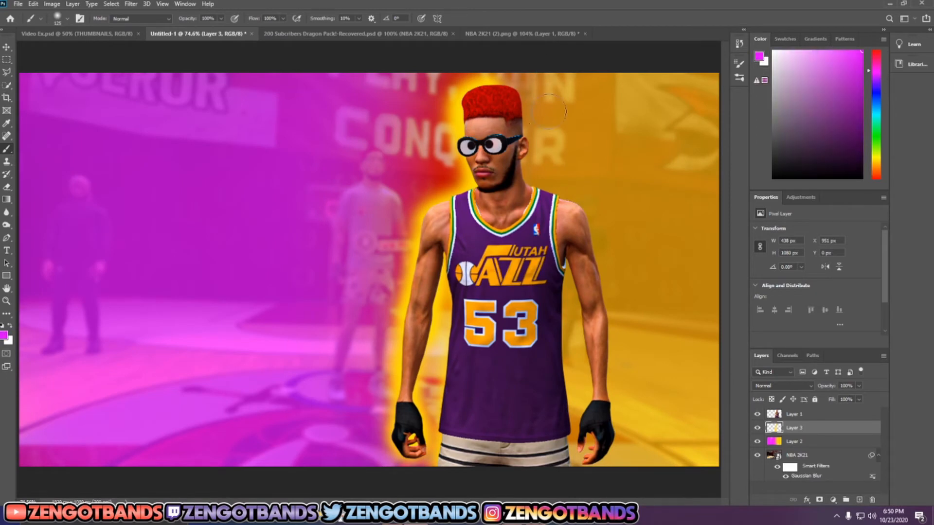
{"action": "scroll", "coordinate": [549, 112], "scroll_direction": "up", "scroll_amount": 5}
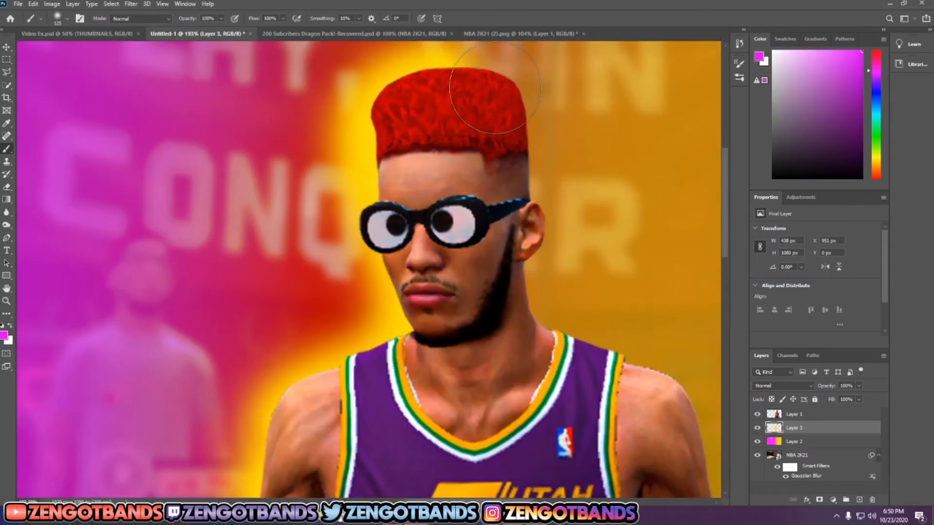
{"action": "left_click", "coordinate": [493, 87]}
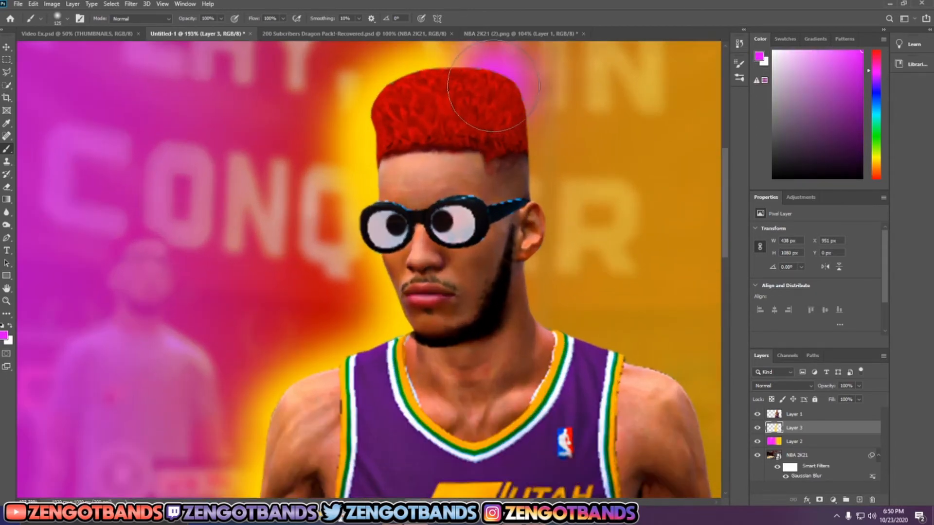
{"action": "mouse_move", "coordinate": [494, 86]}
{"action": "left_mouse_down"}
{"action": "mouse_move", "coordinate": [518, 317]}
{"action": "mouse_move", "coordinate": [678, 419]}
{"action": "left_mouse_up"}
{"action": "mouse_move", "coordinate": [693, 453]}
{"action": "left_mouse_down"}
{"action": "mouse_move", "coordinate": [563, 354]}
{"action": "mouse_move", "coordinate": [567, 411]}
{"action": "mouse_move", "coordinate": [589, 459]}
{"action": "left_mouse_up"}
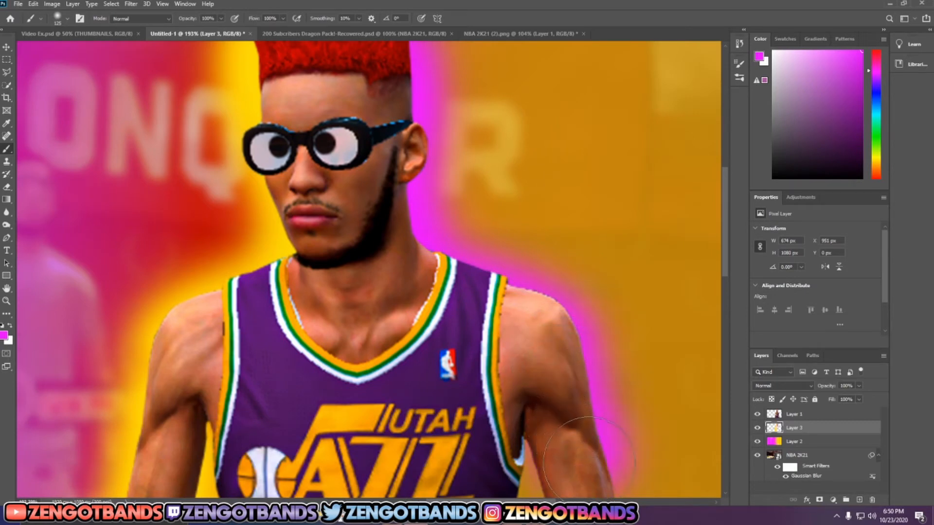
{"action": "left_click", "coordinate": [790, 418]}
{"action": "mouse_move", "coordinate": [793, 428]}
{"action": "left_mouse_down"}
{"action": "mouse_move", "coordinate": [793, 415]}
{"action": "mouse_move", "coordinate": [794, 435]}
{"action": "left_mouse_up"}
{"action": "scroll", "coordinate": [560, 369], "scroll_direction": "right", "scroll_amount": 2}
{"action": "scroll", "coordinate": [561, 370], "scroll_direction": "down", "scroll_amount": 6}
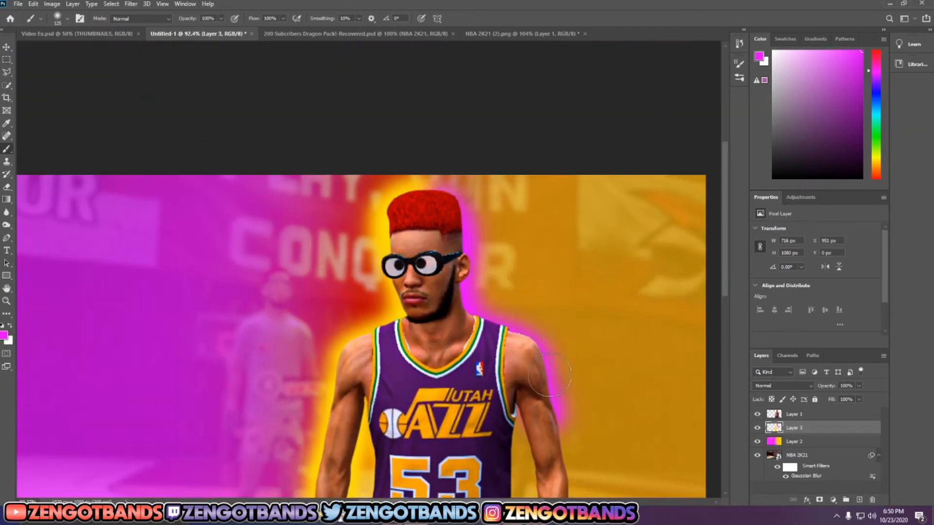
{"action": "scroll", "coordinate": [504, 257], "scroll_direction": "up", "scroll_amount": 2}
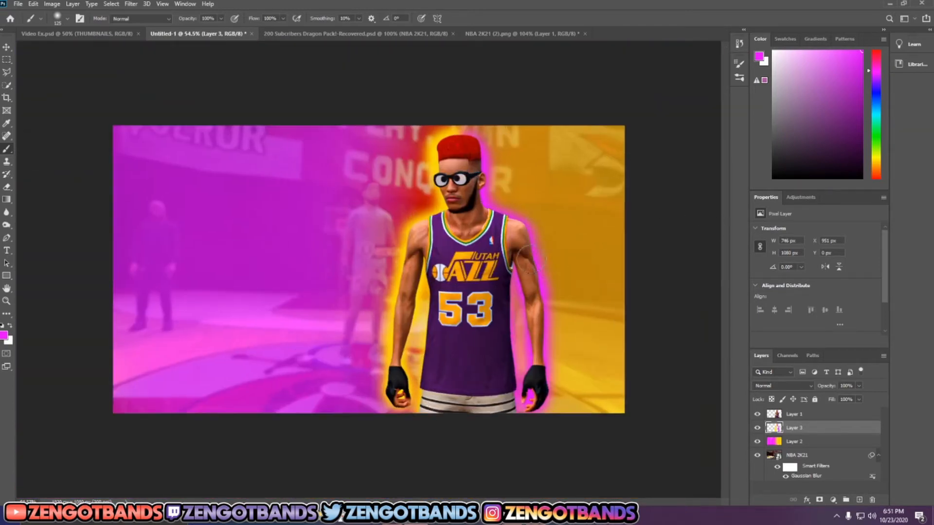
Step: Lower the opacity of the yellow and magenta glow layer to 86%
{"action": "left_click", "coordinate": [857, 385]}
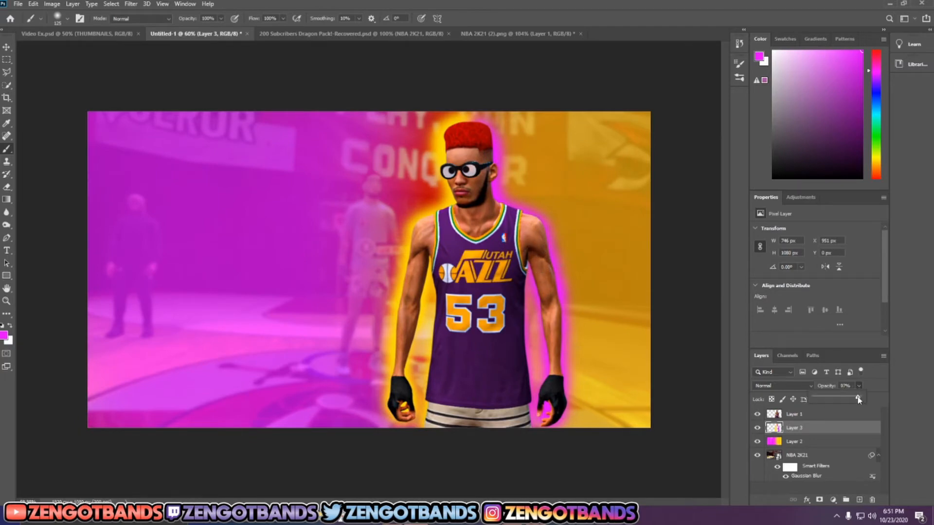
{"action": "left_click_drag", "start_coordinate": [858, 399], "coordinate": [856, 399]}
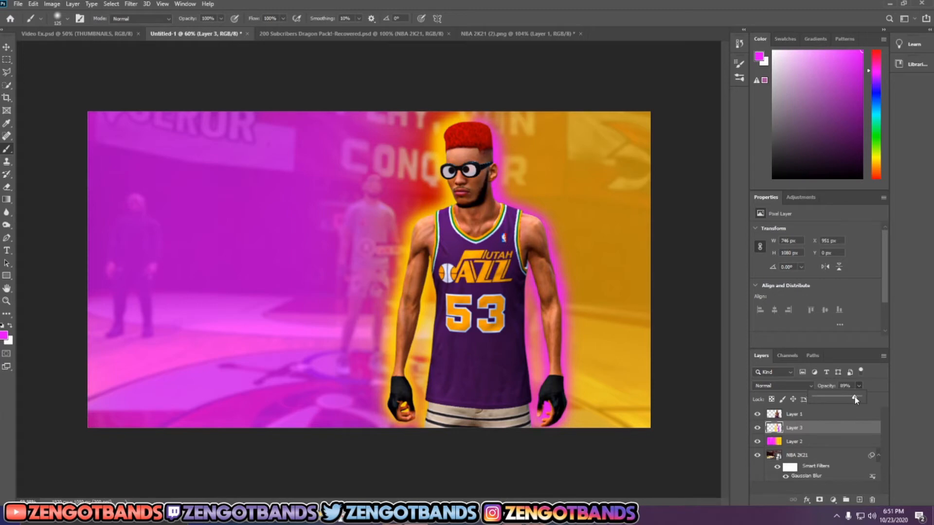
{"action": "left_click", "coordinate": [880, 383]}
Step: Add an empty layer above the glow and begin a white rim at the left edge of the shorts with a smaller brush
{"action": "left_click_drag", "start_coordinate": [807, 69], "coordinate": [673, 13]}
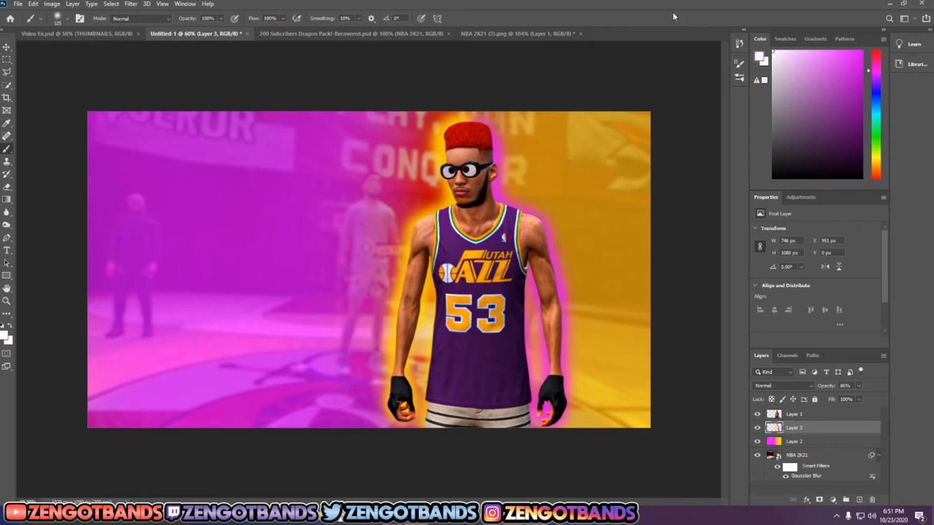
{"action": "left_click", "coordinate": [860, 500]}
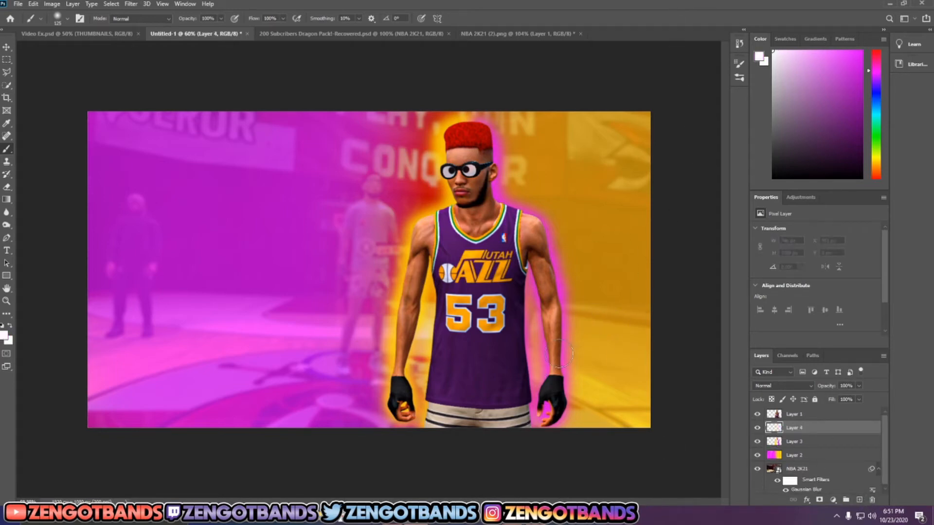
{"action": "scroll", "coordinate": [559, 354], "scroll_direction": "up", "scroll_amount": 3}
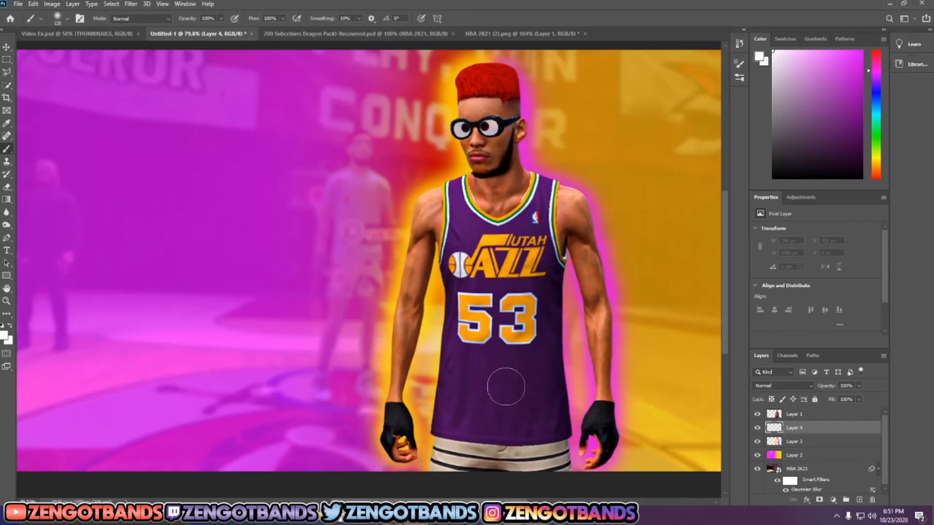
{"action": "scroll", "coordinate": [457, 428], "scroll_direction": "up", "scroll_amount": 3}
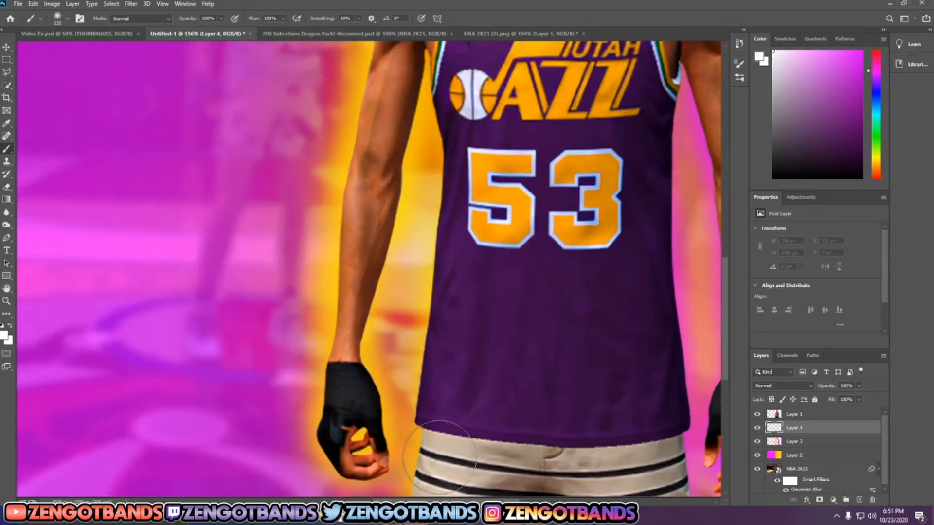
{"action": "scroll", "coordinate": [441, 457], "scroll_direction": "down", "scroll_amount": 2}
{"action": "key", "text": "bracketleft"}
{"action": "key", "text": "bracketleft"}
{"action": "key", "text": "bracketleft"}
{"action": "key", "text": "bracketleft"}
{"action": "key", "text": "bracketleft"}
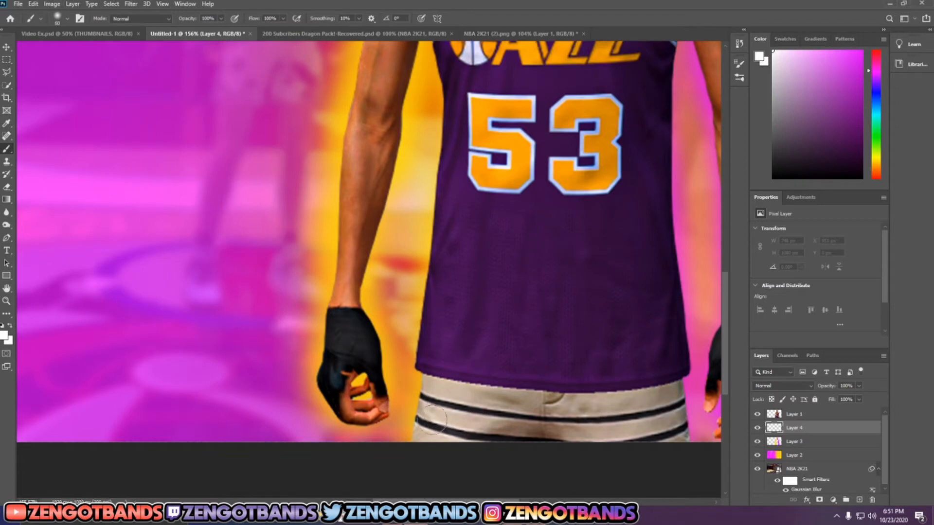
{"action": "key", "text": "bracketleft"}
{"action": "left_click", "coordinate": [422, 418]}
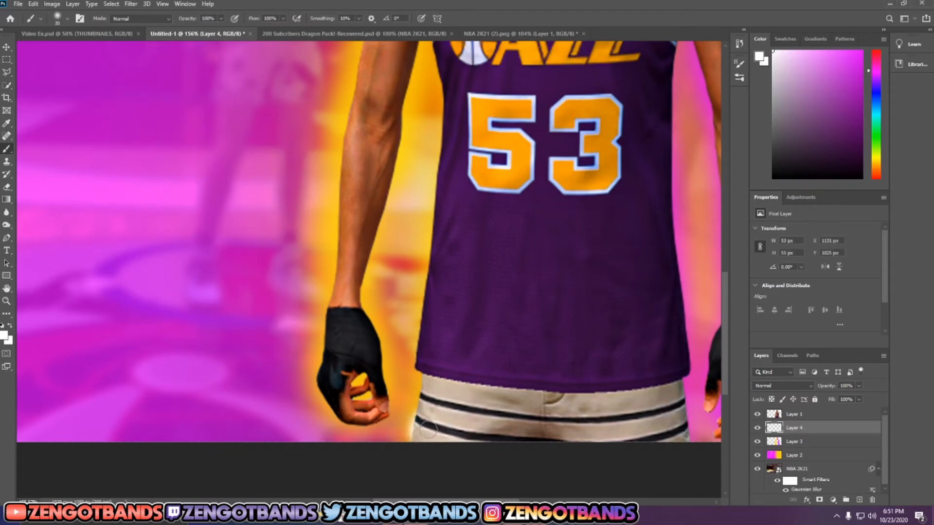
Step: Extend the thin white rim up the left edge of the jersey and around the player's outline
{"action": "scroll", "coordinate": [423, 422], "scroll_direction": "up", "scroll_amount": 2}
{"action": "mouse_move", "coordinate": [409, 437]}
{"action": "left_mouse_down"}
{"action": "mouse_move", "coordinate": [429, 346]}
{"action": "mouse_move", "coordinate": [417, 318]}
{"action": "mouse_move", "coordinate": [431, 182]}
{"action": "left_mouse_up"}
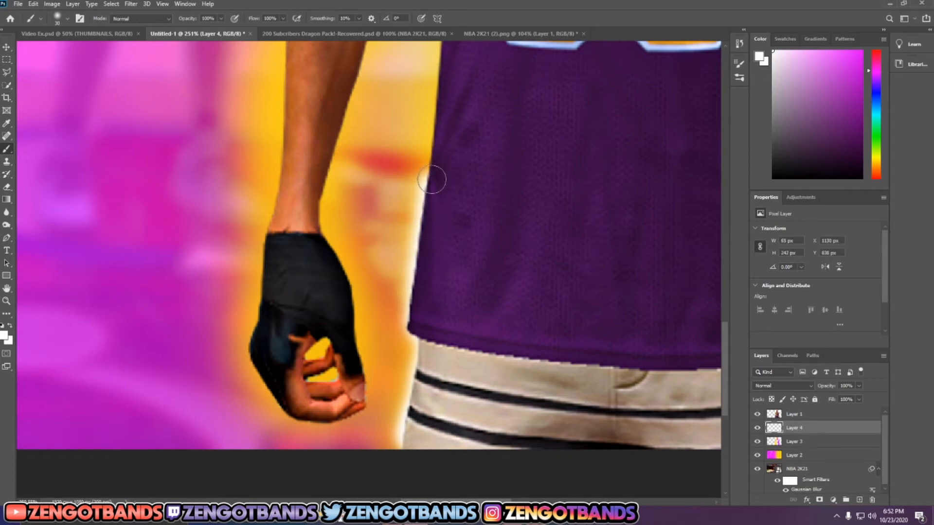
{"action": "scroll", "coordinate": [437, 183], "scroll_direction": "up", "scroll_amount": 3}
{"action": "scroll", "coordinate": [457, 225], "scroll_direction": "up", "scroll_amount": 1}
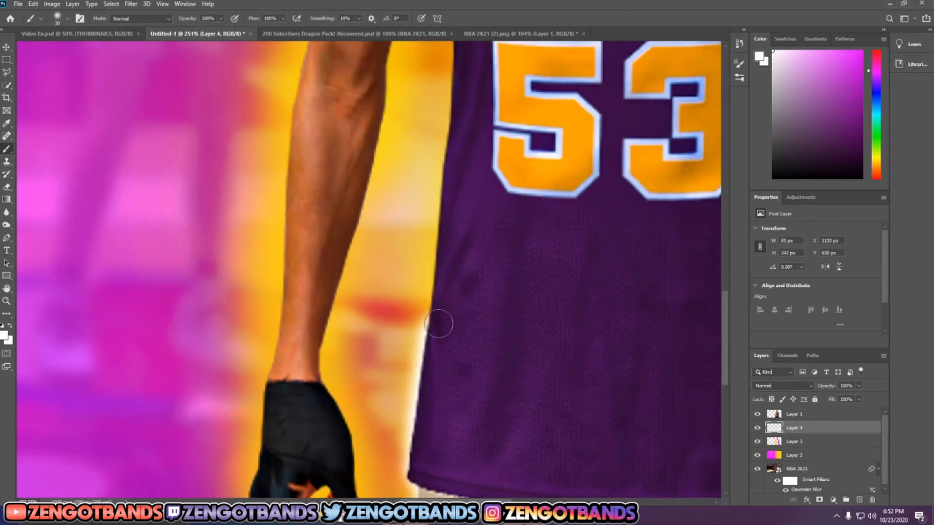
{"action": "mouse_move", "coordinate": [438, 323]}
{"action": "left_mouse_down"}
{"action": "mouse_move", "coordinate": [438, 202]}
{"action": "mouse_move", "coordinate": [454, 98]}
{"action": "mouse_move", "coordinate": [453, 112]}
{"action": "left_mouse_up"}
{"action": "key", "text": "ctrl+z"}
{"action": "left_click_drag", "start_coordinate": [437, 324], "coordinate": [446, 241]}
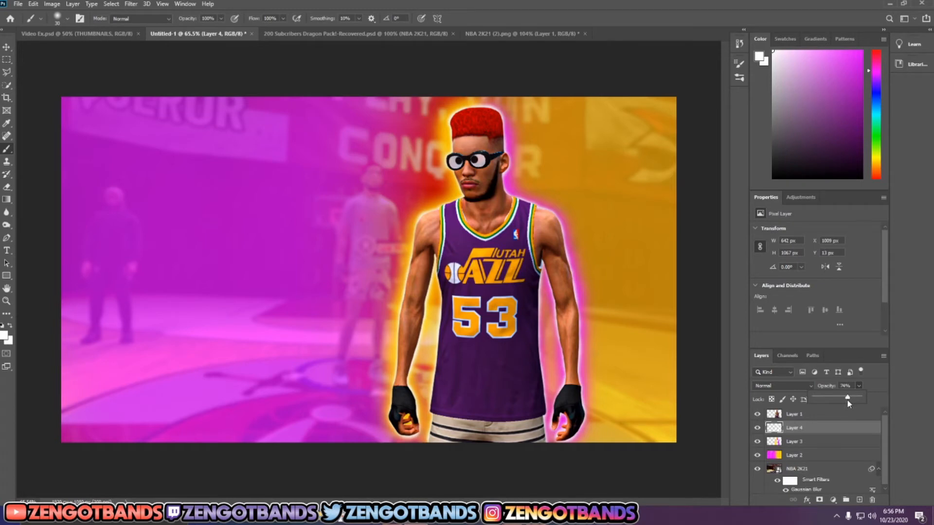
Step: Lower the opacity of the white rim layer to 60%
{"action": "left_click_drag", "start_coordinate": [848, 400], "coordinate": [842, 402]}
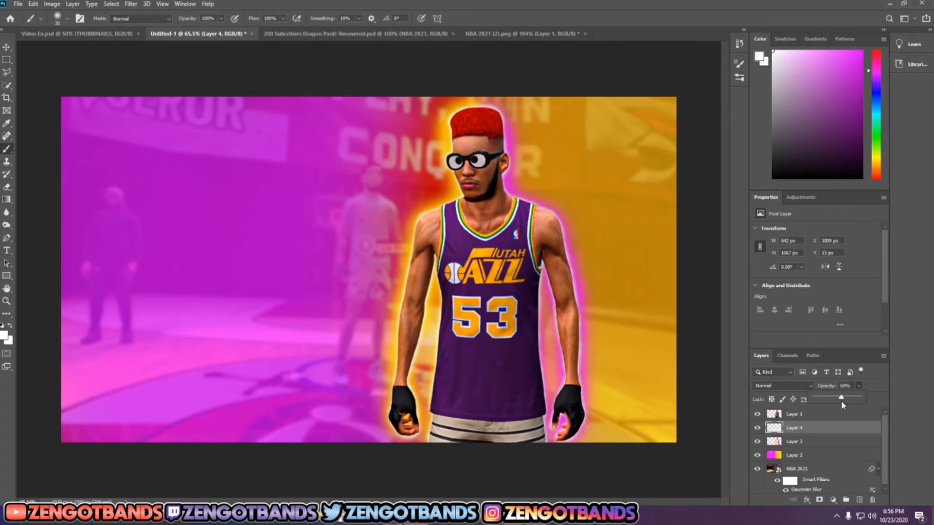
{"action": "left_click", "coordinate": [870, 384]}
Step: Hide the white rim, glow and colour tint layers and show them again to compare the thumbnail with and without them
{"action": "left_click_drag", "start_coordinate": [756, 428], "coordinate": [756, 456]}
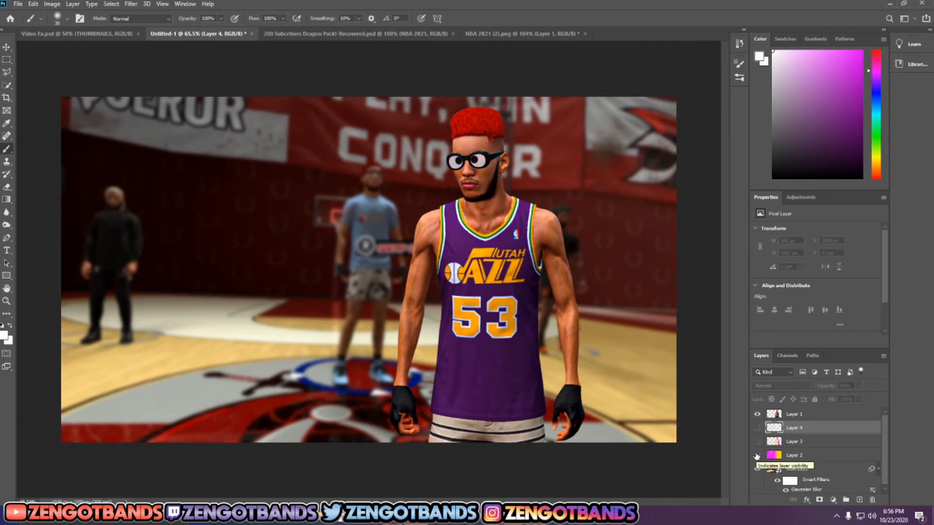
{"action": "left_click", "coordinate": [756, 455]}
{"action": "left_click", "coordinate": [758, 429]}
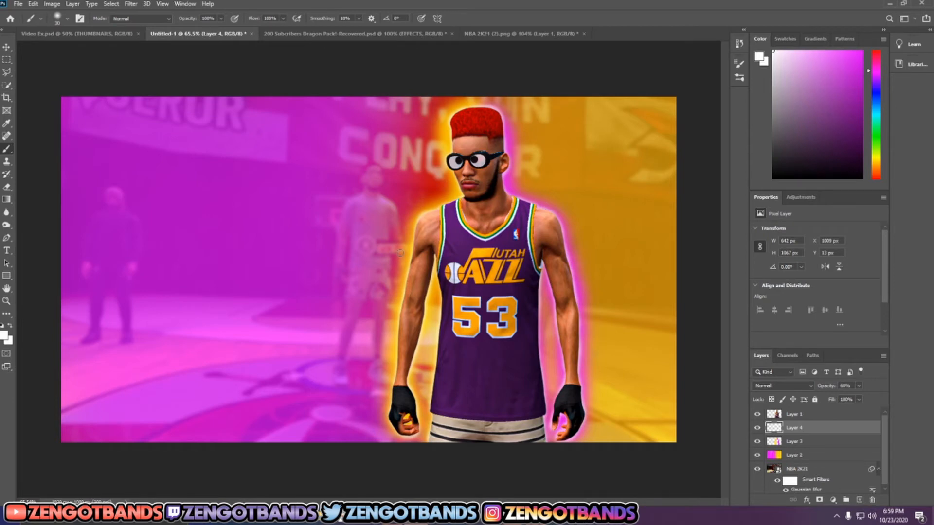
Step: Switch to the 200 Subcribers Dragon Pack document, expand the USEFUL PNGS group, and show and expand its Explosions subgroup
{"action": "left_click", "coordinate": [377, 35]}
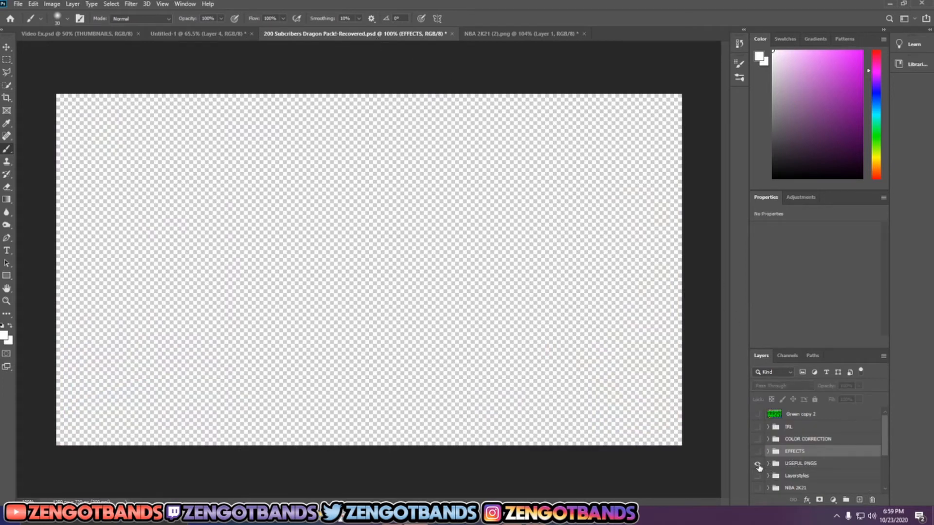
{"action": "left_click", "coordinate": [768, 464]}
{"action": "scroll", "coordinate": [765, 433], "scroll_direction": "down", "scroll_amount": 3}
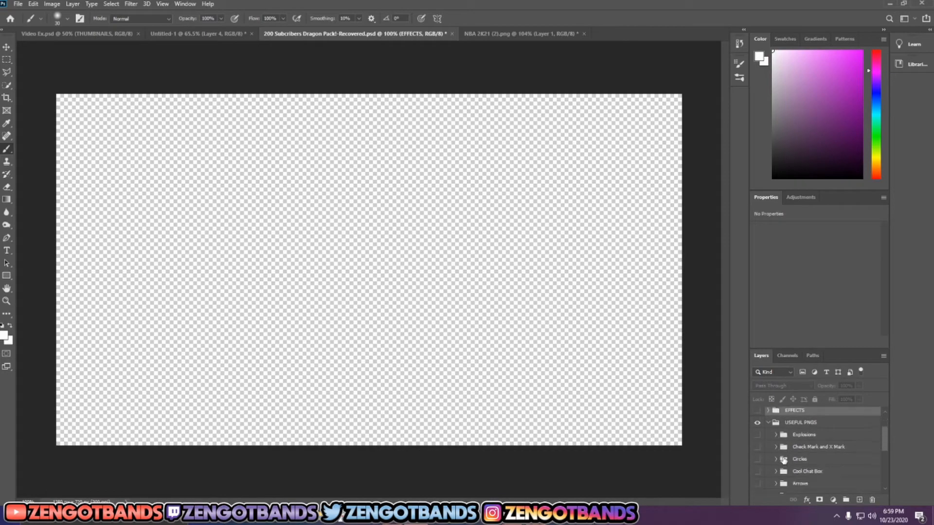
{"action": "left_click", "coordinate": [758, 422]}
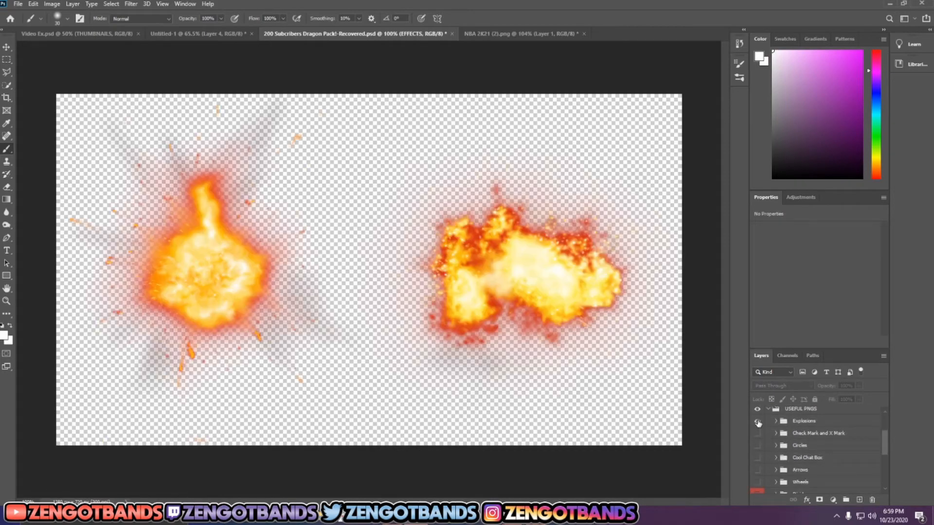
{"action": "left_click", "coordinate": [777, 422]}
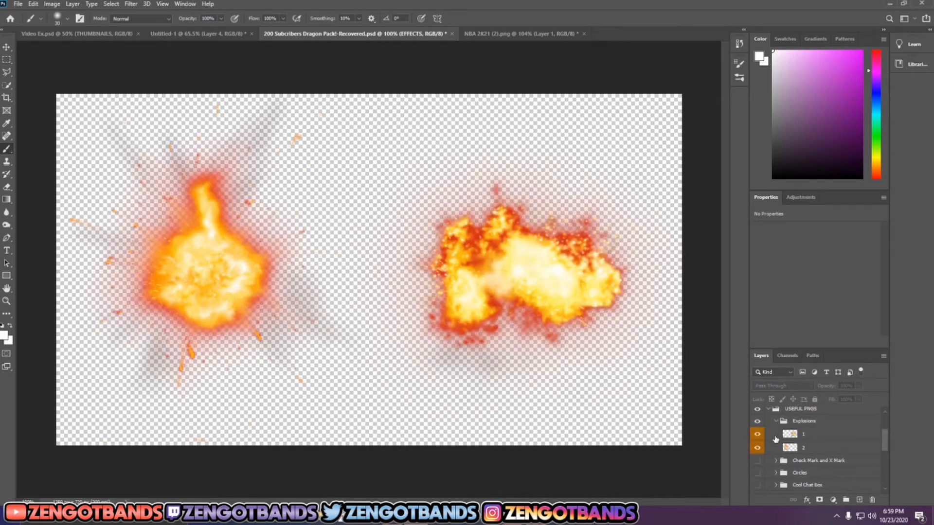
Step: Compare the two explosions by toggling their visibility, hide explosion 1, and copy explosion layer 2 into the Untitled-1 thumbnail document
{"action": "left_click", "coordinate": [758, 448]}
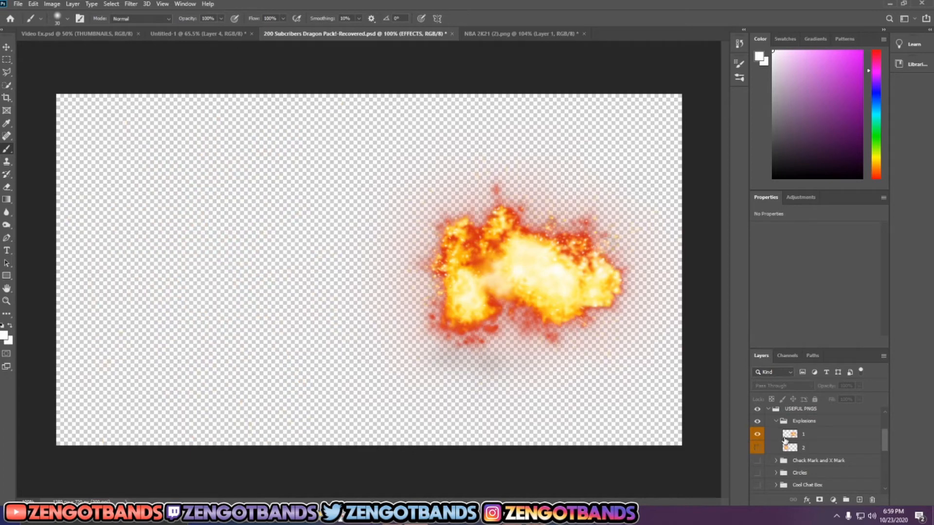
{"action": "left_click", "coordinate": [757, 448]}
{"action": "left_click", "coordinate": [758, 434]}
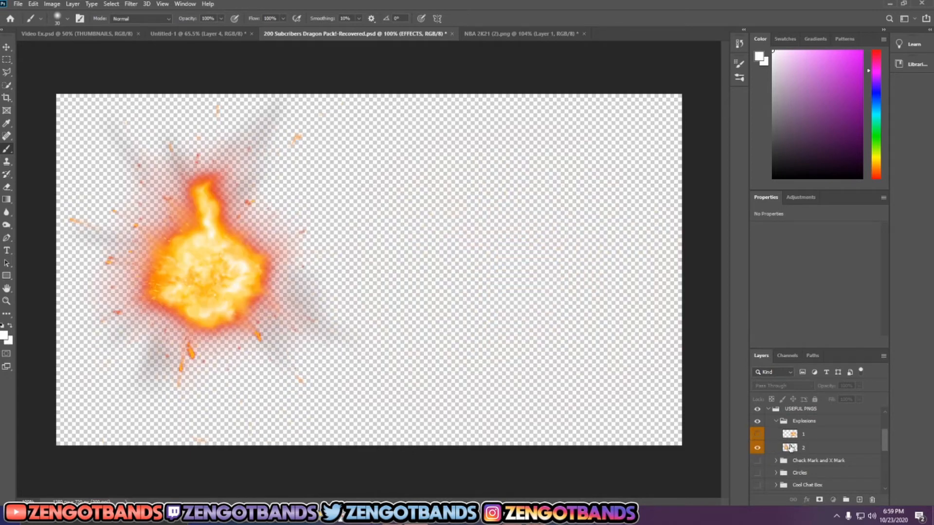
{"action": "left_click_drag", "start_coordinate": [790, 448], "coordinate": [254, 287]}
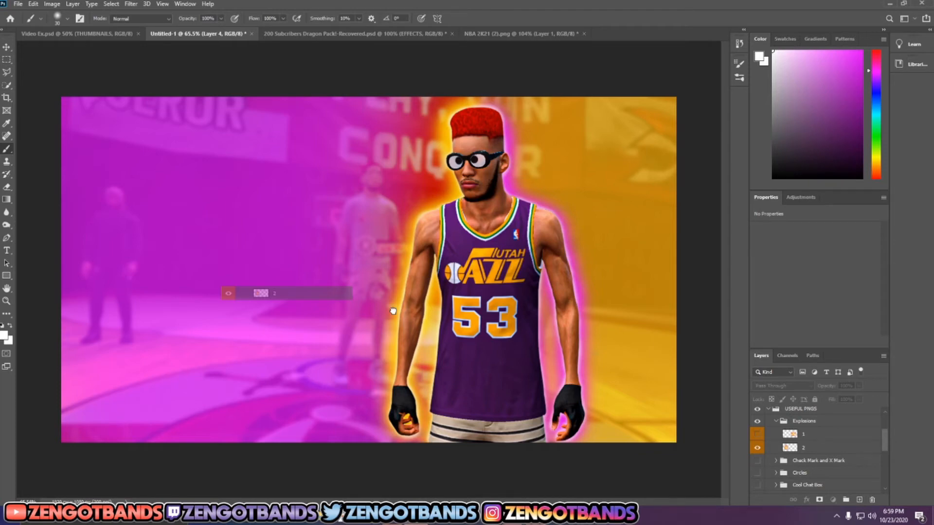
{"action": "left_click_drag", "start_coordinate": [393, 310], "coordinate": [394, 310]}
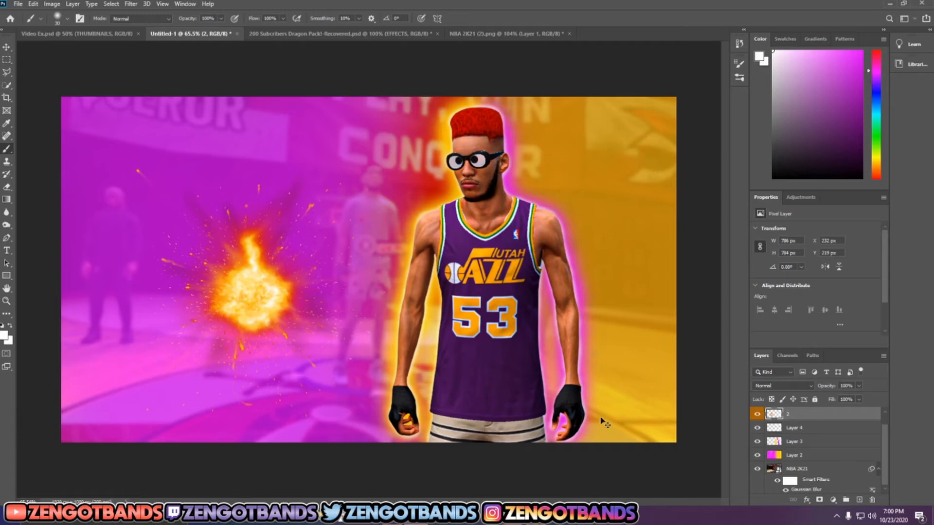
Step: Move the explosion behind the player's upper body and reorder its layer to sit between Layer 3 and Layer 2
{"action": "key", "text": "ctrl+t"}
{"action": "left_click_drag", "start_coordinate": [258, 288], "coordinate": [490, 241]}
{"action": "scroll", "coordinate": [794, 413], "scroll_direction": "up", "scroll_amount": 1}
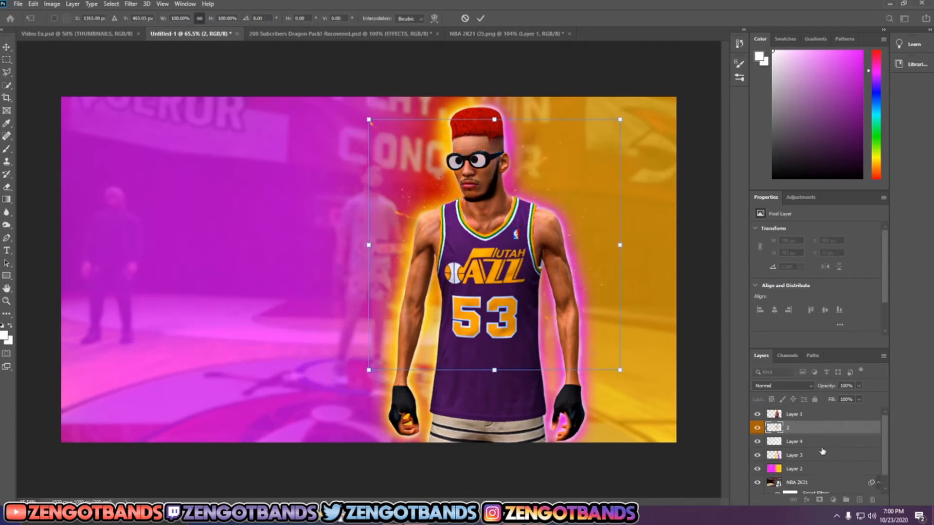
{"action": "key", "text": "Return"}
{"action": "left_click_drag", "start_coordinate": [796, 428], "coordinate": [803, 466]}
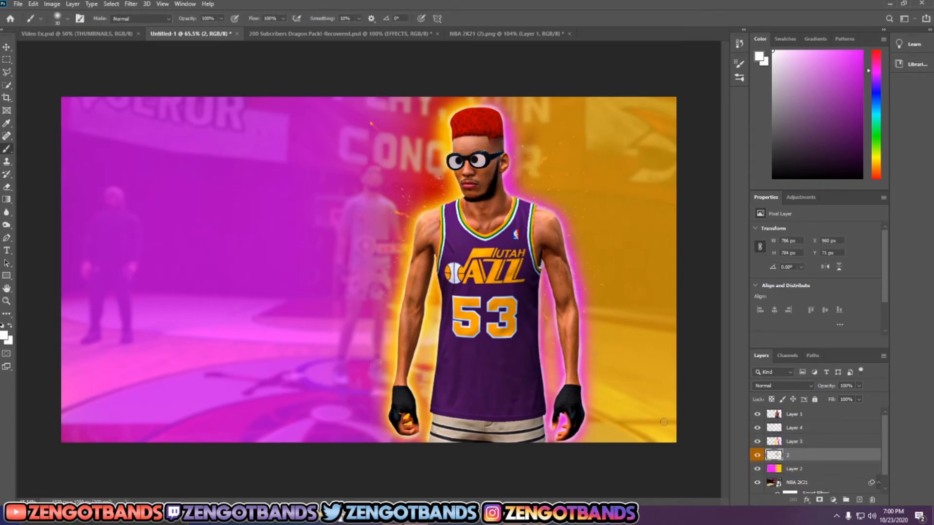
Step: Enlarge the explosion to about 149% and shift it slightly down so its sparks spread around the player
{"action": "key", "text": "ctrl+t"}
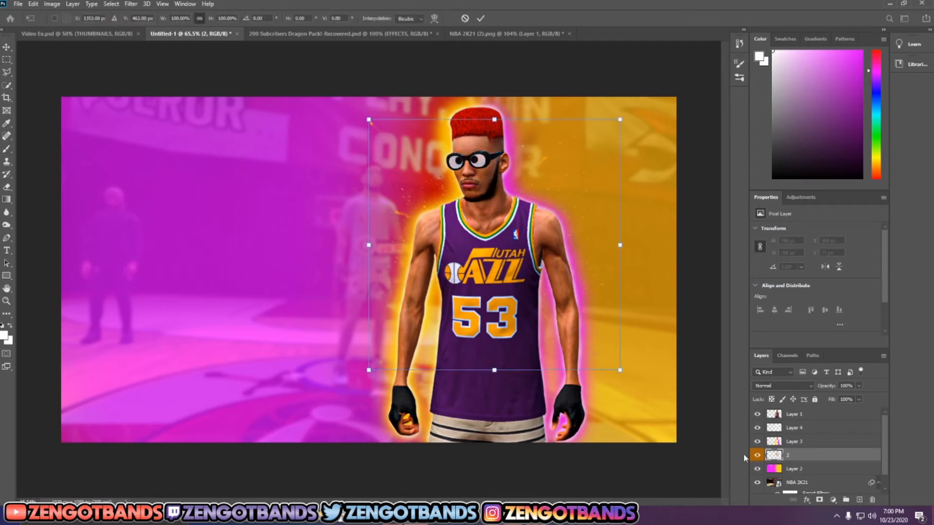
{"action": "left_click_drag", "start_coordinate": [620, 120], "coordinate": [686, 52]}
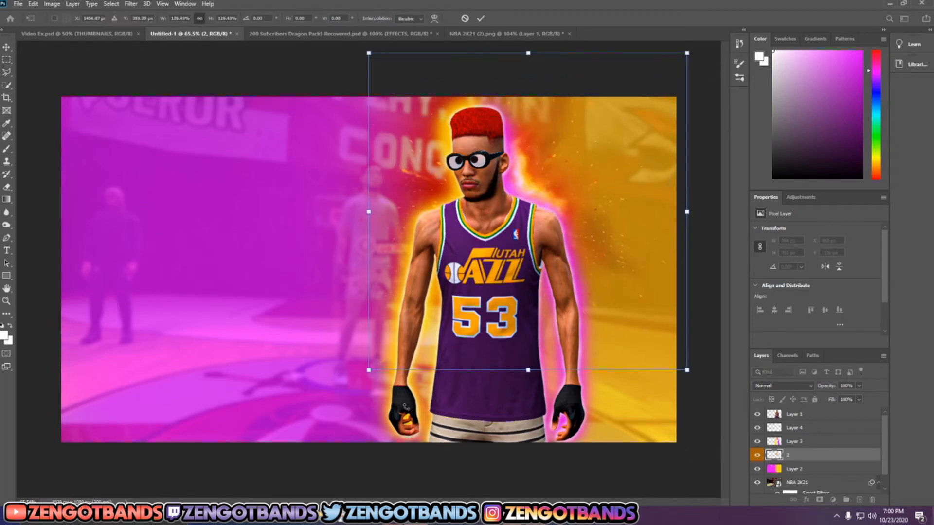
{"action": "left_click_drag", "start_coordinate": [369, 371], "coordinate": [310, 429]}
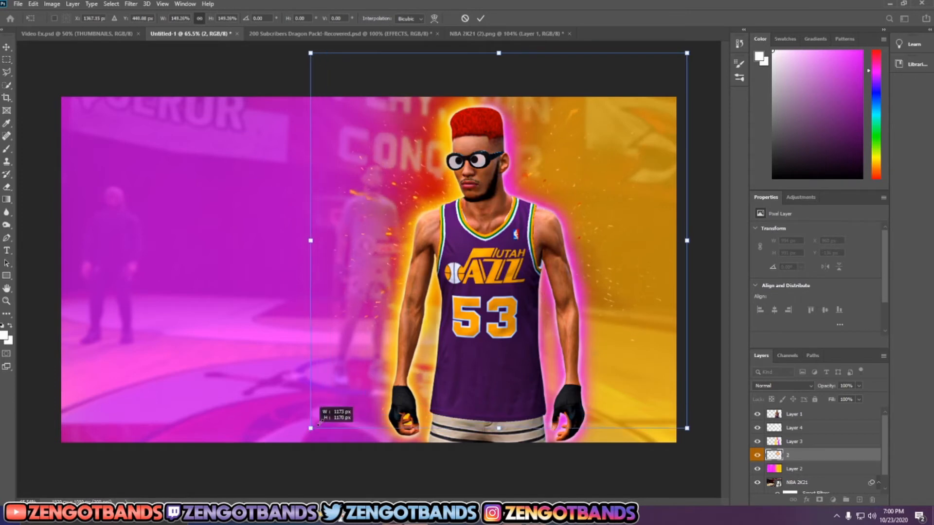
{"action": "left_click_drag", "start_coordinate": [437, 351], "coordinate": [441, 389]}
{"action": "left_click", "coordinate": [479, 19]}
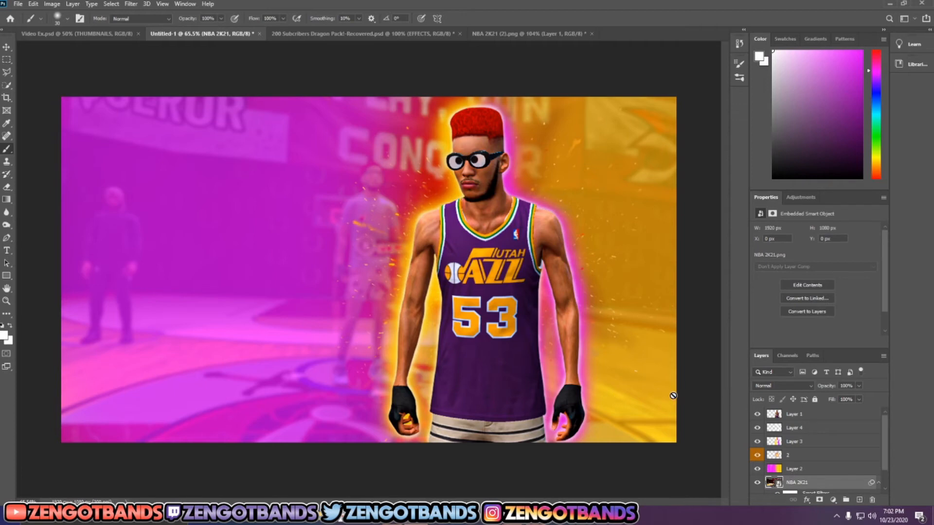
Step: Select Layer 1, Layer 4, Layer 3 and explosion layer 2 together and move them down about 72 px
{"action": "left_click", "coordinate": [807, 416]}
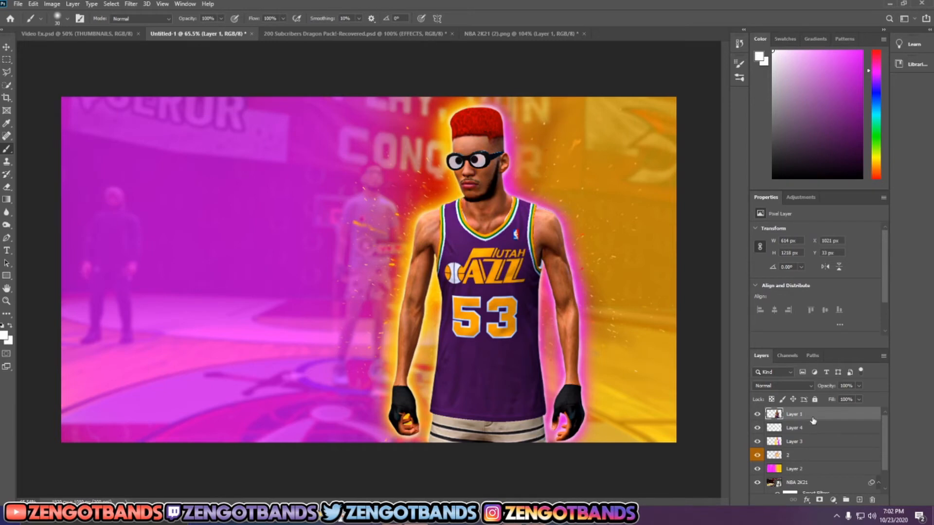
{"action": "left_click", "coordinate": [808, 460], "text": "shift"}
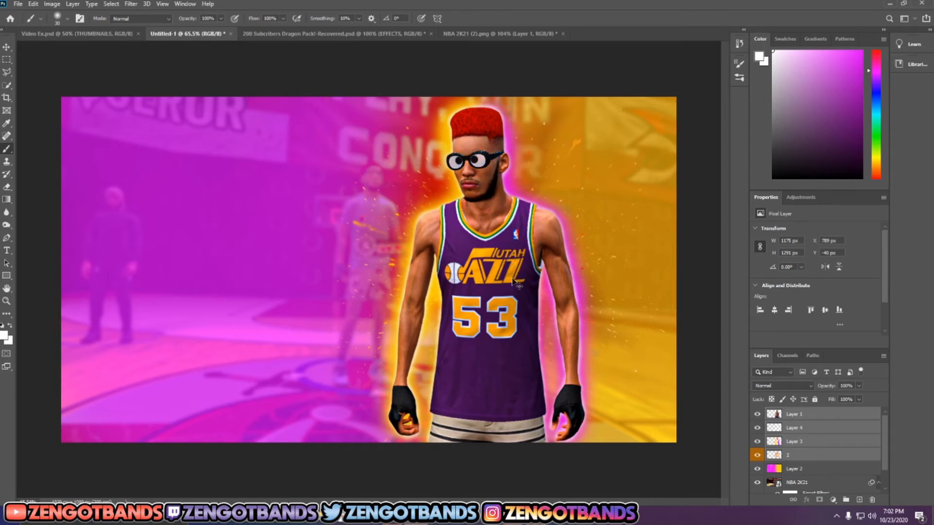
{"action": "key", "text": "ctrl+t"}
{"action": "left_click_drag", "start_coordinate": [504, 254], "coordinate": [502, 278]}
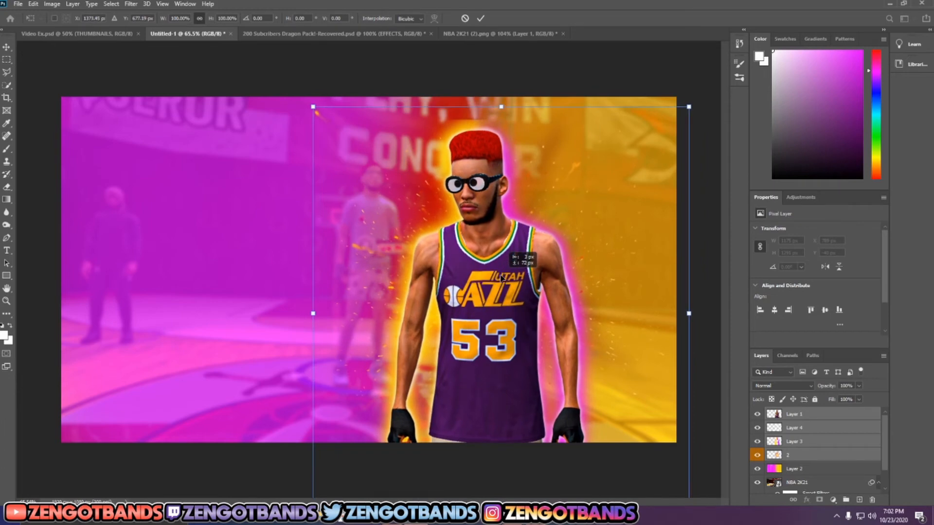
{"action": "left_click", "coordinate": [480, 18]}
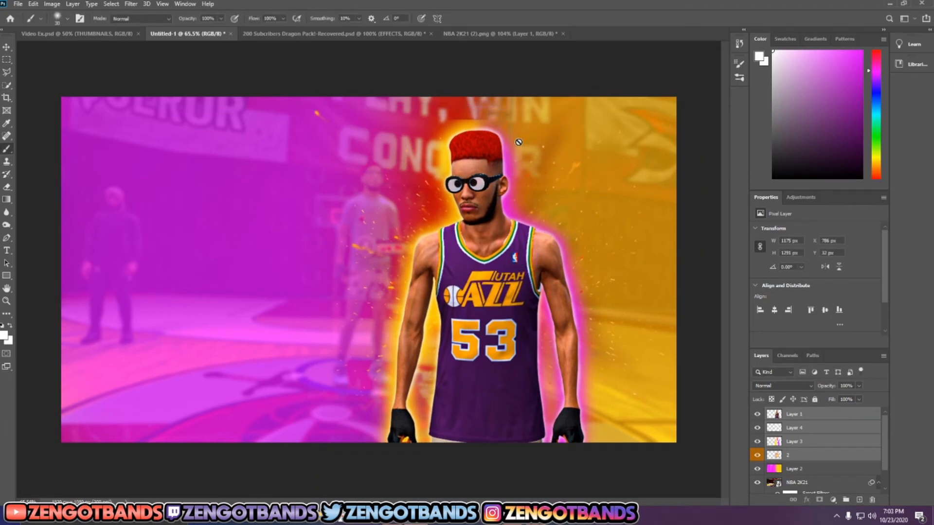
Step: Soften the hard upper edge of the glow above the player's hair on Layer 3 with the Blur tool
{"action": "scroll", "coordinate": [488, 125], "scroll_direction": "up", "scroll_amount": 6}
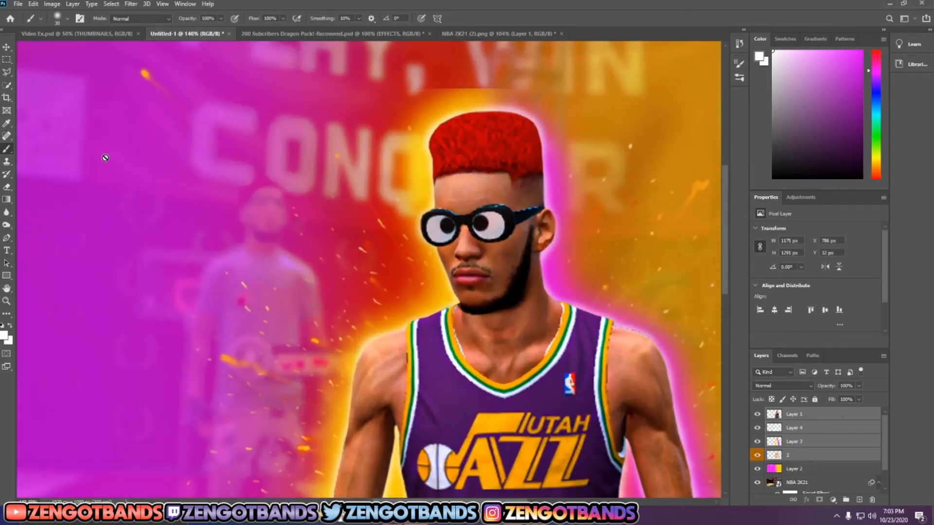
{"action": "left_click", "coordinate": [6, 215]}
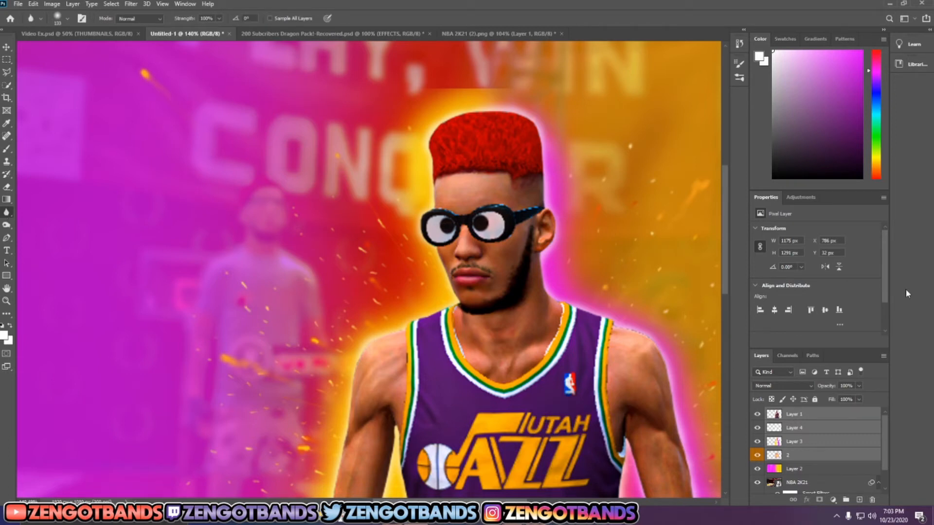
{"action": "left_click", "coordinate": [806, 410]}
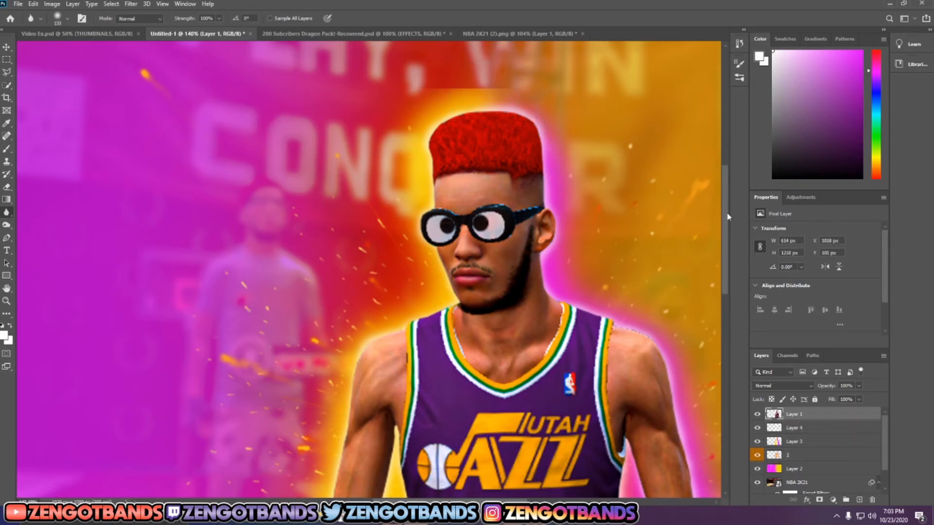
{"action": "left_click", "coordinate": [795, 442]}
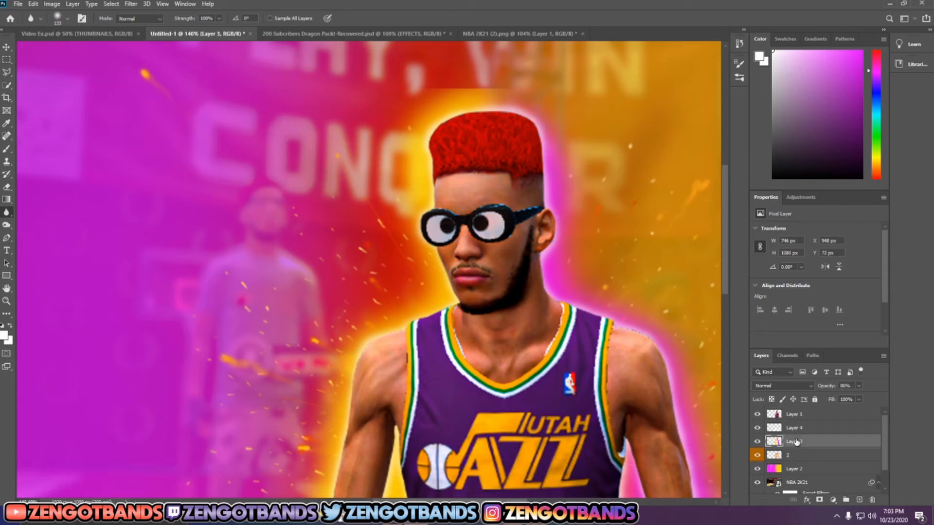
{"action": "mouse_move", "coordinate": [418, 64]}
{"action": "left_mouse_down"}
{"action": "mouse_move", "coordinate": [509, 76]}
{"action": "mouse_move", "coordinate": [439, 75]}
{"action": "mouse_move", "coordinate": [563, 82]}
{"action": "mouse_move", "coordinate": [416, 78]}
{"action": "mouse_move", "coordinate": [434, 87]}
{"action": "mouse_move", "coordinate": [490, 76]}
{"action": "left_mouse_up"}
{"action": "scroll", "coordinate": [640, 173], "scroll_direction": "down", "scroll_amount": 5}
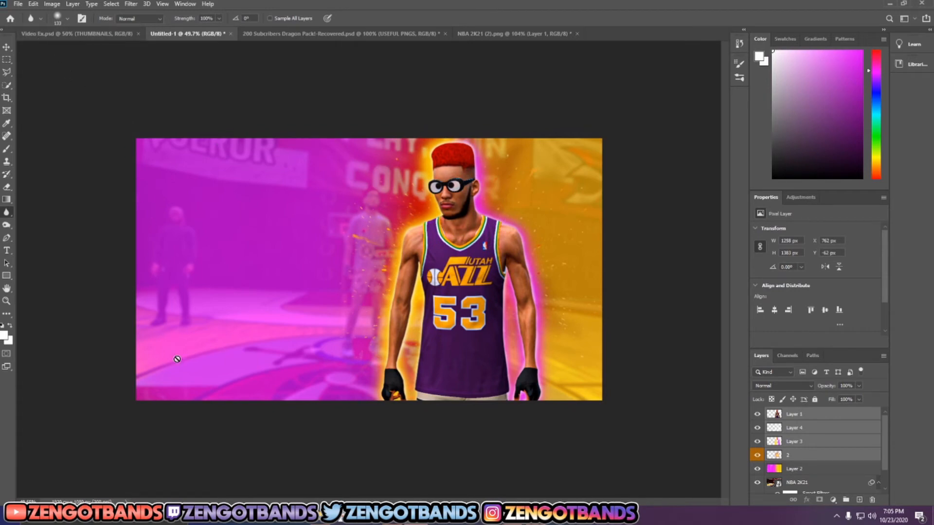
Step: Open the Thumbnail Pack file from the GFX Packs folder, leaving its missing fonts unresolved
{"action": "left_click", "coordinate": [18, 3]}
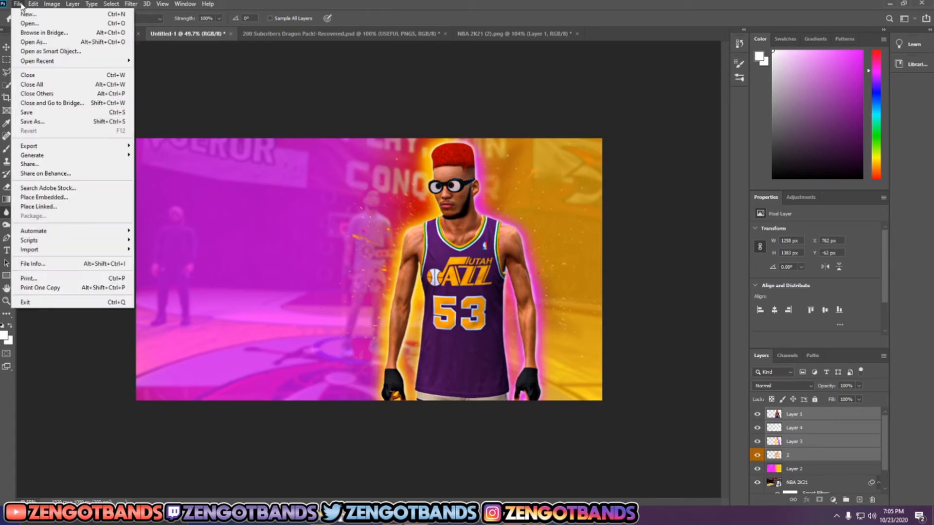
{"action": "left_click", "coordinate": [27, 25]}
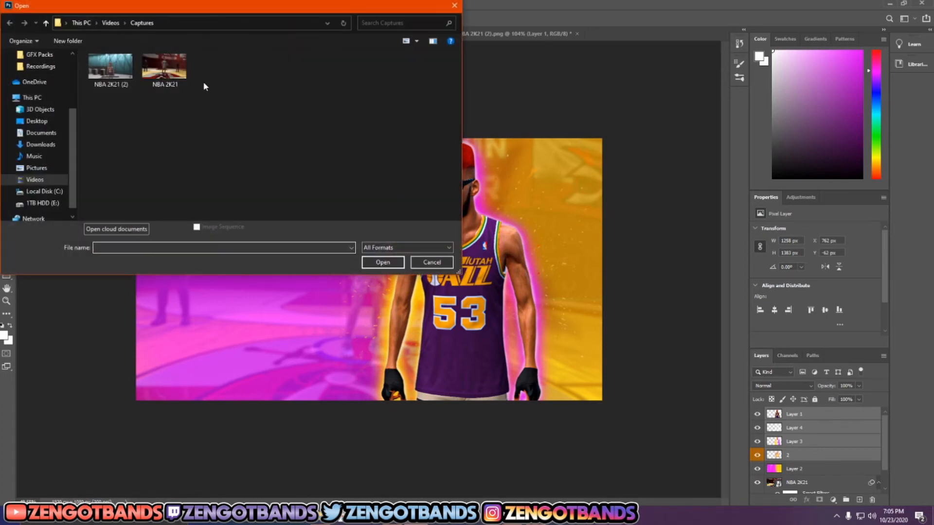
{"action": "scroll", "coordinate": [49, 107], "scroll_direction": "up", "scroll_amount": 2}
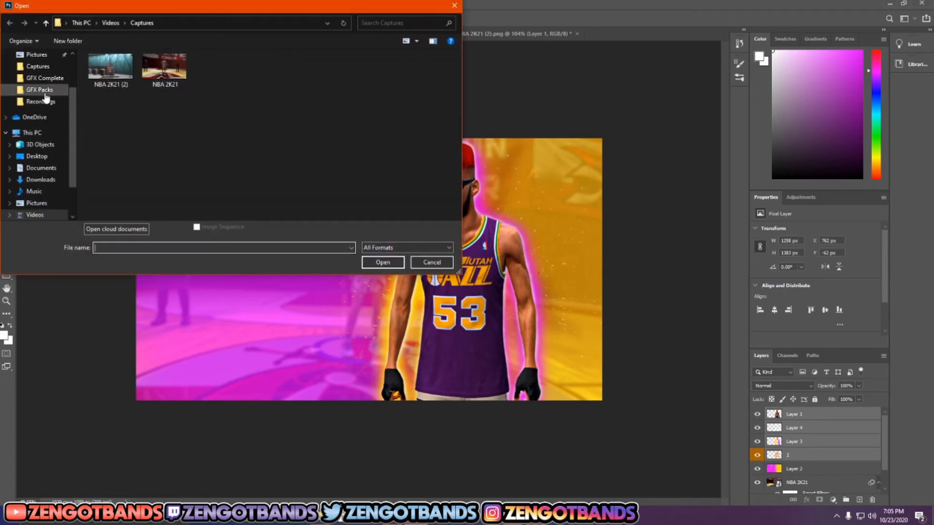
{"action": "left_click", "coordinate": [39, 90]}
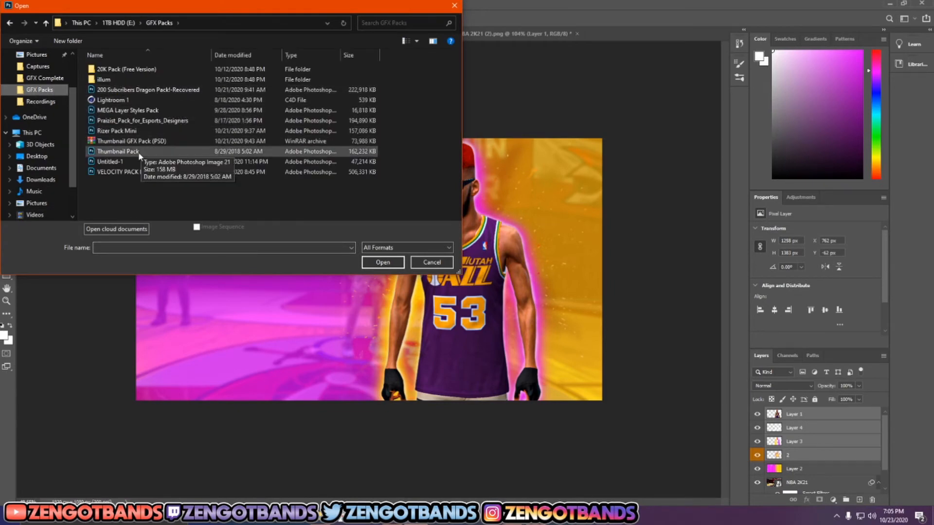
{"action": "left_click", "coordinate": [120, 151]}
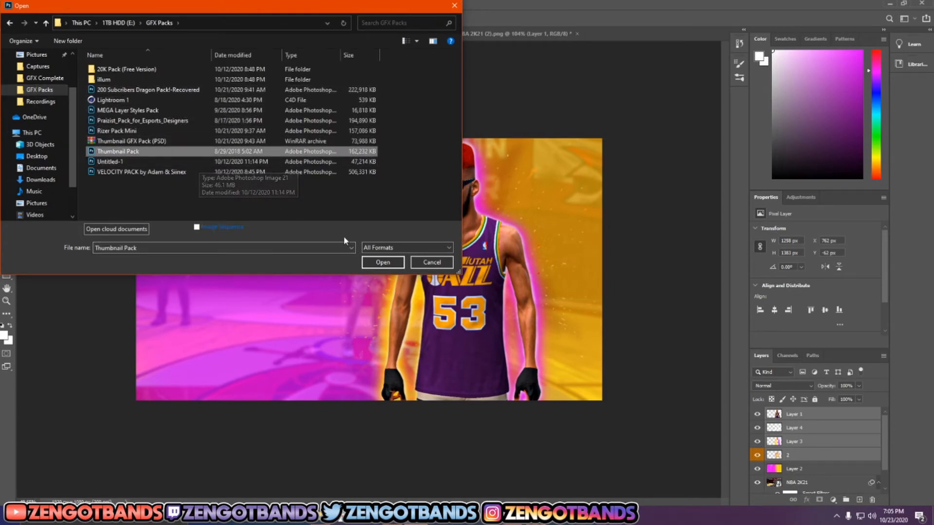
{"action": "left_click", "coordinate": [369, 261]}
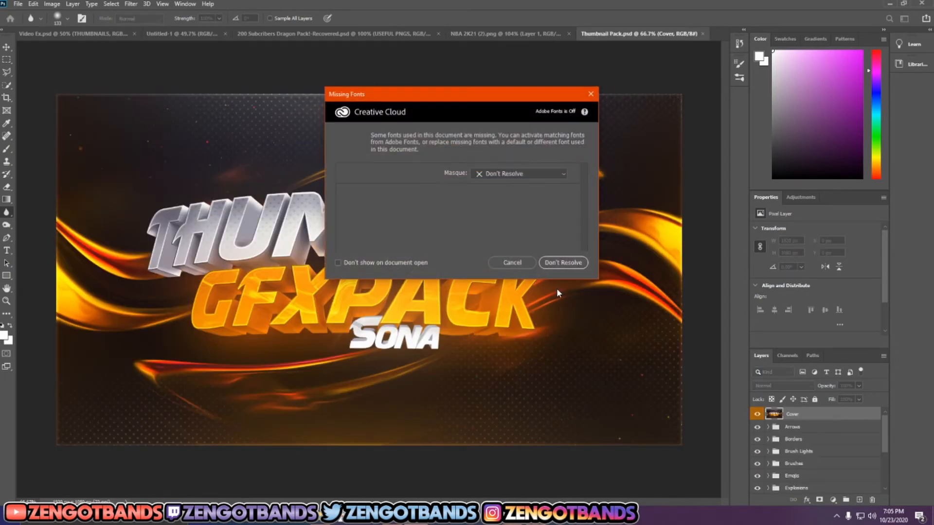
{"action": "left_click", "coordinate": [563, 263]}
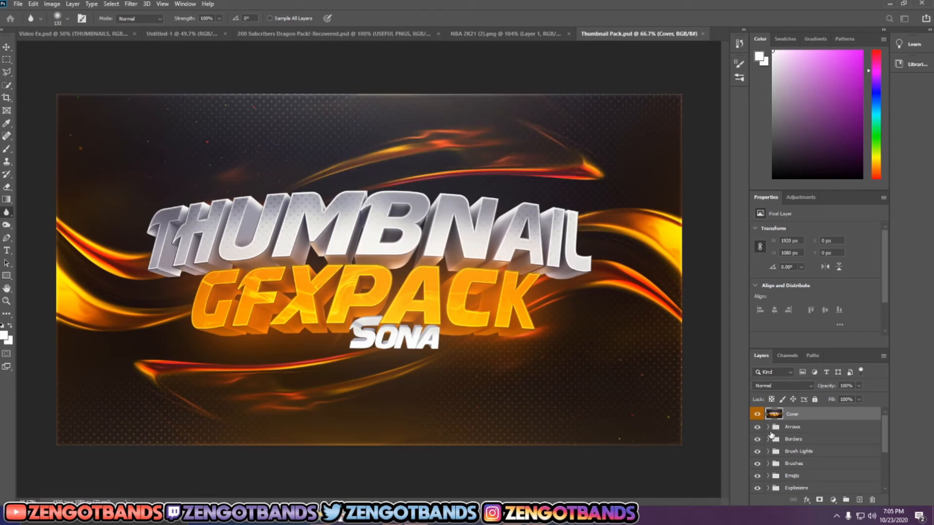
Step: Hide the pack's Cover layer and copy the yellow border from the Borders group into the Untitled-1 thumbnail document
{"action": "left_click", "coordinate": [757, 414]}
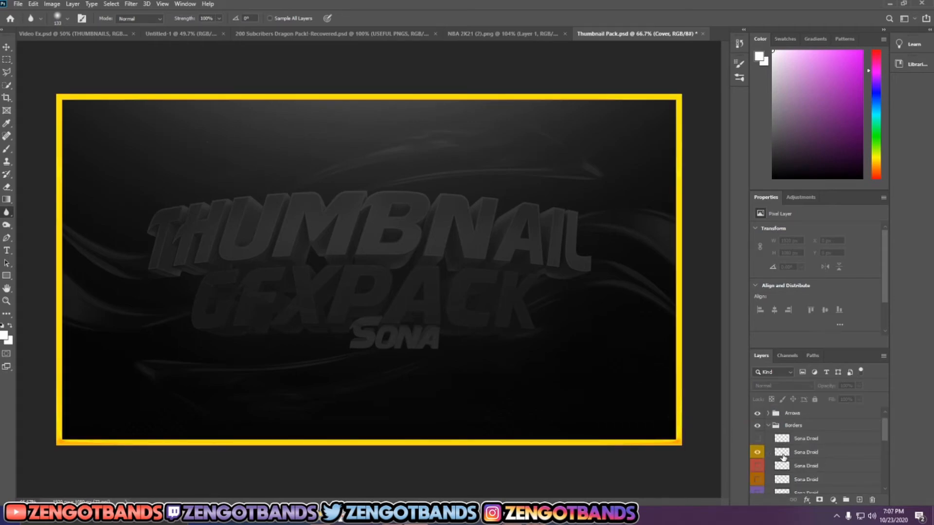
{"action": "left_click_drag", "start_coordinate": [784, 455], "coordinate": [298, 264]}
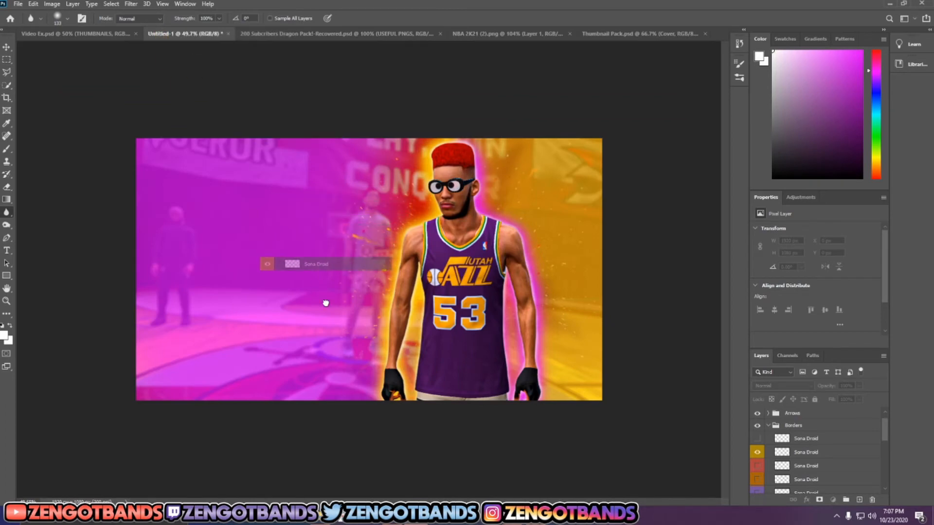
{"action": "mouse_move", "coordinate": [326, 303]}
{"action": "left_mouse_down"}
{"action": "mouse_move", "coordinate": [368, 397]}
{"action": "mouse_move", "coordinate": [351, 392]}
{"action": "mouse_move", "coordinate": [355, 342]}
{"action": "mouse_move", "coordinate": [323, 296]}
{"action": "left_mouse_up"}
{"action": "left_click_drag", "start_coordinate": [323, 293], "coordinate": [324, 293]}
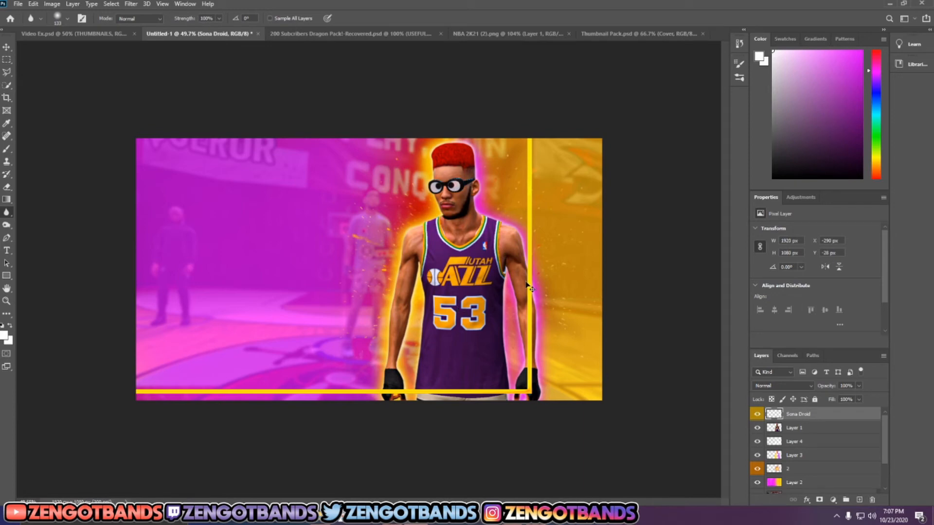
Step: Align the yellow border with the canvas edges and place its layer directly beneath the player's Layer 1
{"action": "key", "text": "ctrl+t"}
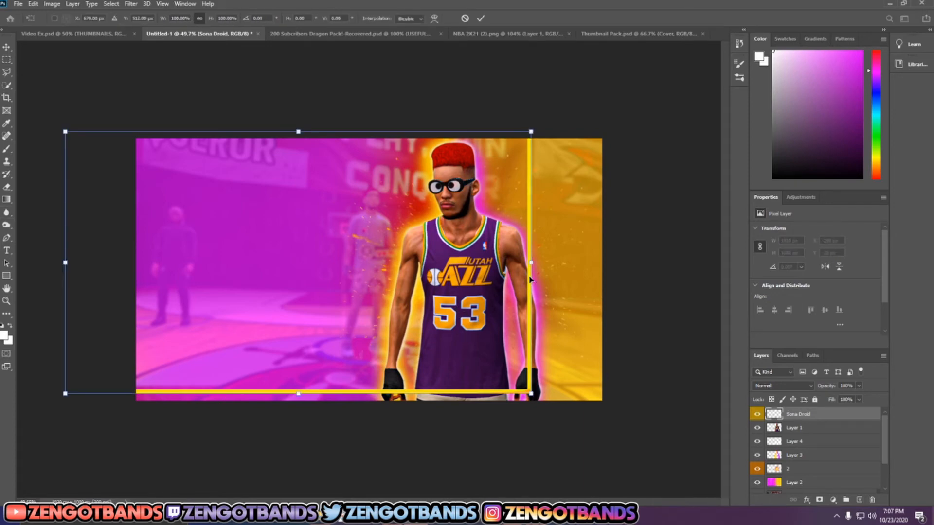
{"action": "left_click_drag", "start_coordinate": [531, 280], "coordinate": [600, 286]}
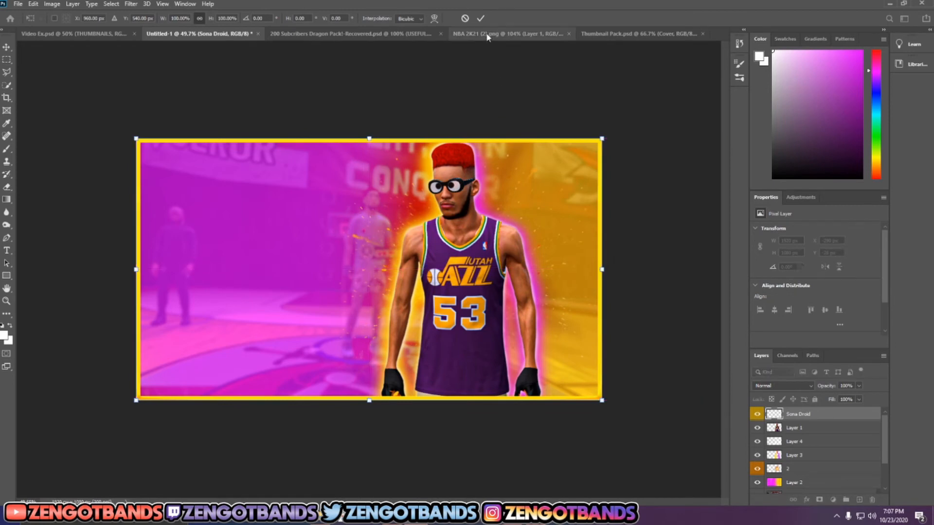
{"action": "left_click", "coordinate": [480, 19]}
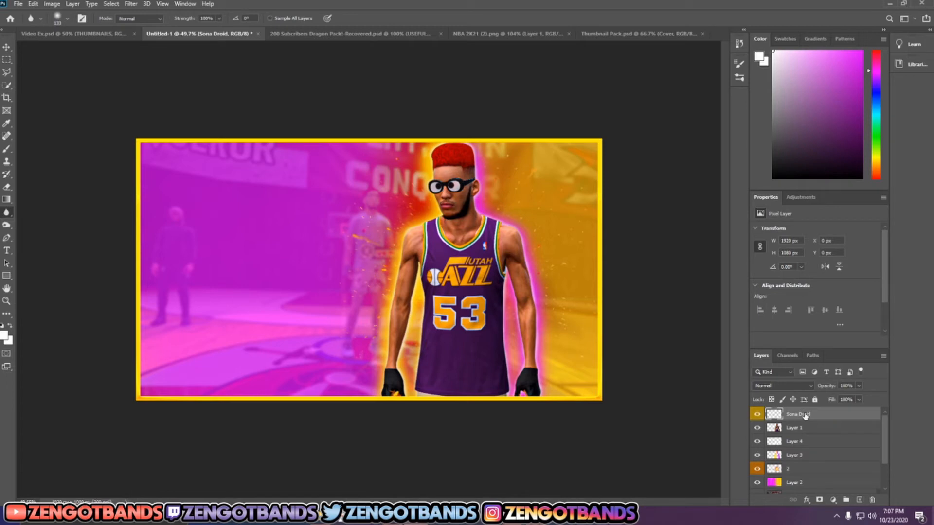
{"action": "left_click_drag", "start_coordinate": [805, 415], "coordinate": [807, 439]}
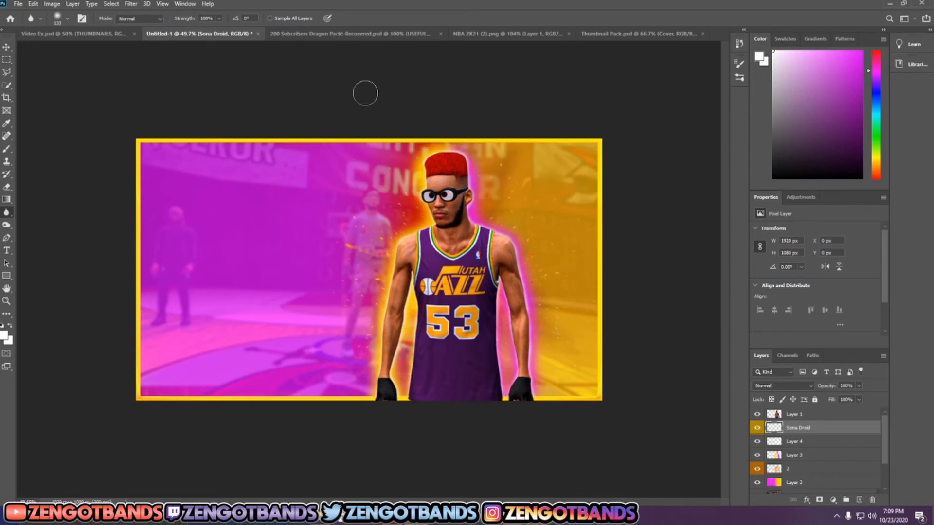
Step: Copy the NBA 2K21 LOGO layer from the NBA 2K21 group of the 200 Subcribers Dragon Pack document into the Untitled-1 thumbnail
{"action": "left_click", "coordinate": [374, 35]}
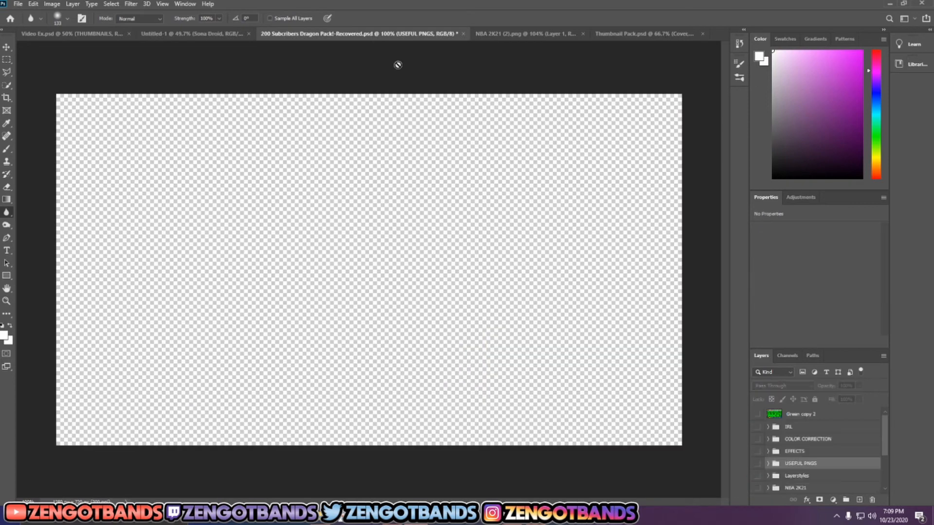
{"action": "scroll", "coordinate": [795, 463], "scroll_direction": "down", "scroll_amount": 2}
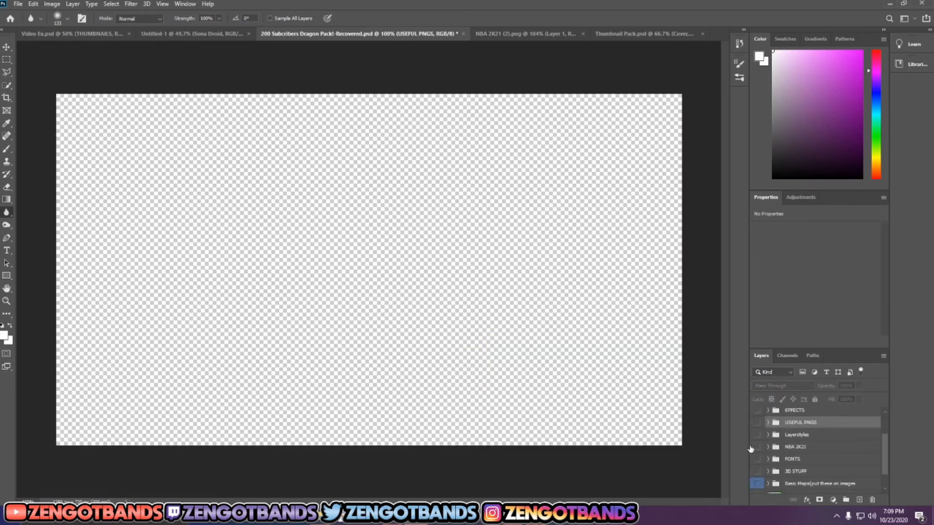
{"action": "left_click", "coordinate": [757, 447]}
{"action": "left_click", "coordinate": [769, 447]}
{"action": "scroll", "coordinate": [769, 449], "scroll_direction": "down", "scroll_amount": 3}
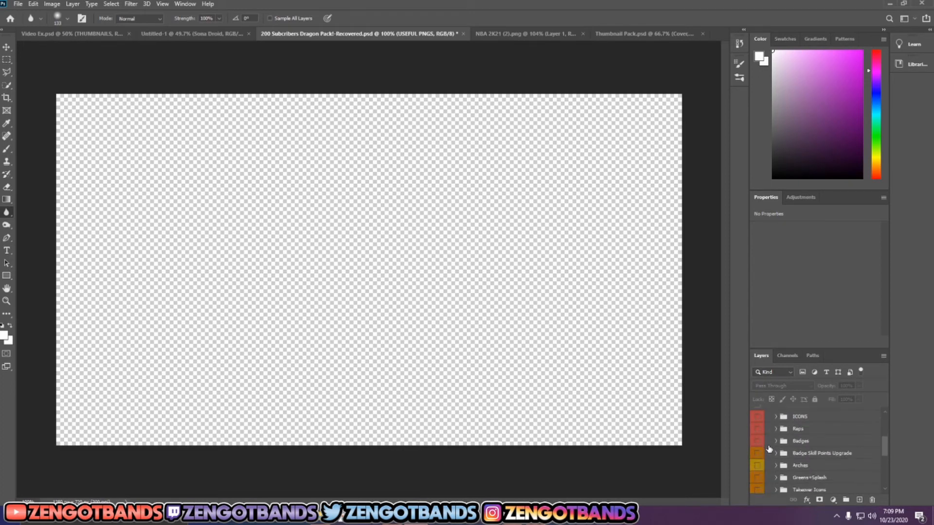
{"action": "scroll", "coordinate": [768, 441], "scroll_direction": "down", "scroll_amount": 3}
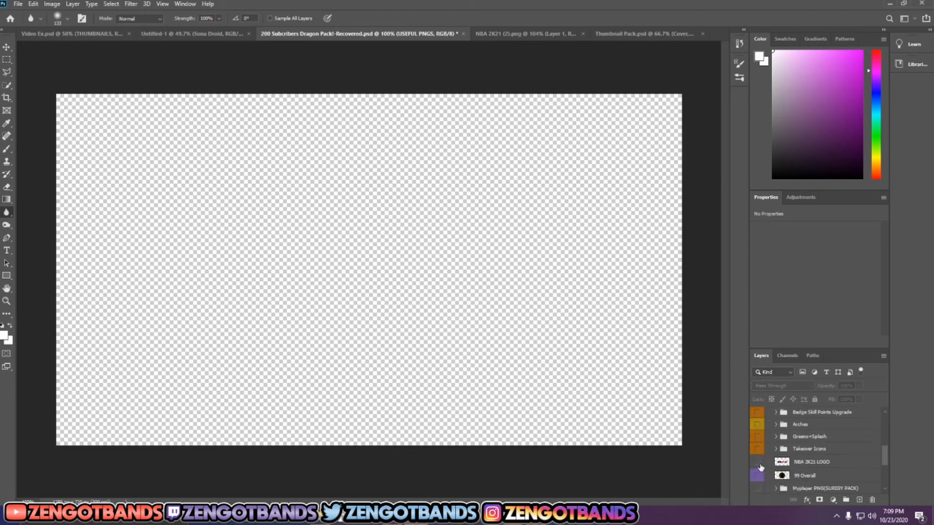
{"action": "left_click", "coordinate": [758, 463]}
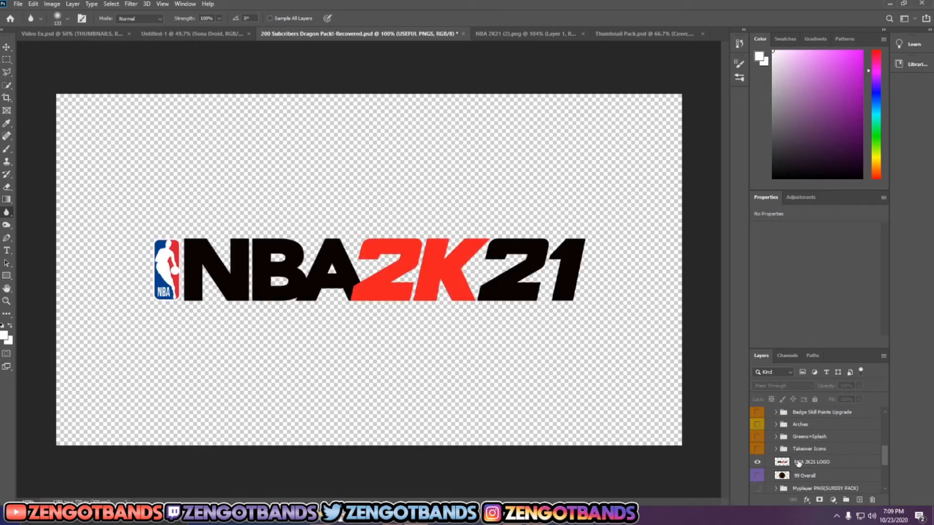
{"action": "left_click_drag", "start_coordinate": [798, 464], "coordinate": [341, 326]}
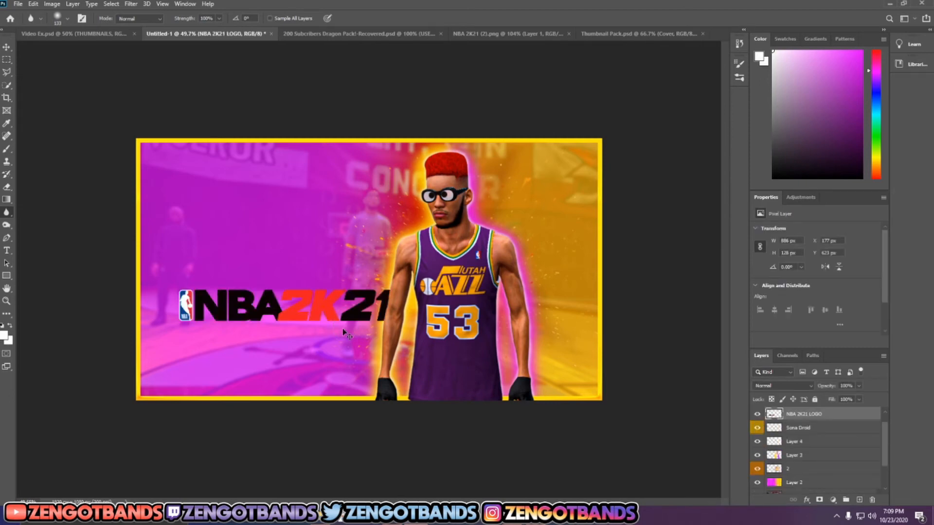
Step: Scale the NBA 2K21 logo down to about 54% and place it in the lower-left corner of the thumbnail, inside the border
{"action": "key", "text": "ctrl+t"}
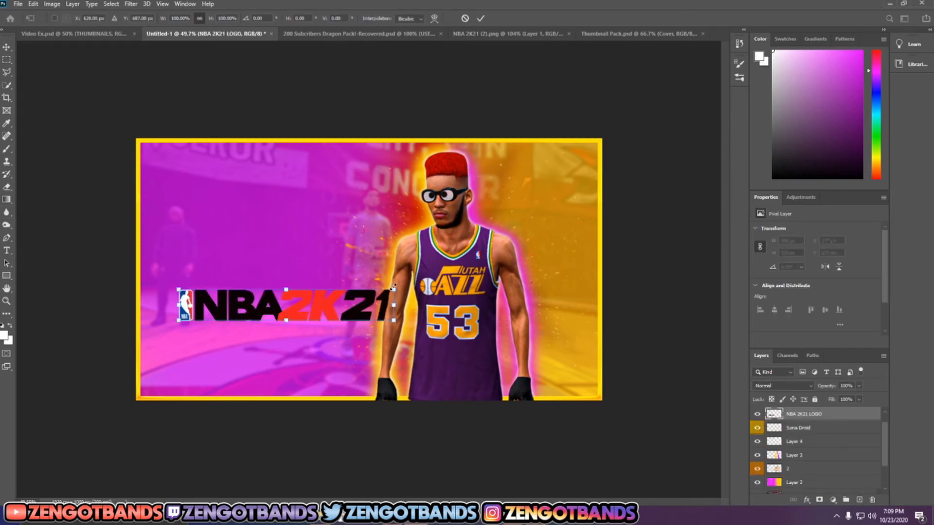
{"action": "left_click_drag", "start_coordinate": [393, 286], "coordinate": [222, 390]}
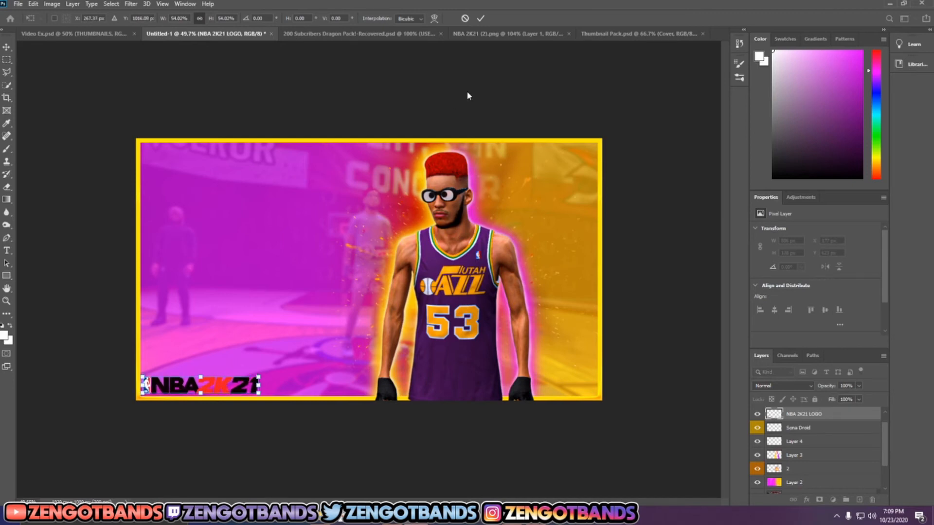
{"action": "left_click", "coordinate": [478, 19]}
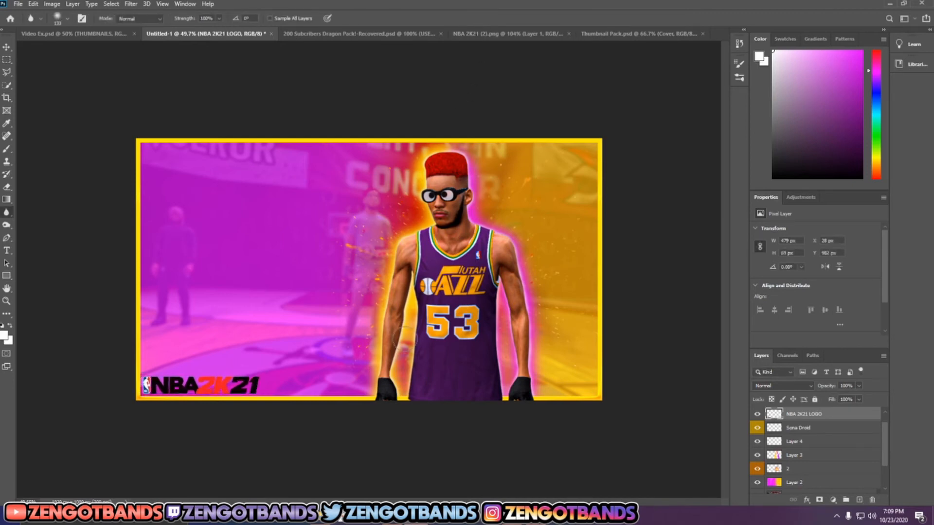
Step: Add a Stroke layer style to the NBA 2K21 logo, positioned Outside with a size of 4 px
{"action": "right_click", "coordinate": [803, 415]}
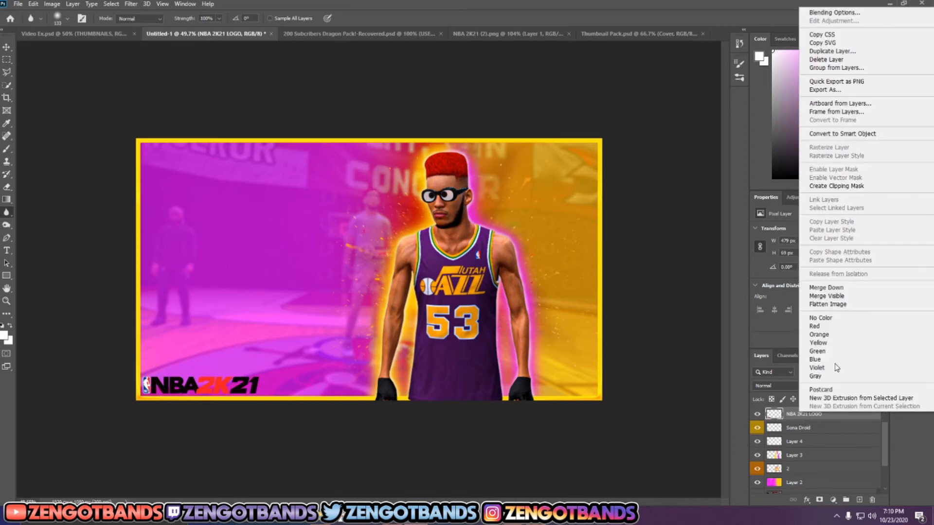
{"action": "left_click", "coordinate": [850, 14]}
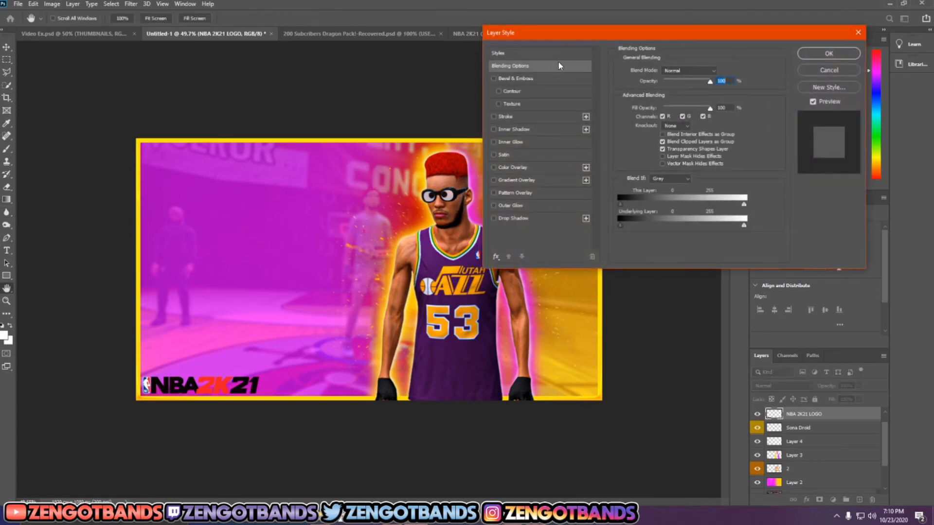
{"action": "left_click", "coordinate": [494, 117]}
{"action": "left_click", "coordinate": [505, 116]}
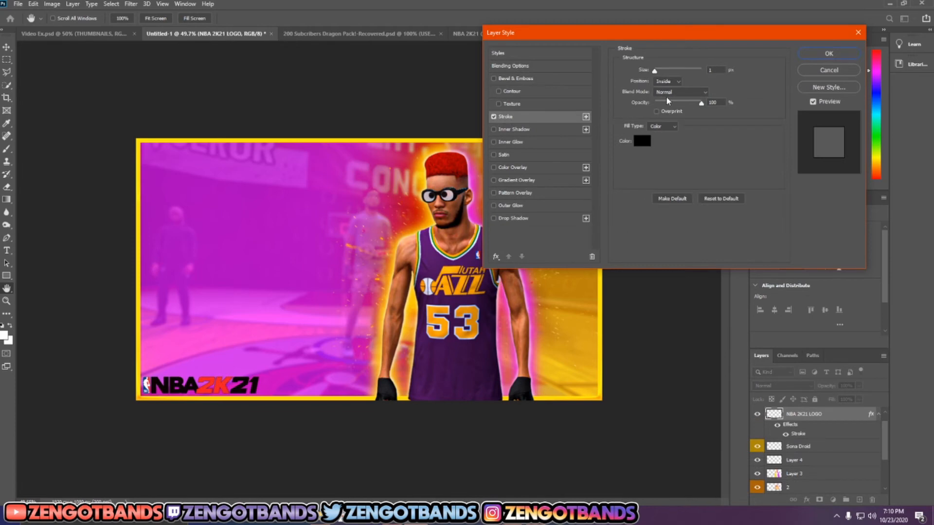
{"action": "left_click", "coordinate": [667, 82]}
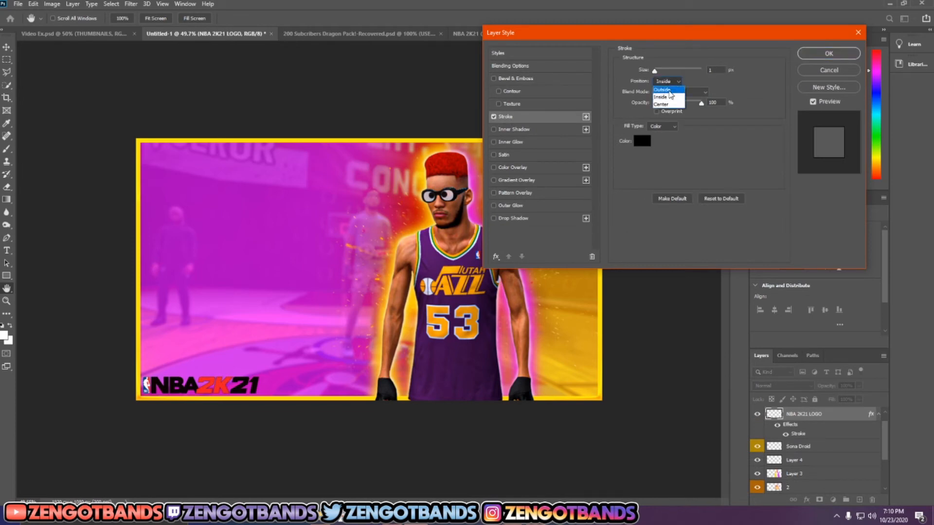
{"action": "left_click", "coordinate": [666, 90]}
{"action": "left_click_drag", "start_coordinate": [654, 71], "coordinate": [656, 71]}
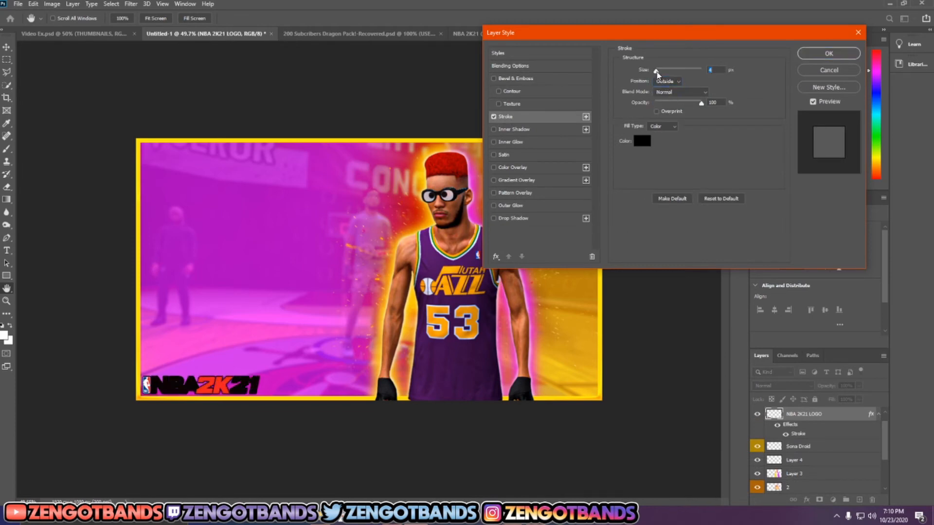
{"action": "left_click", "coordinate": [641, 141]}
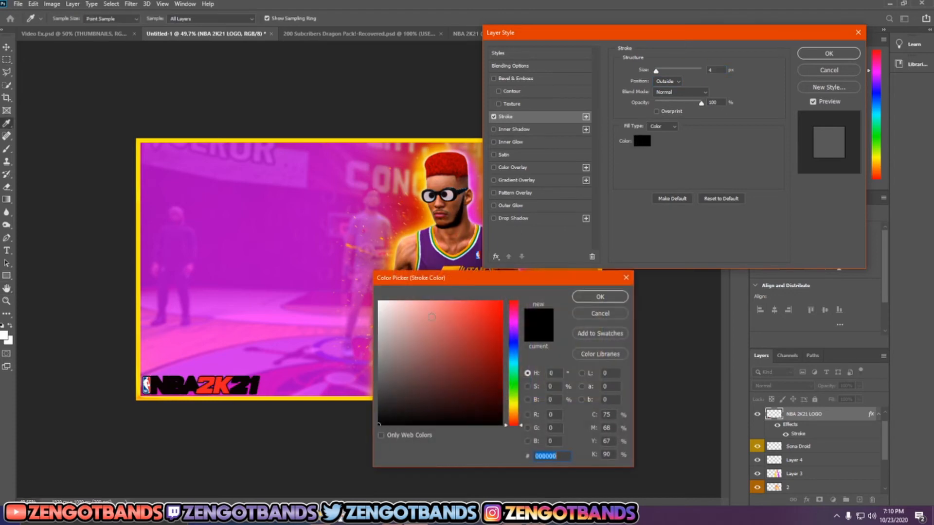
{"action": "type", "text": "ffffff"}
{"action": "left_click", "coordinate": [579, 313]}
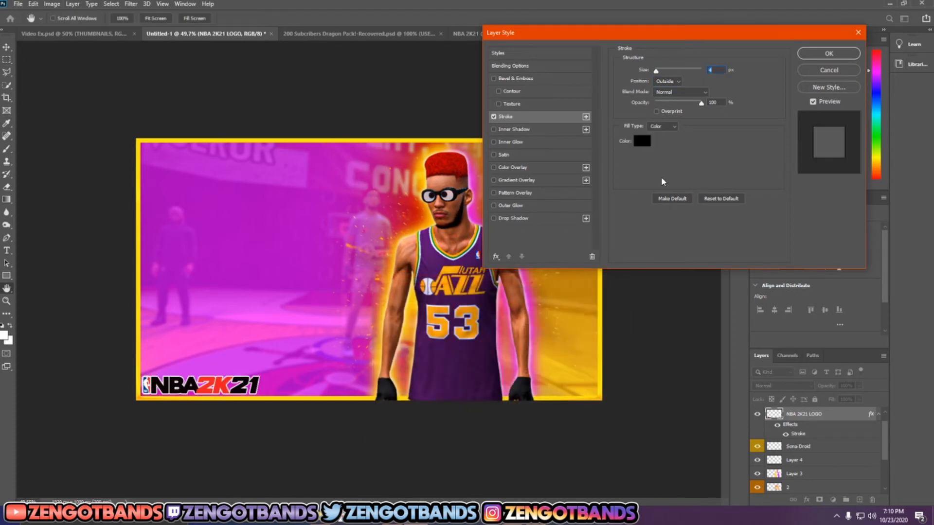
Step: Change the logo's stroke fill type to Gradient and set the gradient's black colour stop to dark gray 585858
{"action": "left_click", "coordinate": [666, 126]}
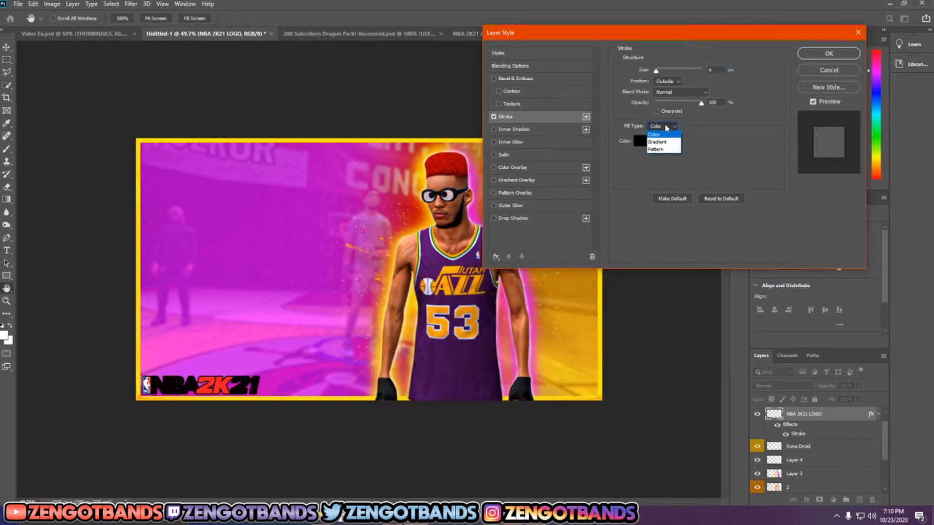
{"action": "left_click", "coordinate": [665, 142]}
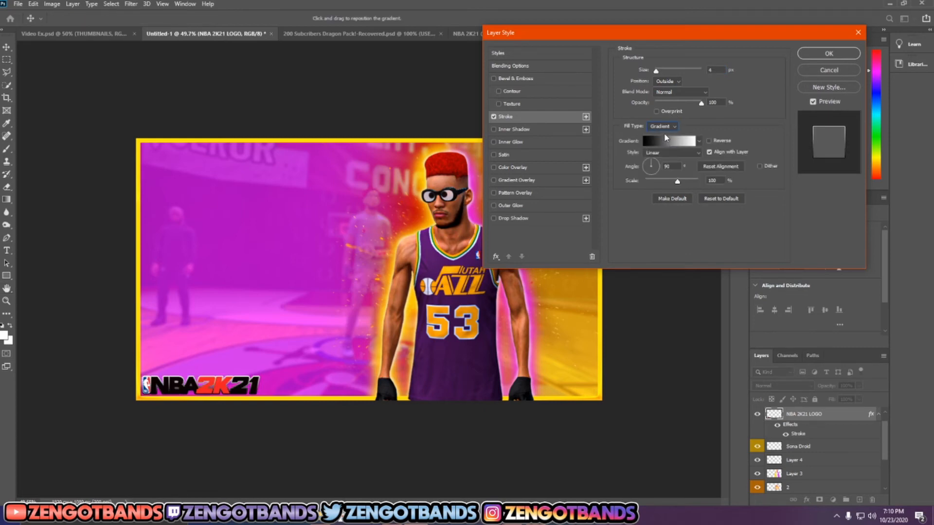
{"action": "left_click", "coordinate": [664, 142]}
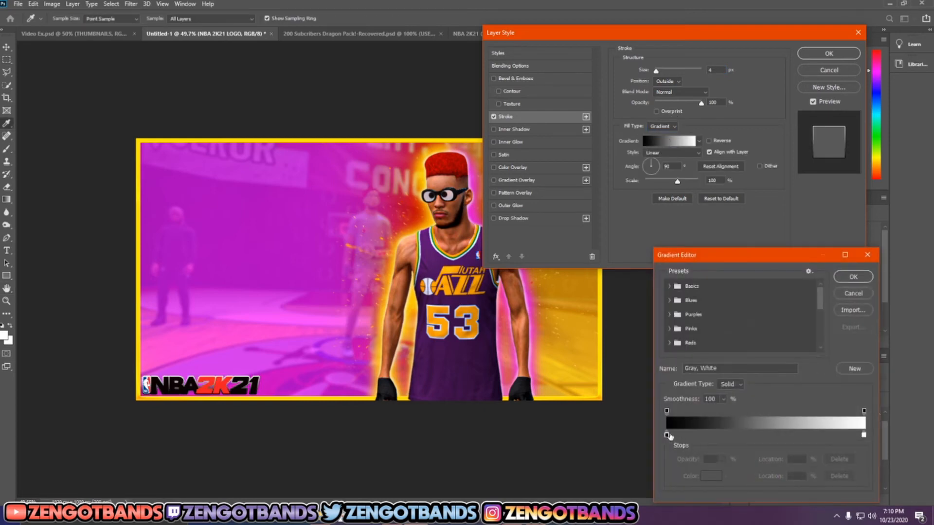
{"action": "double_click", "coordinate": [667, 434]}
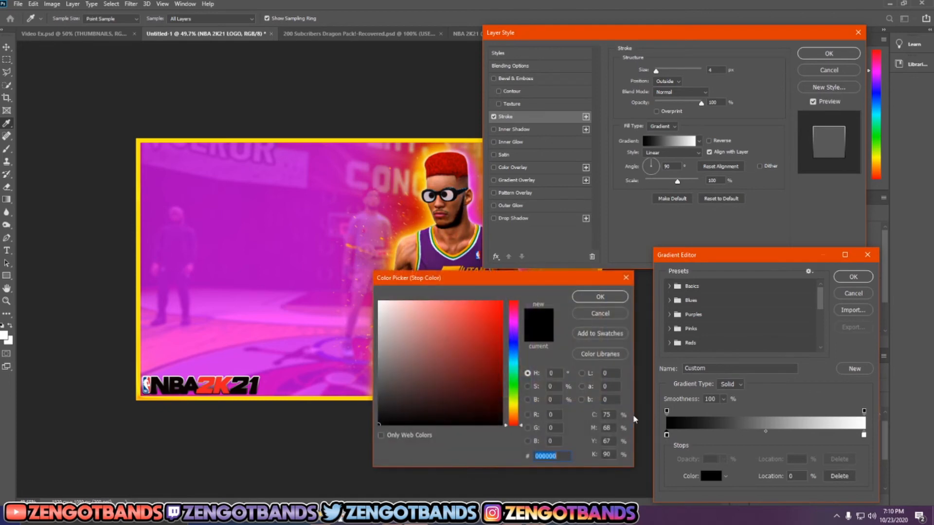
{"action": "mouse_move", "coordinate": [465, 380]}
{"action": "left_mouse_down"}
{"action": "mouse_move", "coordinate": [389, 390]}
{"action": "mouse_move", "coordinate": [363, 382]}
{"action": "left_mouse_up"}
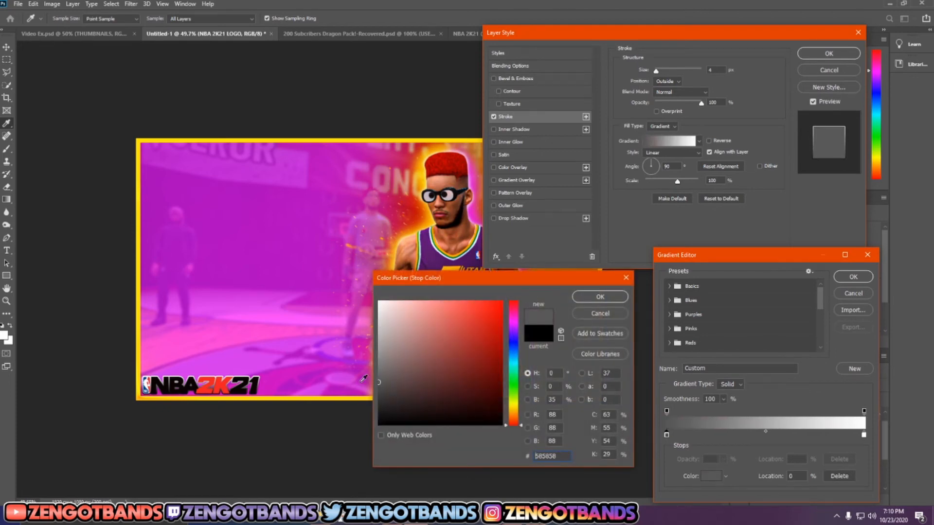
{"action": "left_click", "coordinate": [599, 297]}
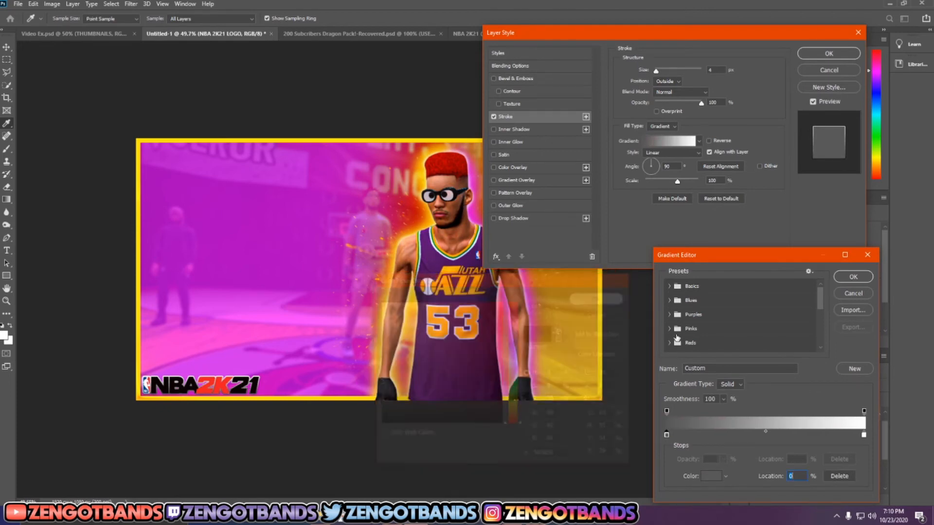
Step: Move the gradient's white stop to 93%, increase the logo's stroke size to 6 px and apply the layer style
{"action": "left_click", "coordinate": [855, 434]}
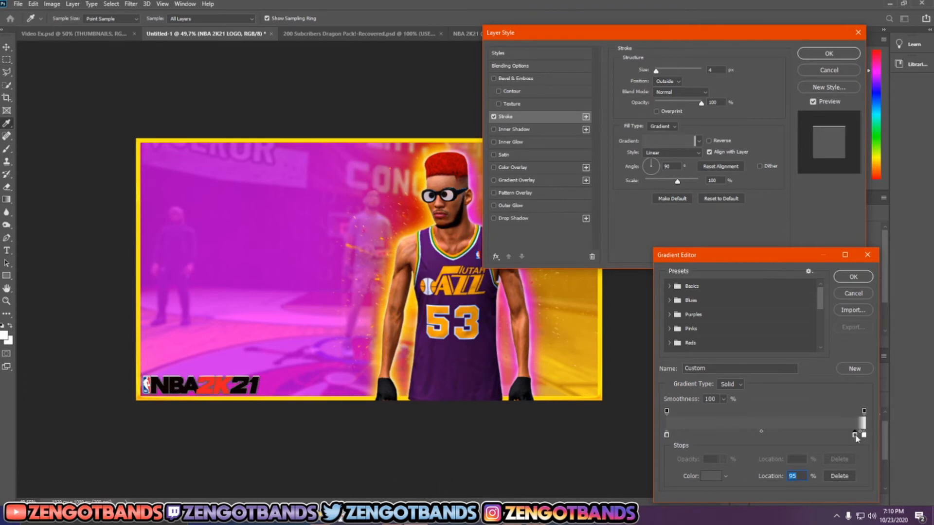
{"action": "left_click", "coordinate": [845, 476]}
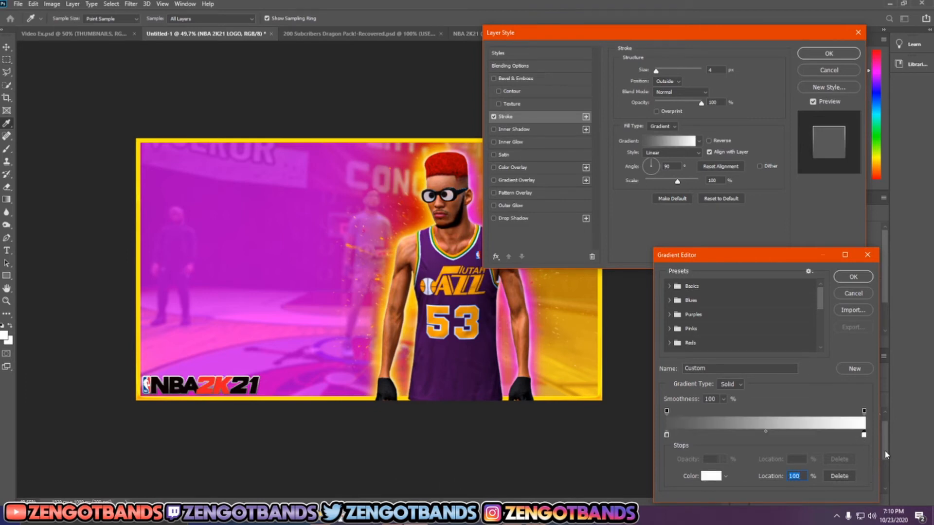
{"action": "left_click_drag", "start_coordinate": [865, 434], "coordinate": [850, 437]}
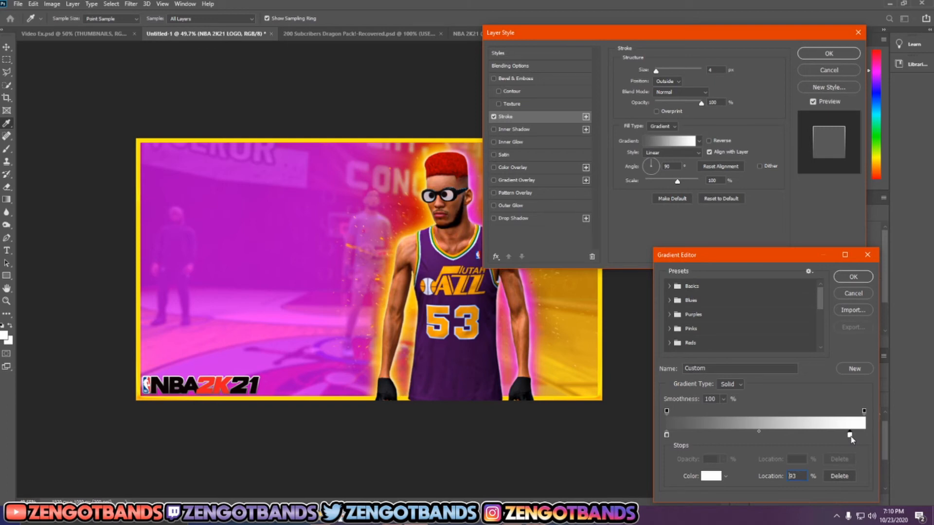
{"action": "left_click", "coordinate": [854, 277]}
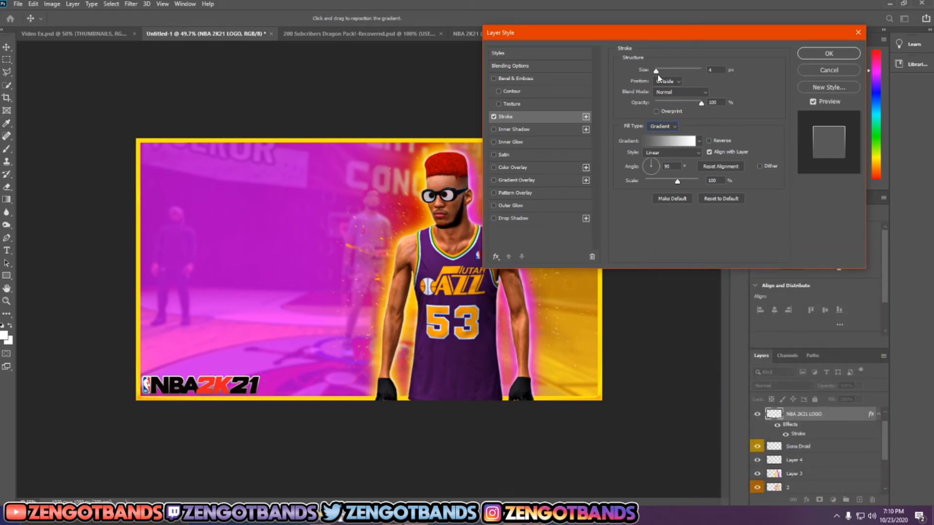
{"action": "left_click_drag", "start_coordinate": [656, 72], "coordinate": [658, 71]}
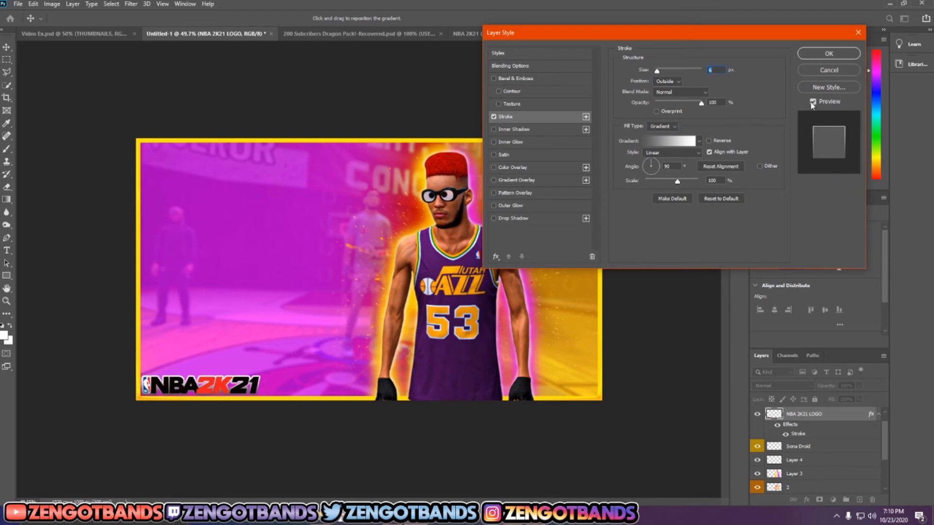
{"action": "left_click", "coordinate": [827, 54]}
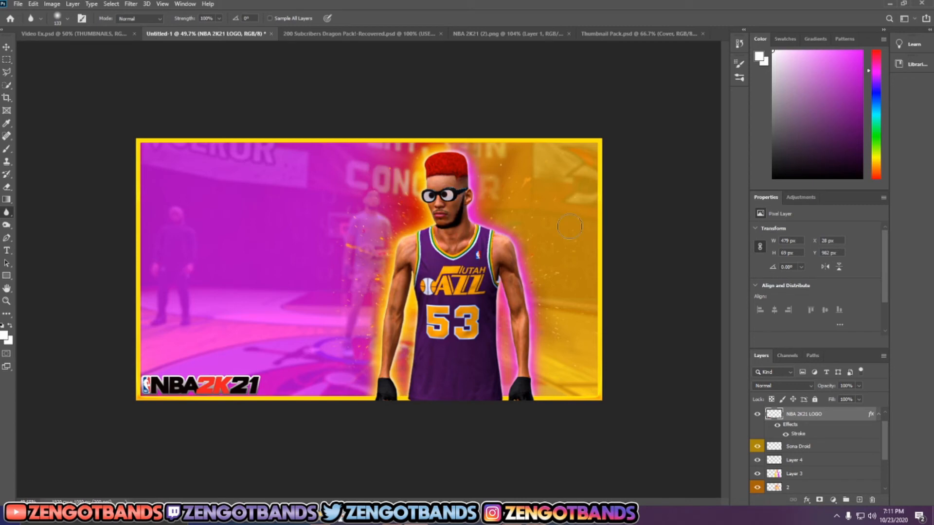
Step: Add the title text YOU HAVE MADE A over the magenta area and rotate it to about -7.67°
{"action": "key", "text": "t"}
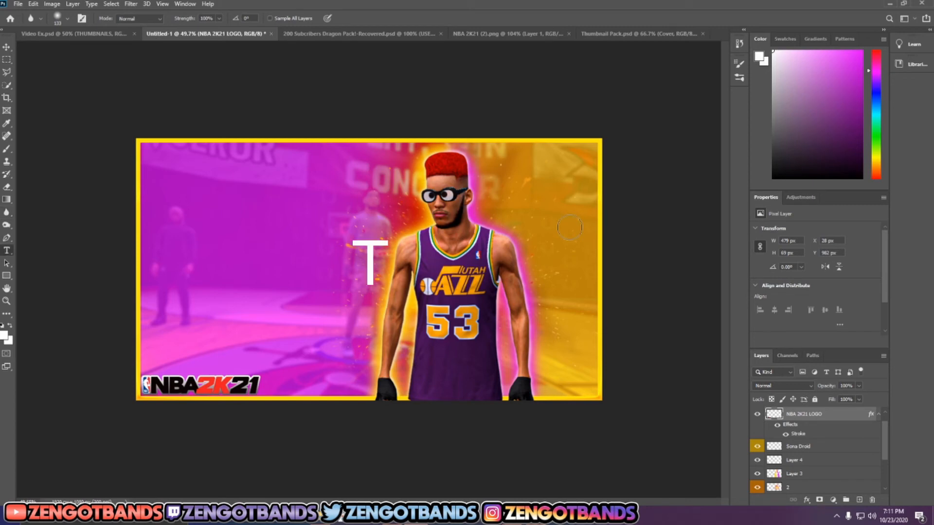
{"action": "left_click", "coordinate": [158, 205]}
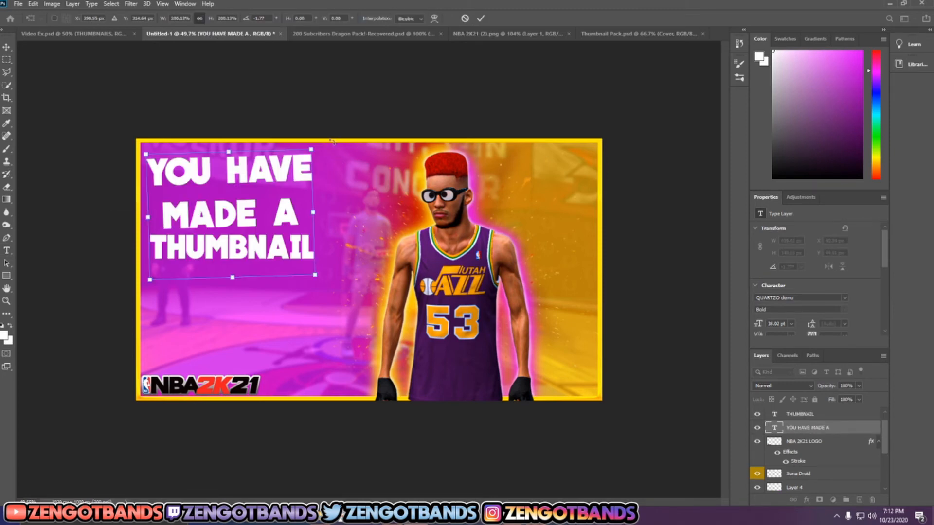
{"action": "left_click_drag", "start_coordinate": [331, 141], "coordinate": [330, 121]}
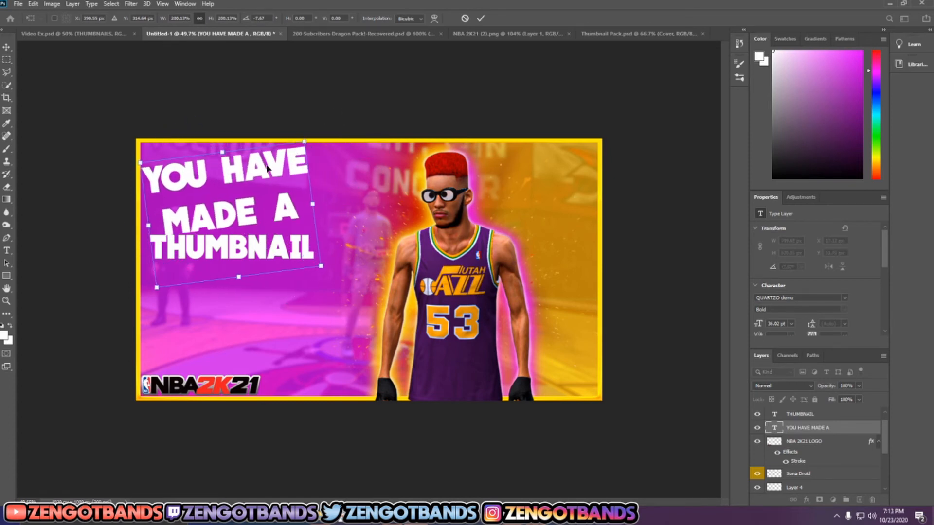
{"action": "mouse_move", "coordinate": [267, 167]}
{"action": "left_mouse_down"}
{"action": "mouse_move", "coordinate": [261, 180]}
{"action": "mouse_move", "coordinate": [270, 174]}
{"action": "left_mouse_up"}
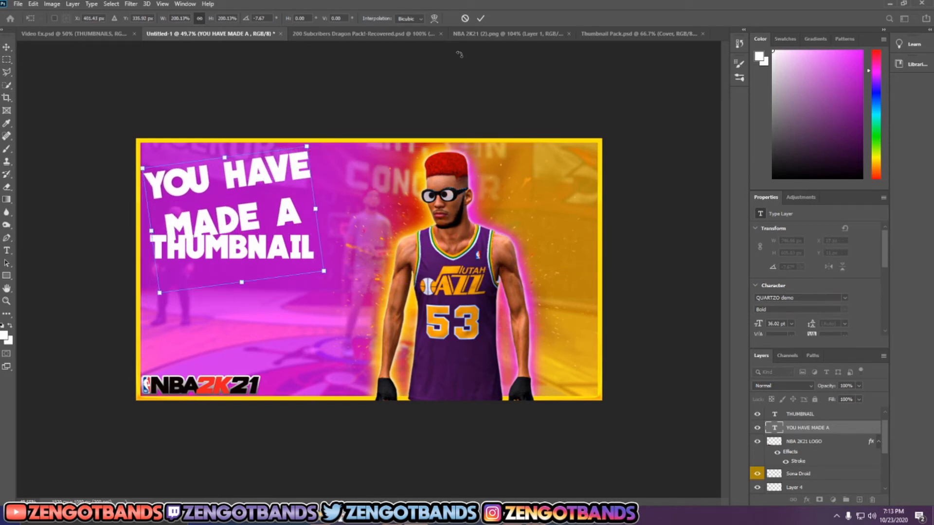
{"action": "left_click", "coordinate": [480, 18]}
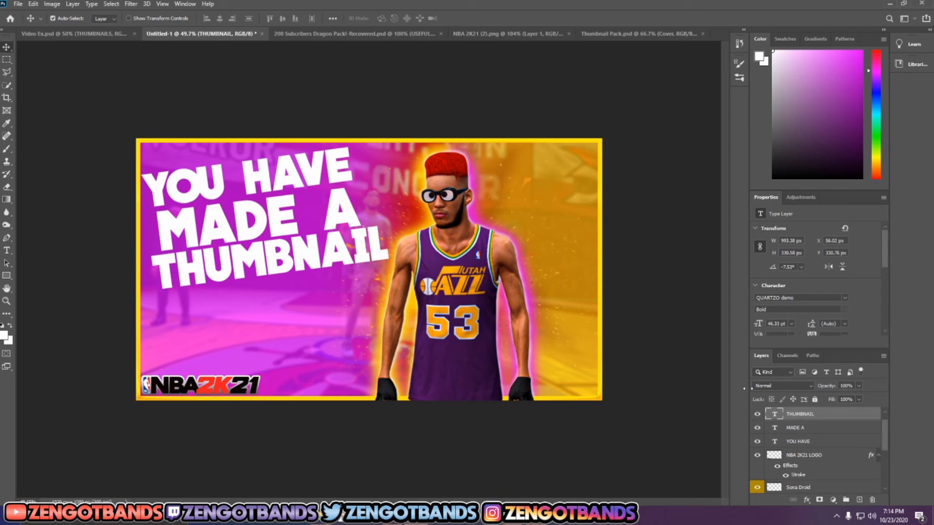
Step: Apply the light silver gradient style preset to the YOU HAVE text layer
{"action": "scroll", "coordinate": [810, 429], "scroll_direction": "up", "scroll_amount": 1}
{"action": "mouse_move", "coordinate": [809, 429]}
{"action": "left_mouse_down"}
{"action": "mouse_move", "coordinate": [808, 412]}
{"action": "mouse_move", "coordinate": [805, 437]}
{"action": "left_mouse_up"}
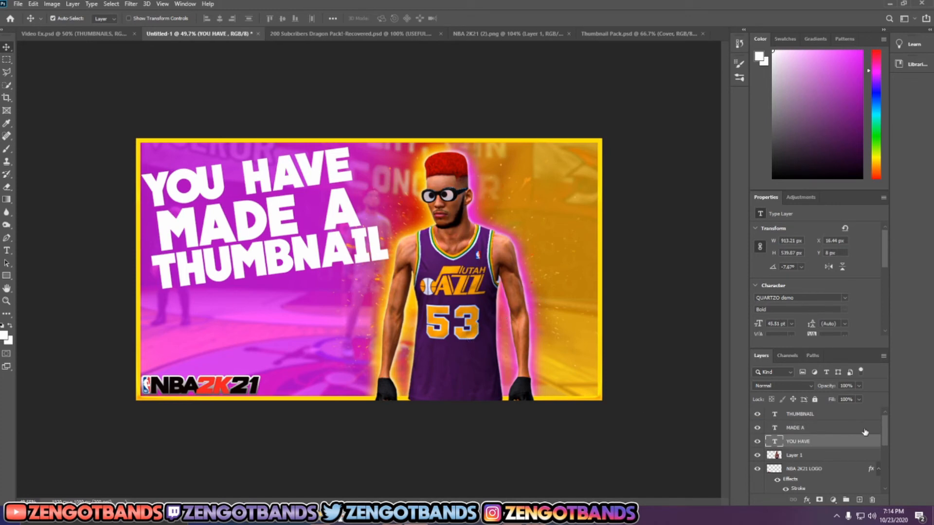
{"action": "right_click", "coordinate": [808, 441]}
{"action": "left_click", "coordinate": [873, 14]}
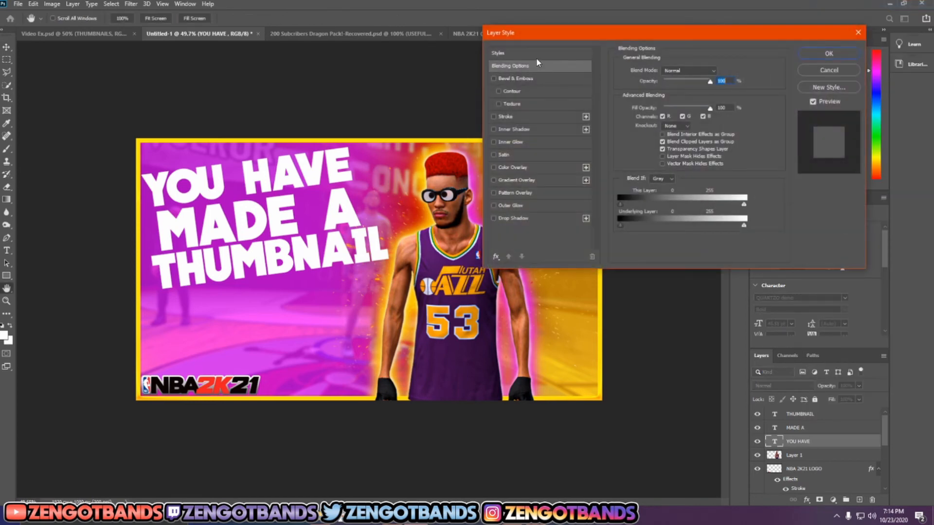
{"action": "left_click", "coordinate": [536, 55]}
{"action": "left_click", "coordinate": [731, 131]}
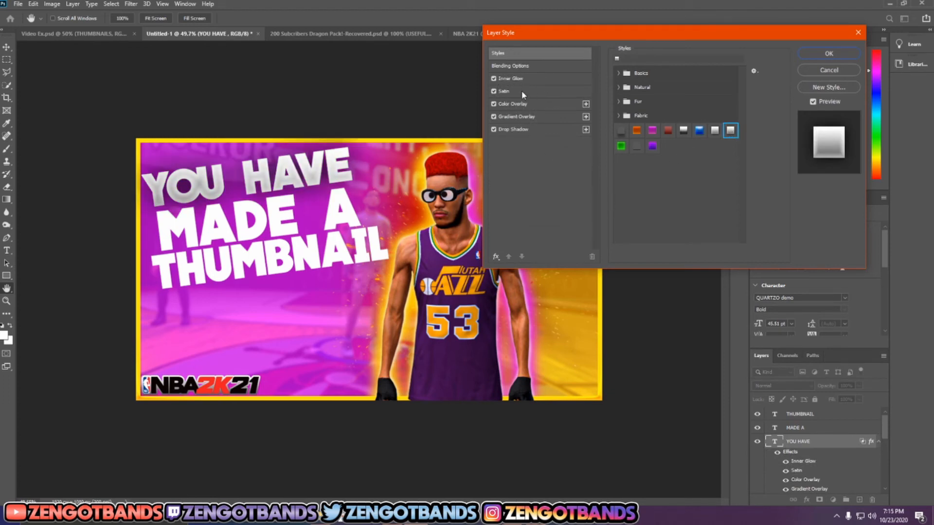
Step: List all available effects in the layer style and enable Bevel & Emboss and Stroke on the YOU HAVE text
{"action": "left_click", "coordinate": [497, 256]}
{"action": "left_click", "coordinate": [511, 269]}
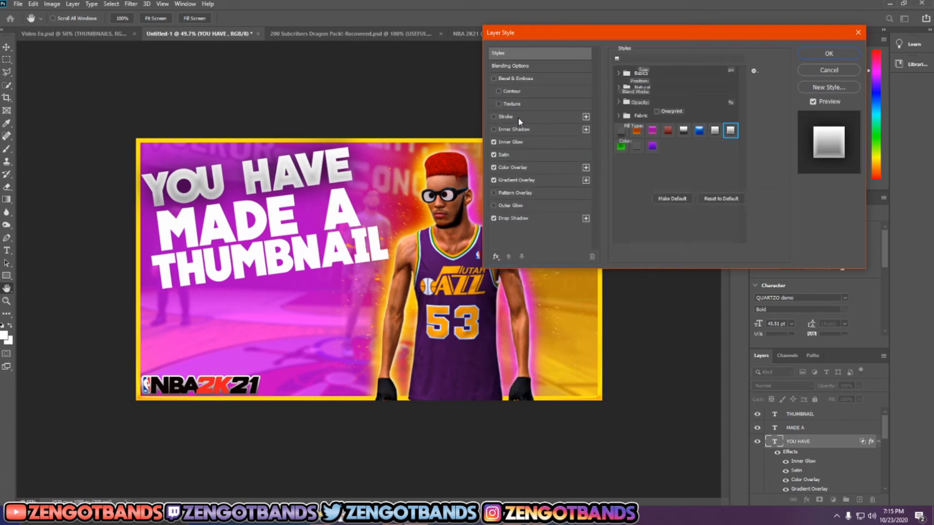
{"action": "left_click", "coordinate": [531, 78]}
{"action": "left_click", "coordinate": [532, 117]}
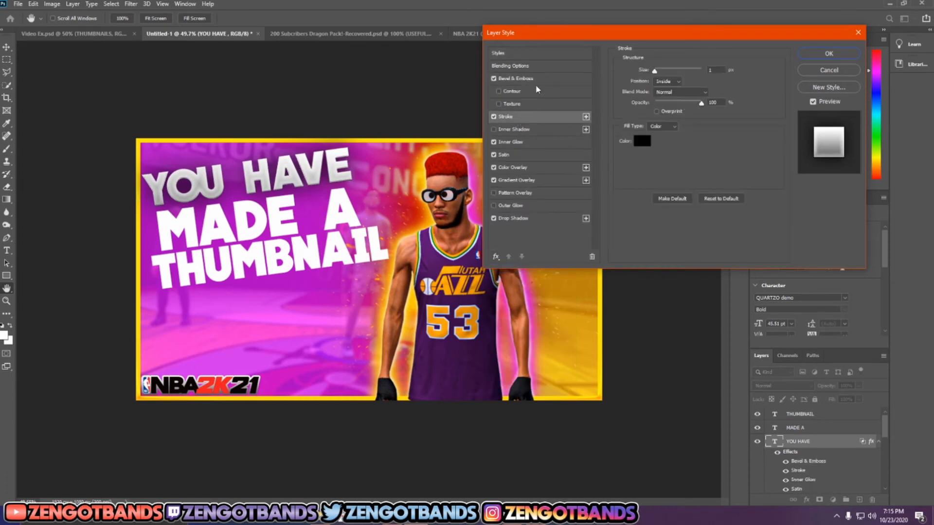
{"action": "left_click", "coordinate": [516, 80]}
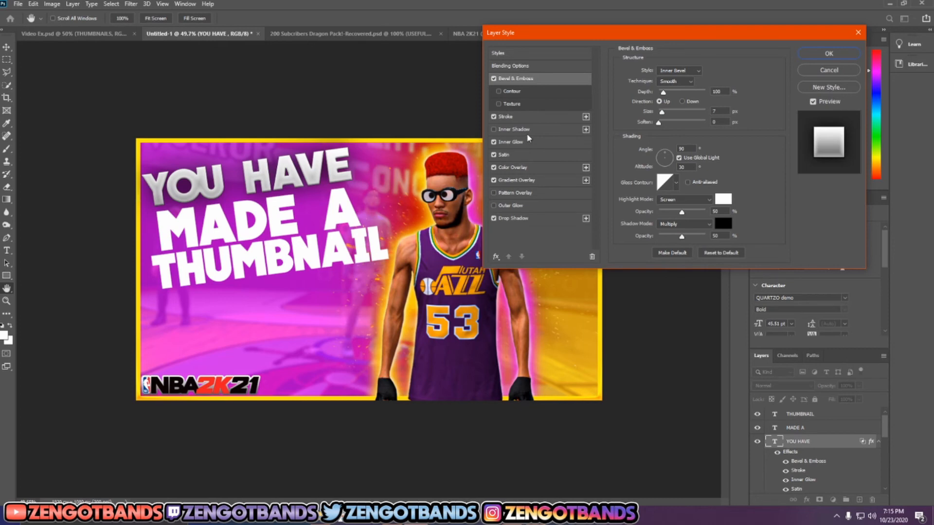
Step: Set the YOU HAVE text's Gradient Overlay style to Reflected with an angle of -77°
{"action": "left_click", "coordinate": [522, 179]}
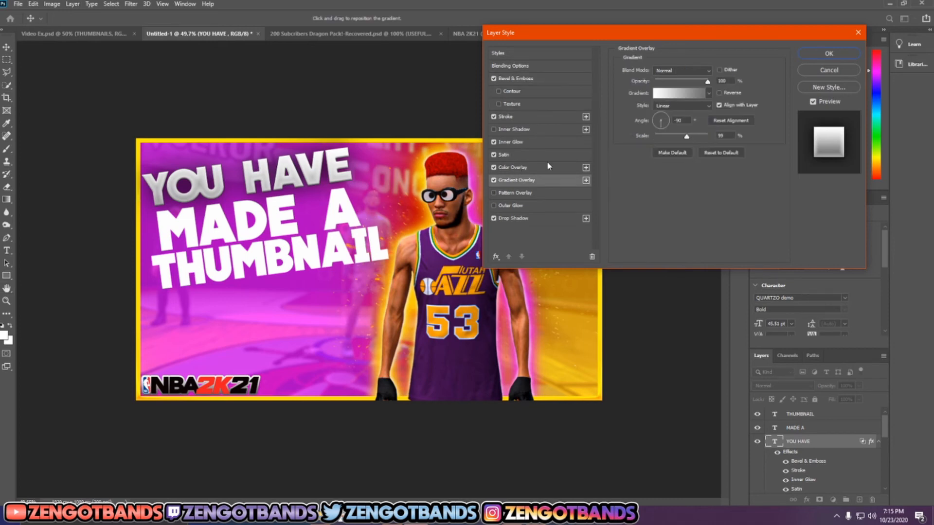
{"action": "left_click", "coordinate": [693, 106]}
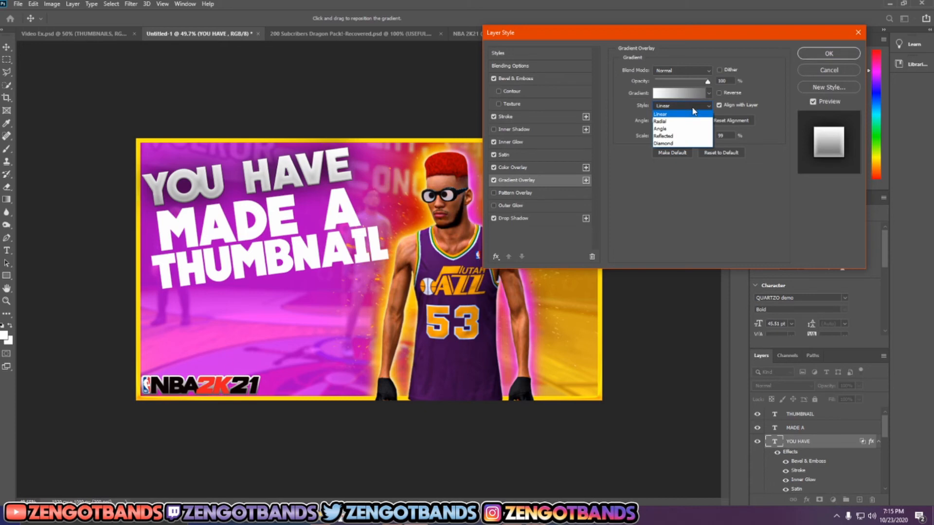
{"action": "left_click", "coordinate": [679, 136]}
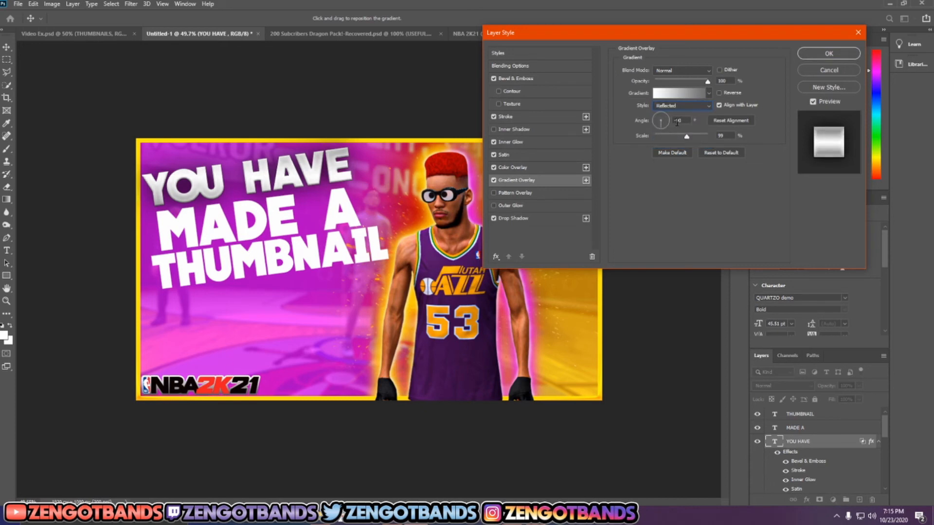
{"action": "left_click", "coordinate": [661, 124]}
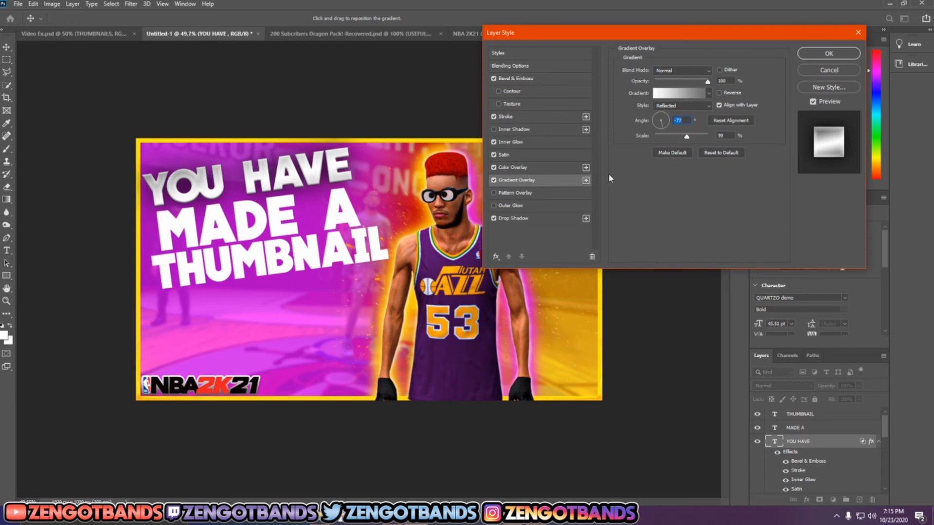
Step: Turn off the YOU HAVE text's Stroke effect and review its Bevel & Emboss, Inner Glow, Satin, Color Overlay and Gradient Overlay settings
{"action": "left_click", "coordinate": [521, 78]}
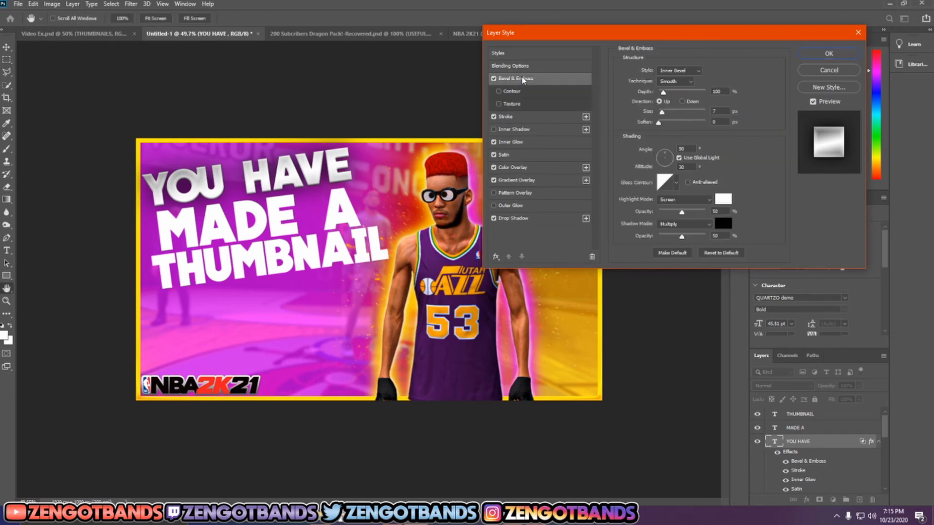
{"action": "left_click", "coordinate": [543, 117]}
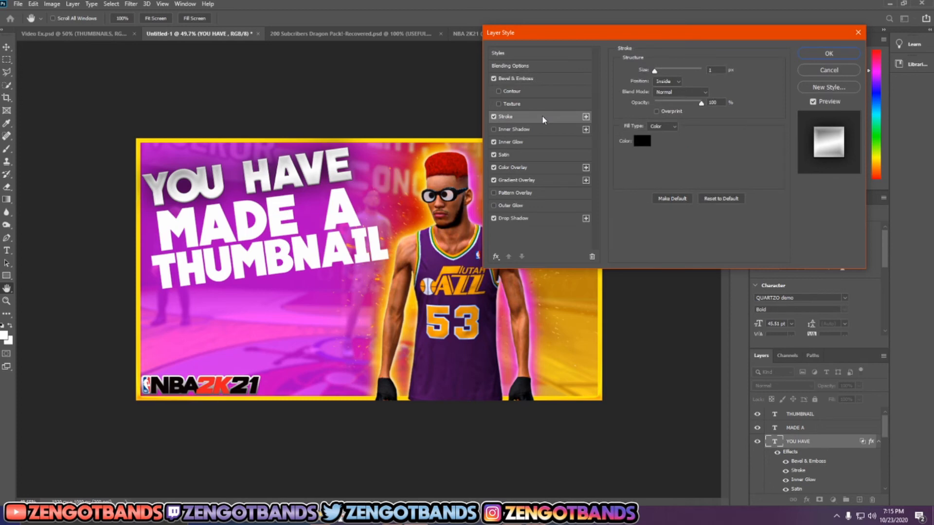
{"action": "left_click", "coordinate": [537, 141]}
{"action": "left_click", "coordinate": [493, 117]}
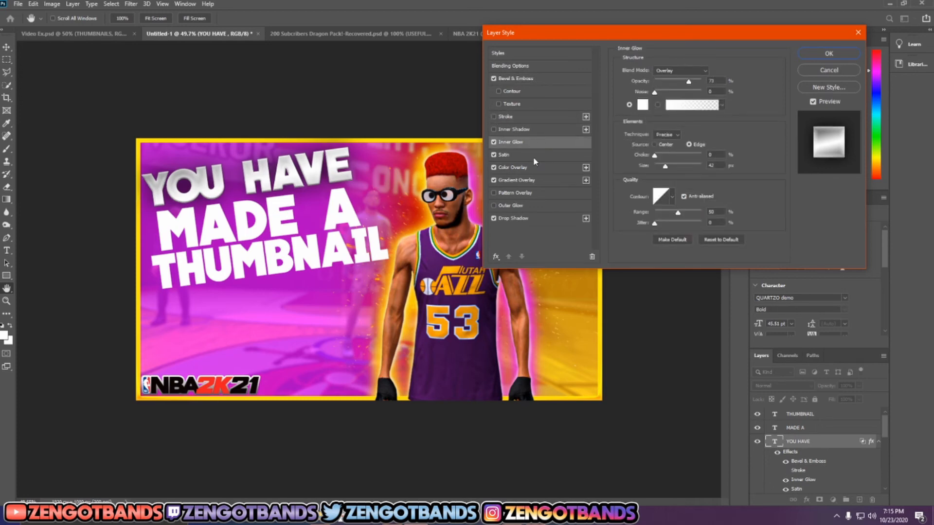
{"action": "left_click", "coordinate": [533, 155]}
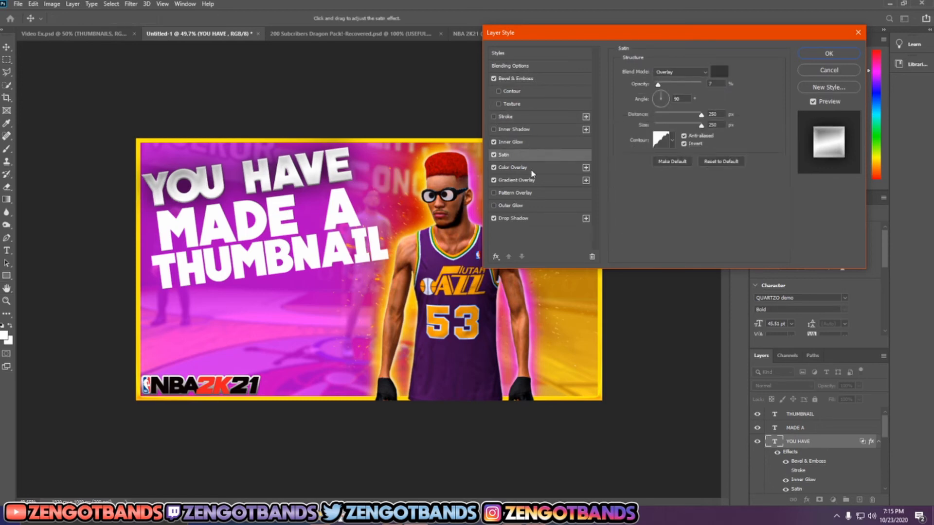
{"action": "left_click", "coordinate": [530, 171]}
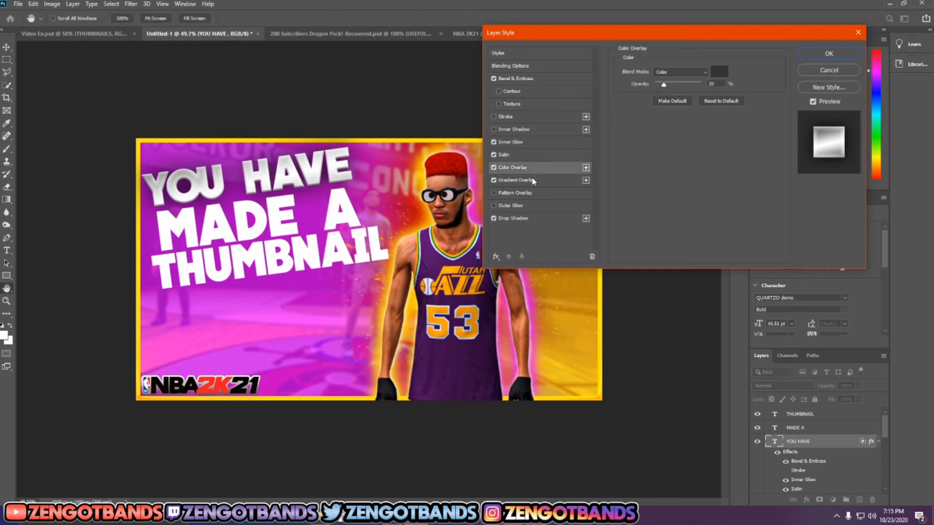
{"action": "left_click", "coordinate": [534, 181]}
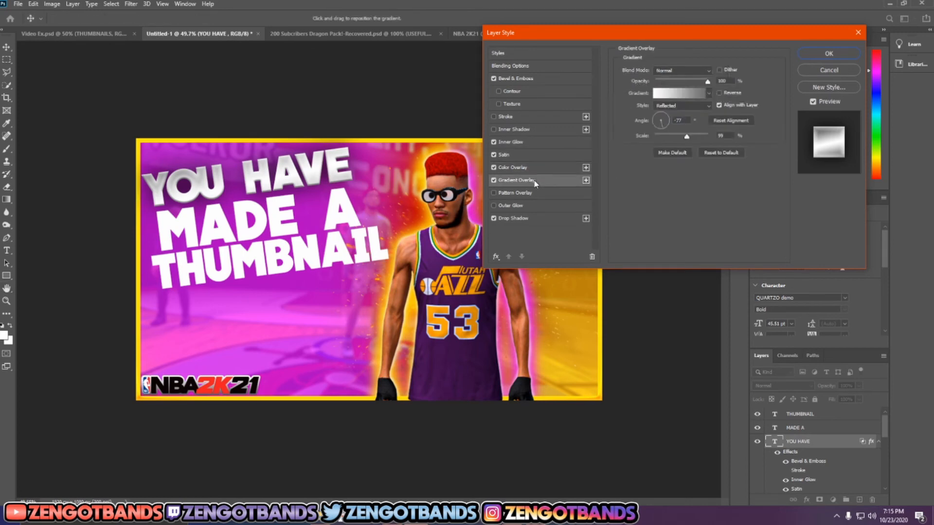
Step: Set the YOU HAVE text's Drop Shadow size to 51 px and apply the layer style
{"action": "left_click", "coordinate": [534, 221]}
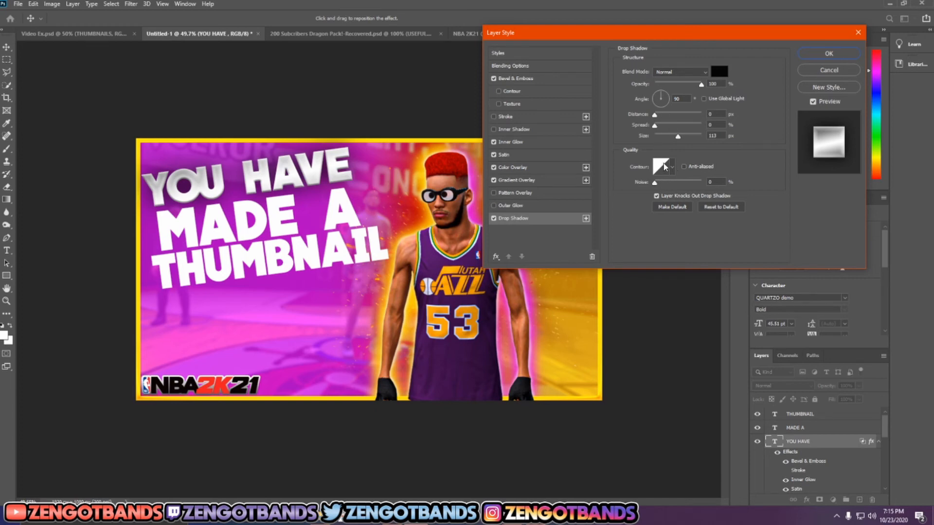
{"action": "left_click_drag", "start_coordinate": [678, 137], "coordinate": [667, 139]}
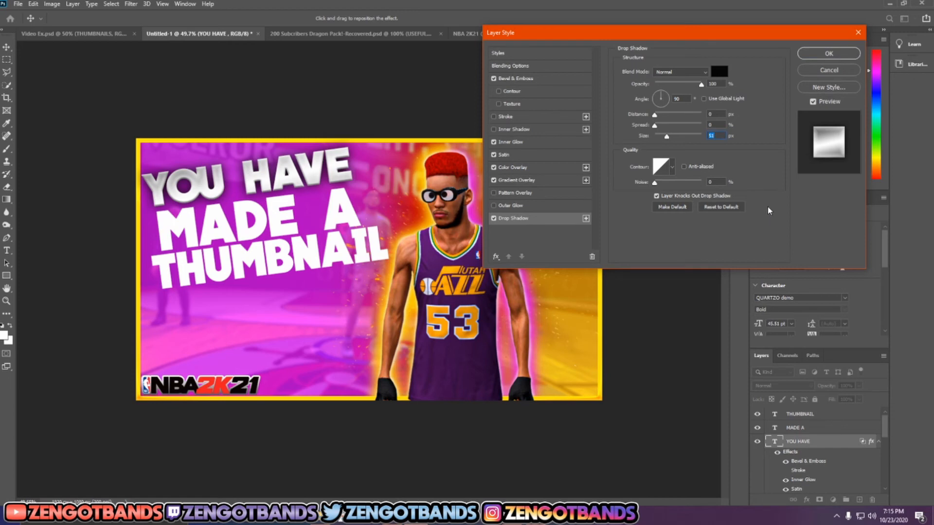
{"action": "left_click", "coordinate": [827, 89]}
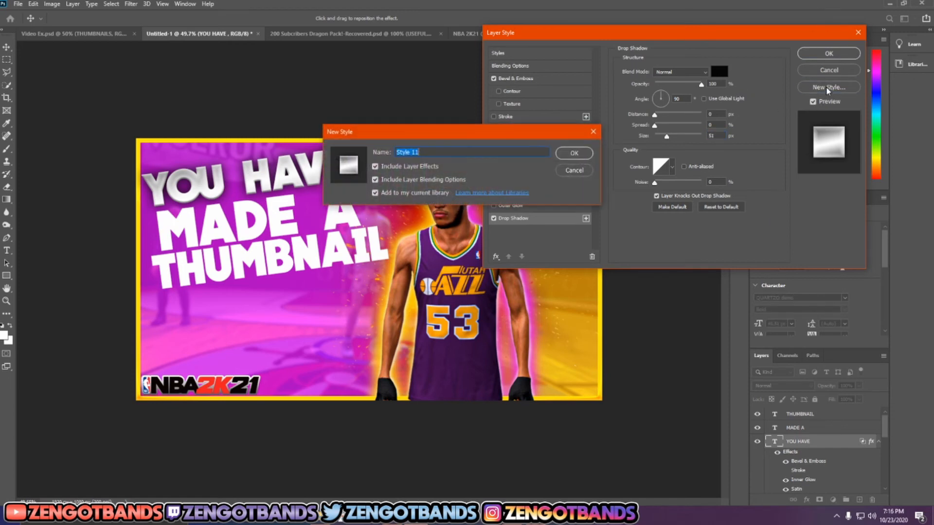
{"action": "left_click", "coordinate": [569, 174]}
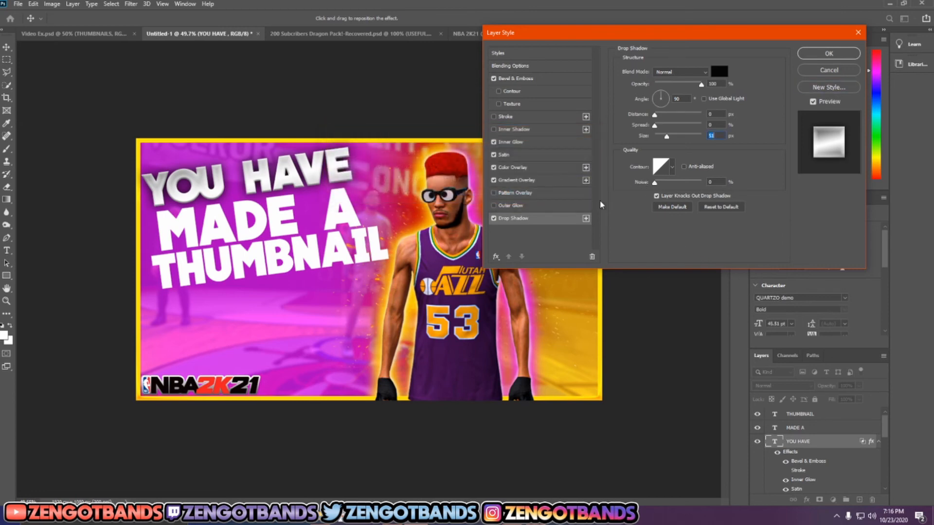
{"action": "left_click", "coordinate": [851, 54]}
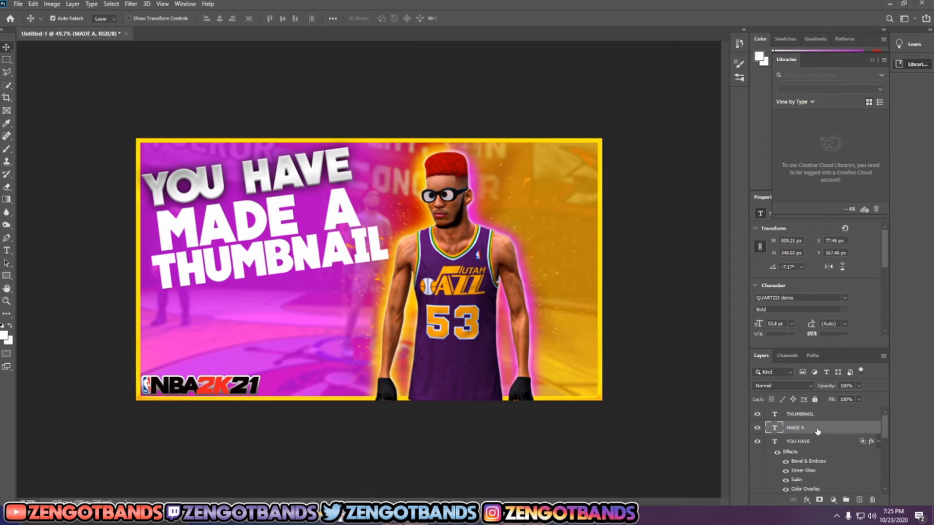
Step: Apply the newest saved silver reflected-gradient style preset to the MADE A text layer
{"action": "right_click", "coordinate": [808, 428]}
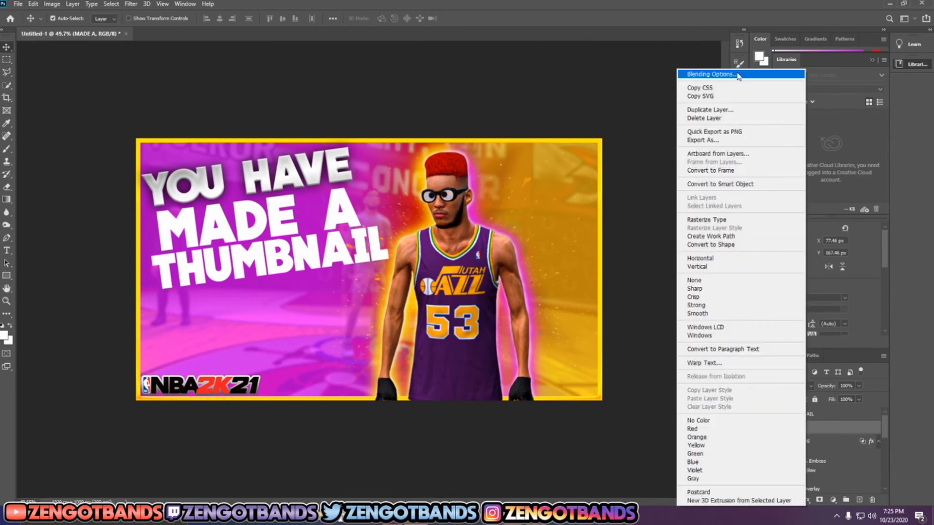
{"action": "left_click", "coordinate": [737, 75]}
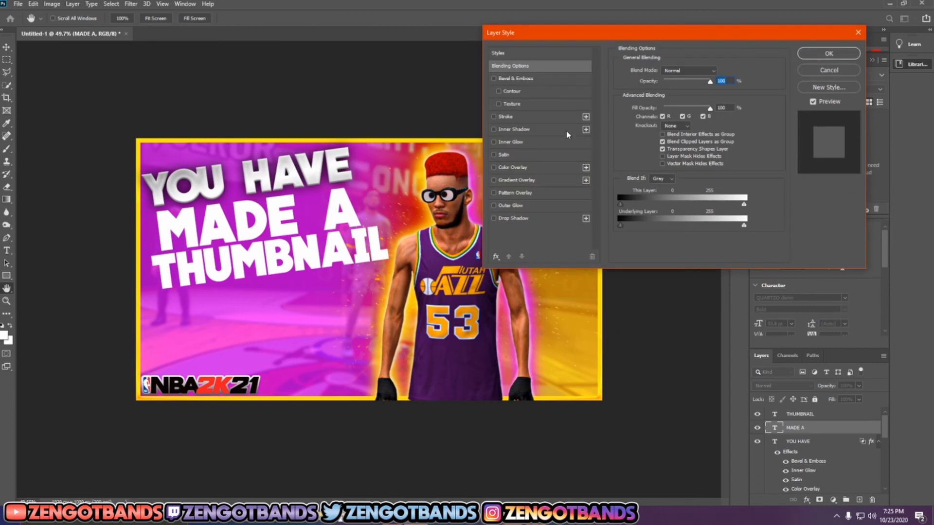
{"action": "left_click", "coordinate": [501, 54]}
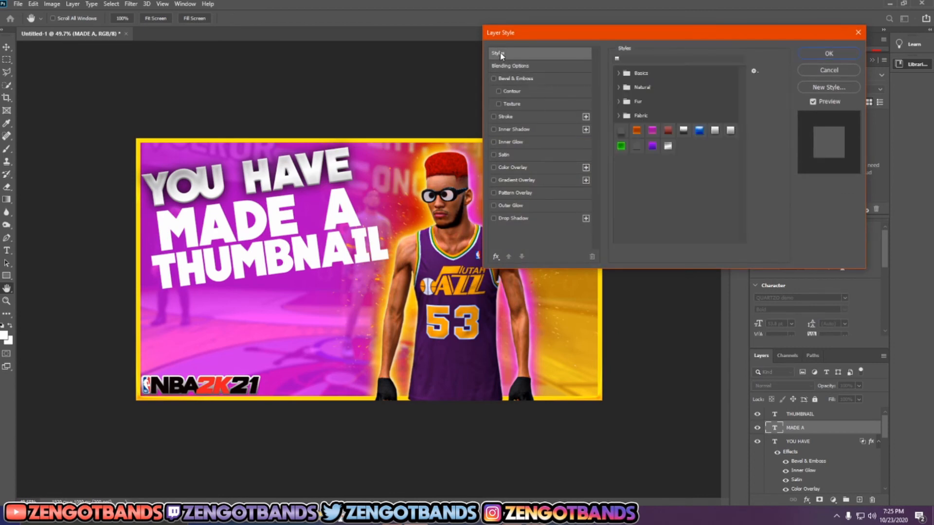
{"action": "left_click", "coordinate": [668, 146]}
{"action": "left_click", "coordinate": [829, 56]}
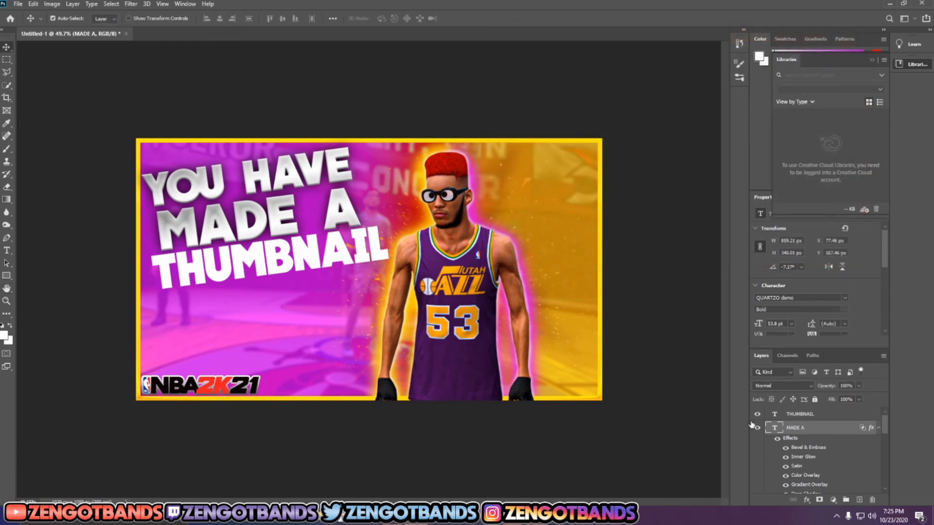
Step: Give the THUMBNAIL text layer the purple gradient style preset and list all available effects
{"action": "right_click", "coordinate": [785, 419]}
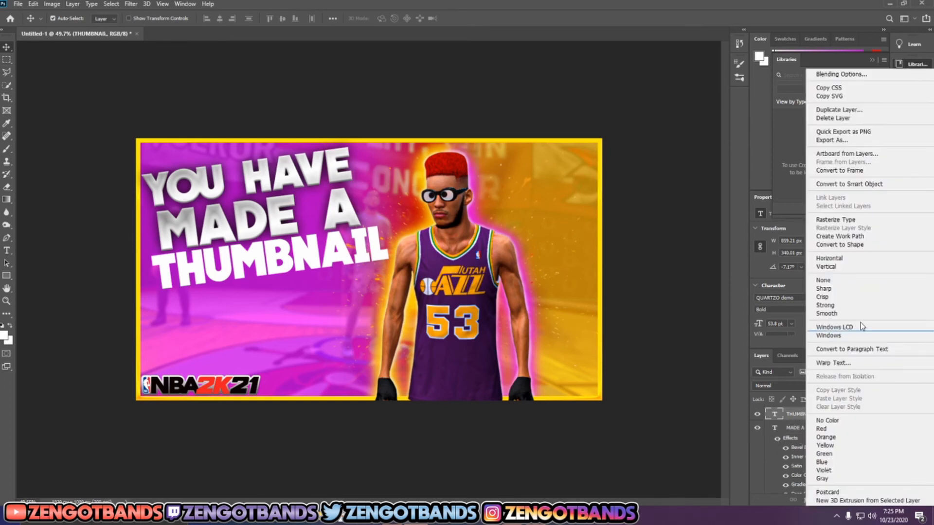
{"action": "left_click", "coordinate": [843, 76]}
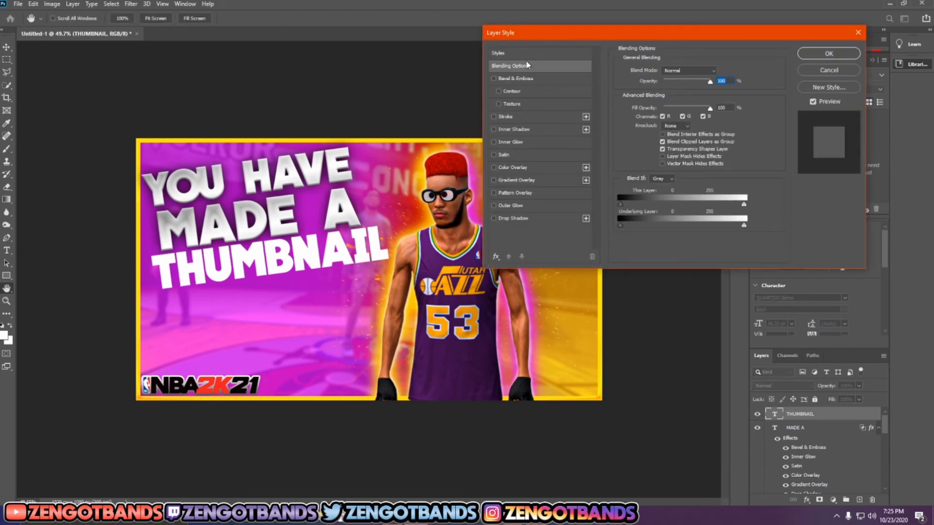
{"action": "left_click", "coordinate": [526, 54]}
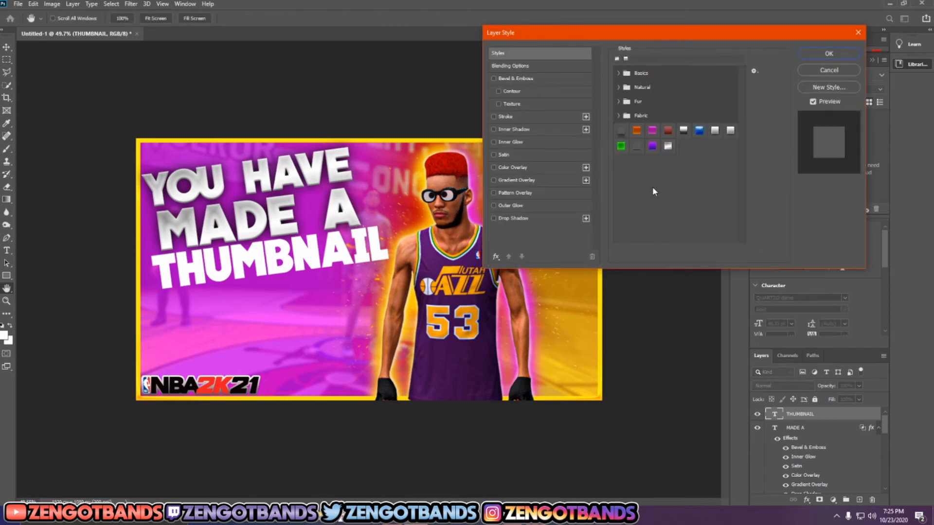
{"action": "left_click", "coordinate": [652, 146]}
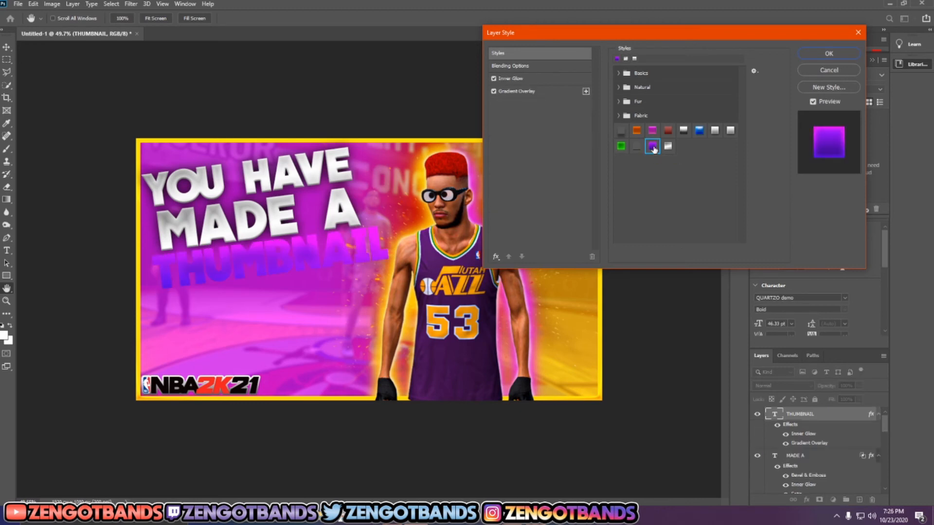
{"action": "left_click", "coordinate": [497, 255]}
{"action": "left_click", "coordinate": [508, 268]}
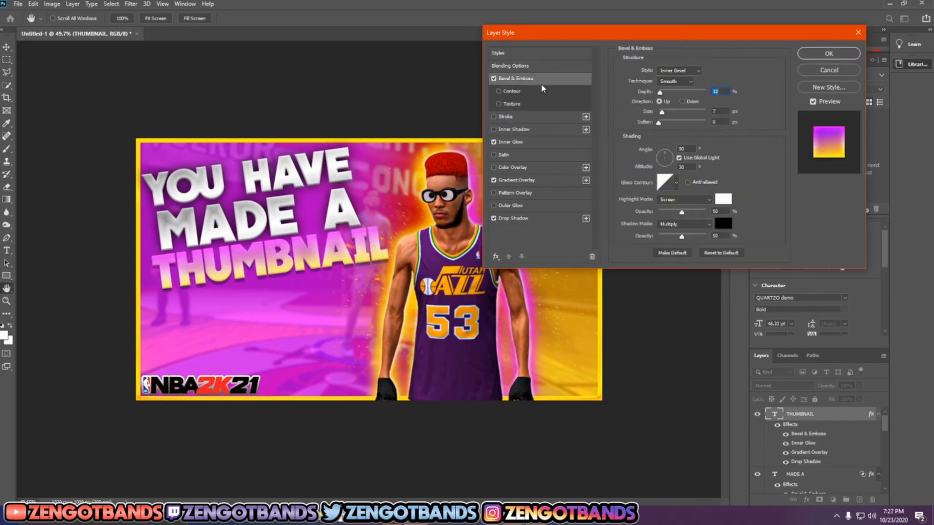
Step: Review the THUMBNAIL text's Inner Glow, Gradient Overlay and Drop Shadow settings and apply the layer style
{"action": "left_click", "coordinate": [530, 142]}
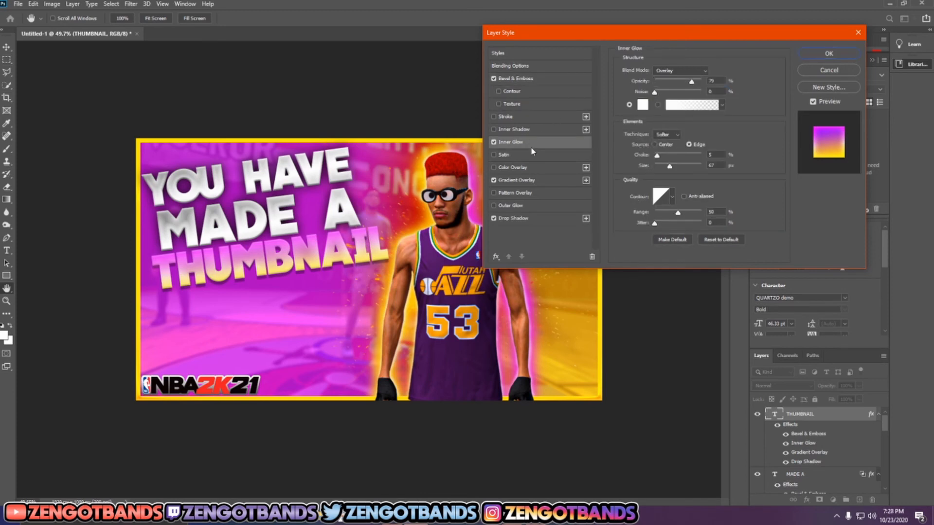
{"action": "left_click", "coordinate": [536, 180]}
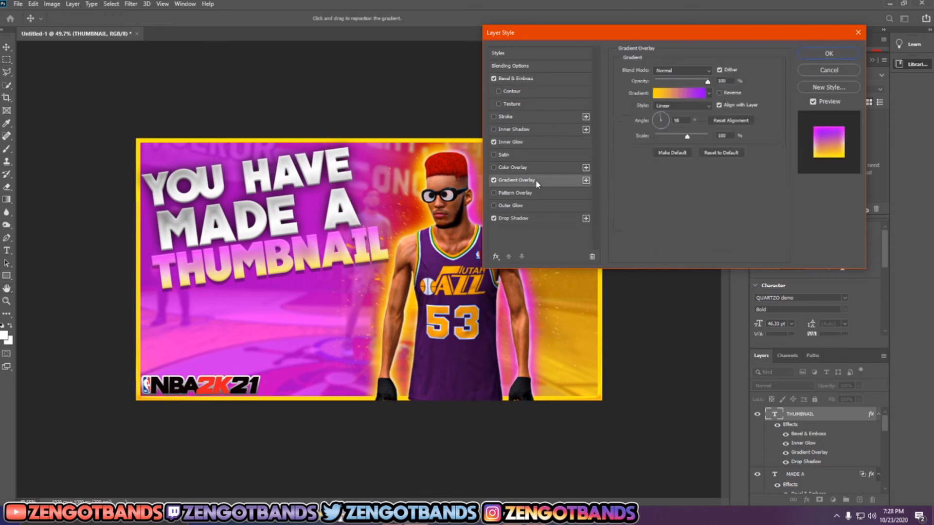
{"action": "left_click", "coordinate": [534, 219]}
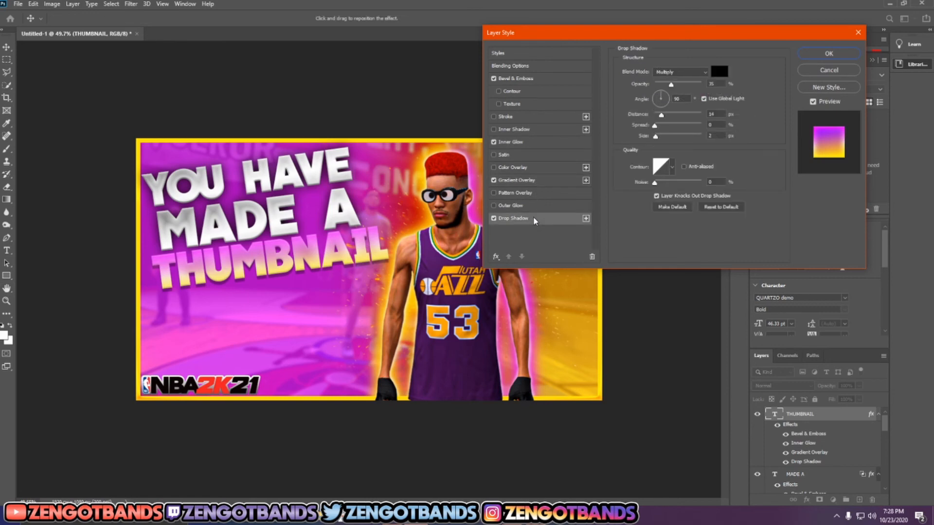
{"action": "left_click", "coordinate": [828, 54]}
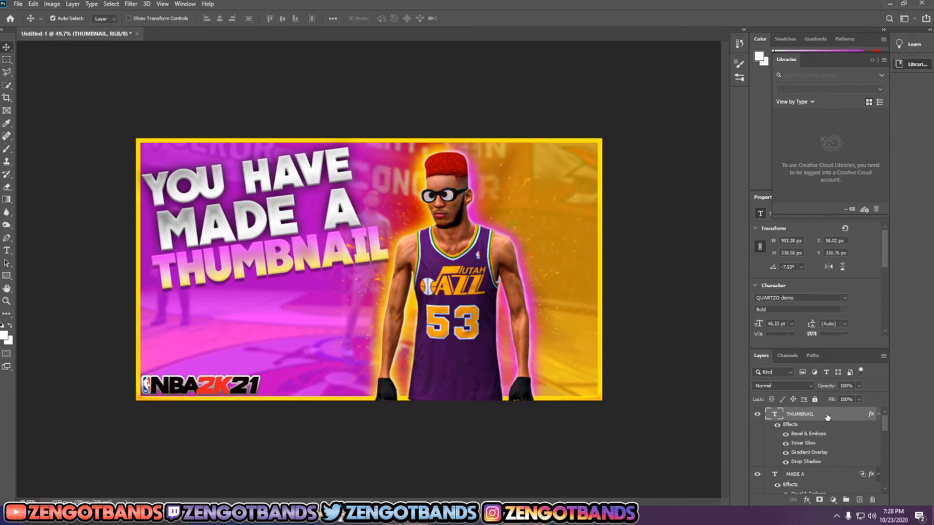
Step: Merge all layers from the THUMBNAIL text down to the NBA 2K21 background into a single layer
{"action": "scroll", "coordinate": [827, 428], "scroll_direction": "down", "scroll_amount": 5}
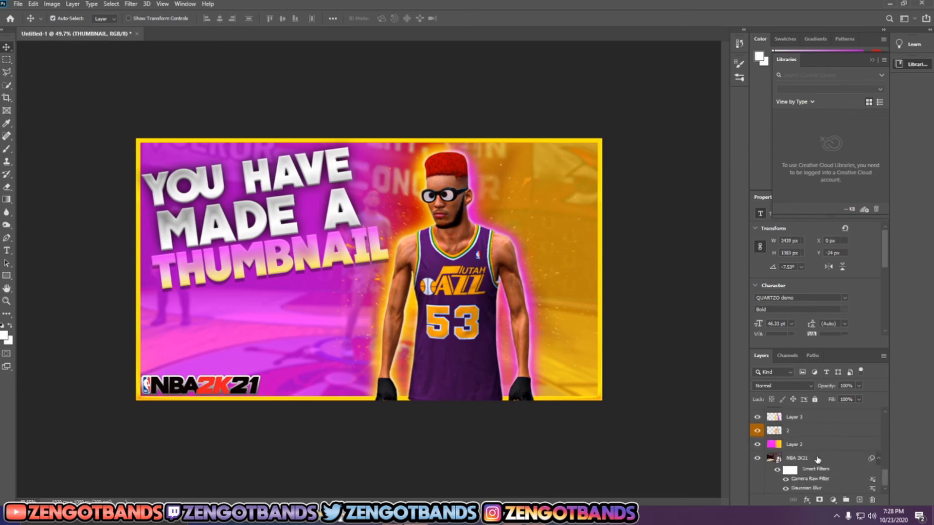
{"action": "left_click", "coordinate": [818, 460], "text": "shift"}
{"action": "right_click", "coordinate": [823, 426]}
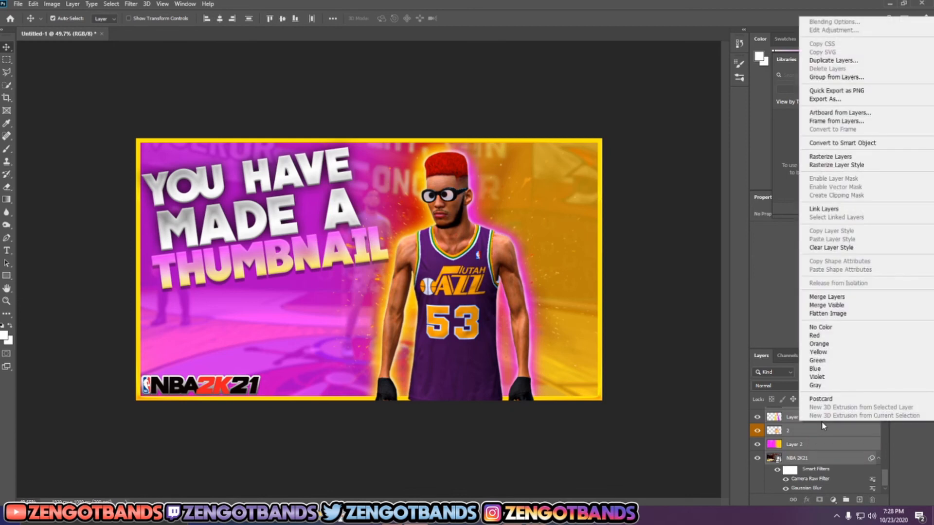
{"action": "left_click", "coordinate": [829, 297]}
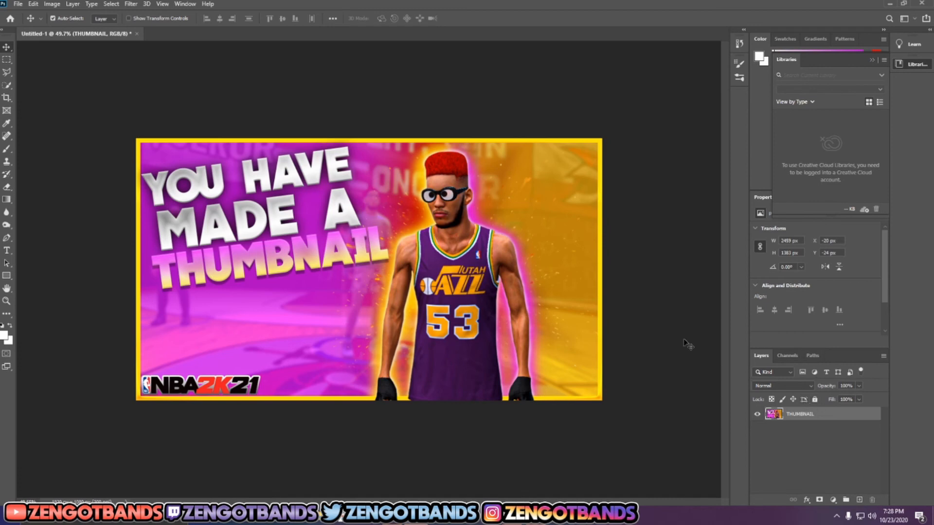
Step: Start the Camera Raw Filter on the merged layer and set Texture to +100, Vibrance to +14 and Saturation to +15
{"action": "left_click", "coordinate": [131, 4]}
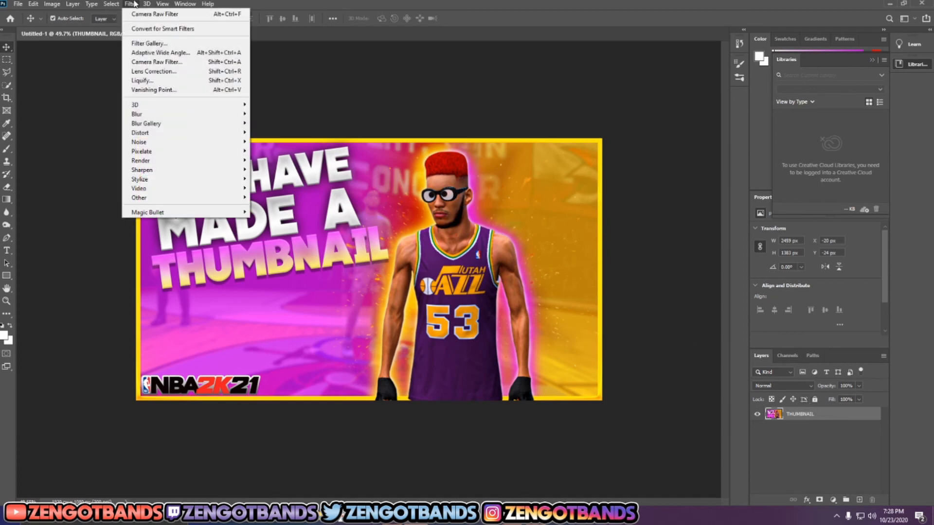
{"action": "left_click", "coordinate": [162, 63]}
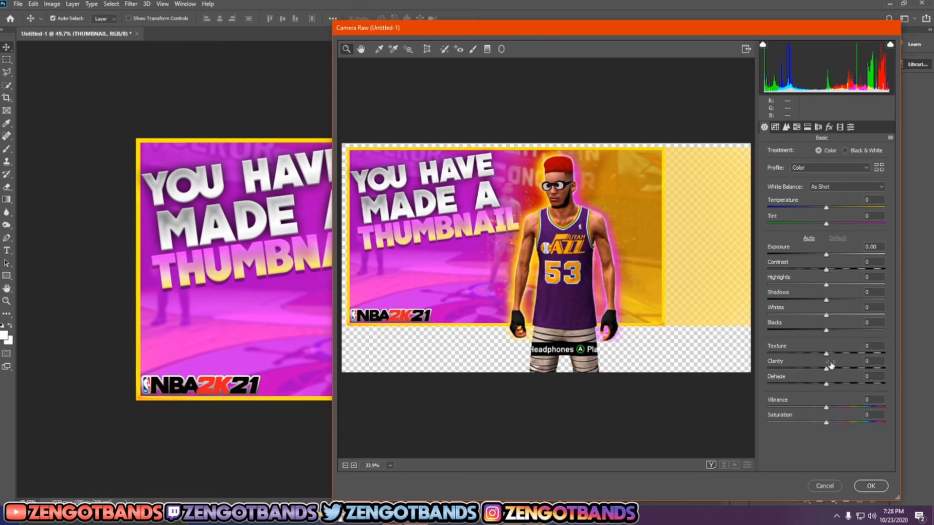
{"action": "left_click_drag", "start_coordinate": [827, 354], "coordinate": [927, 359]}
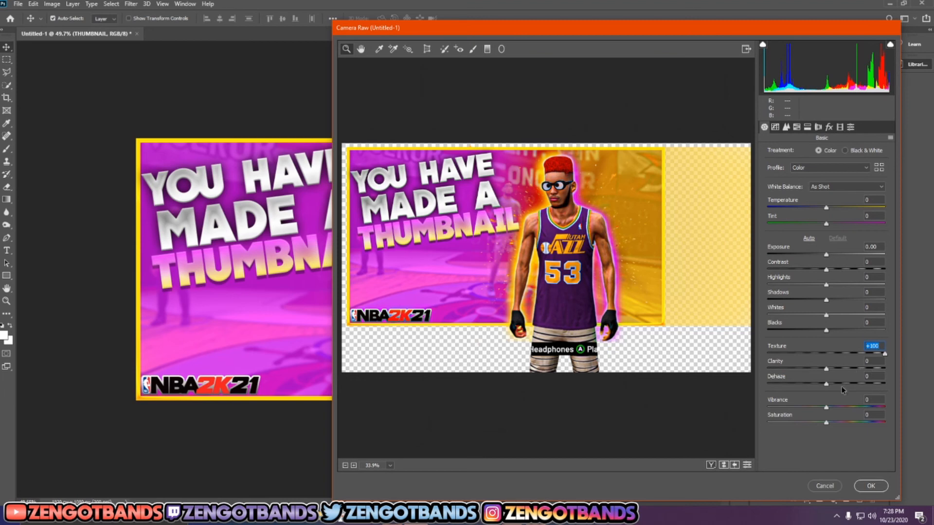
{"action": "left_click_drag", "start_coordinate": [827, 407], "coordinate": [835, 425]}
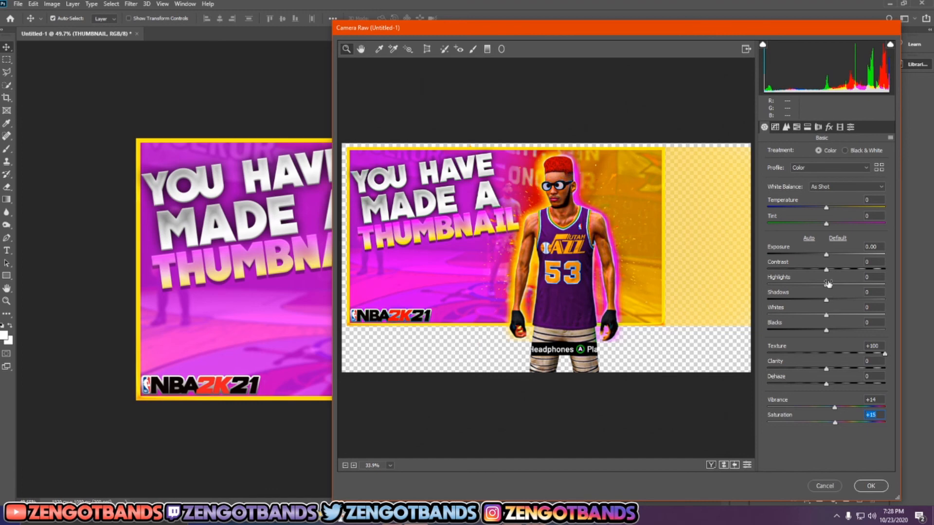
Step: Set Highlights to +18, Shadows to -19, Whites to +23 and Blacks to -21, and apply the Camera Raw adjustments
{"action": "left_click_drag", "start_coordinate": [825, 286], "coordinate": [815, 302]}
{"action": "left_click_drag", "start_coordinate": [826, 316], "coordinate": [815, 335]}
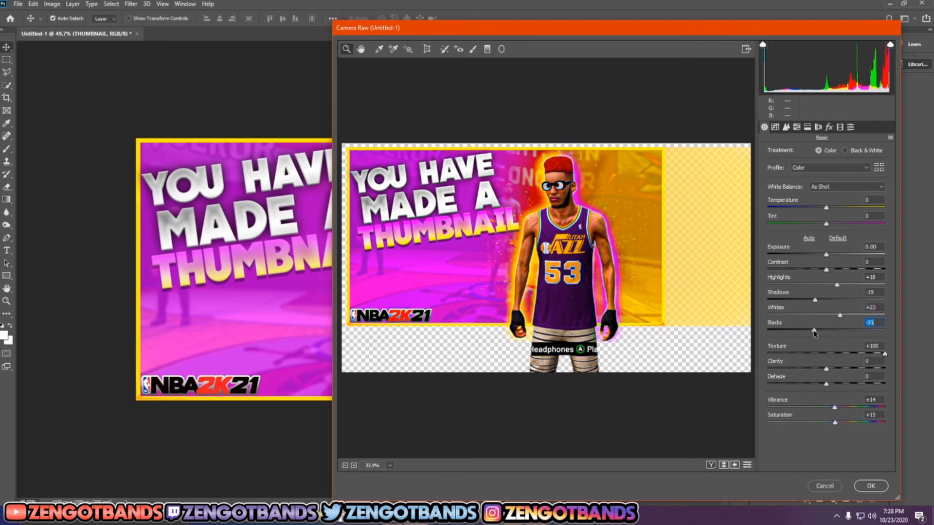
{"action": "left_click", "coordinate": [868, 487]}
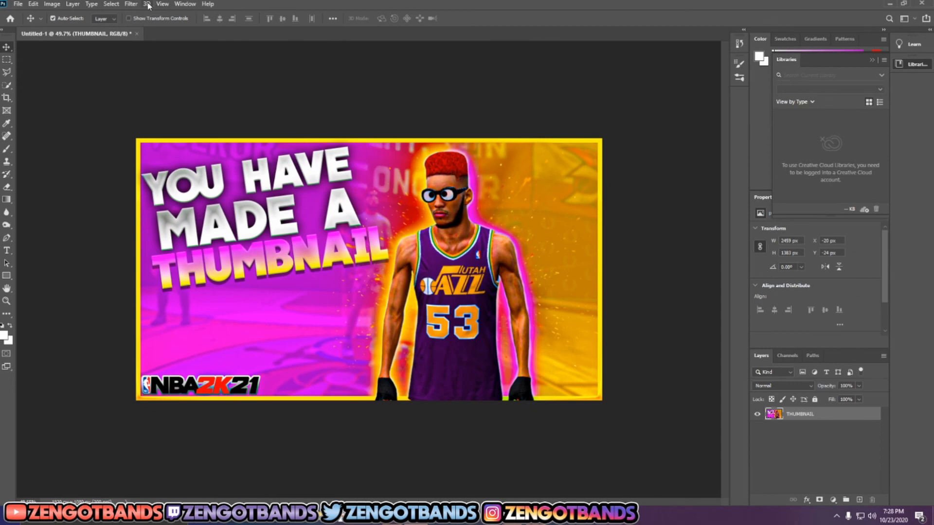
Step: Browse the Magic Bullet Looks presets and apply the loaded look with Diffusion, Curves and Auto Shoulder to the merged layer
{"action": "left_click", "coordinate": [131, 4]}
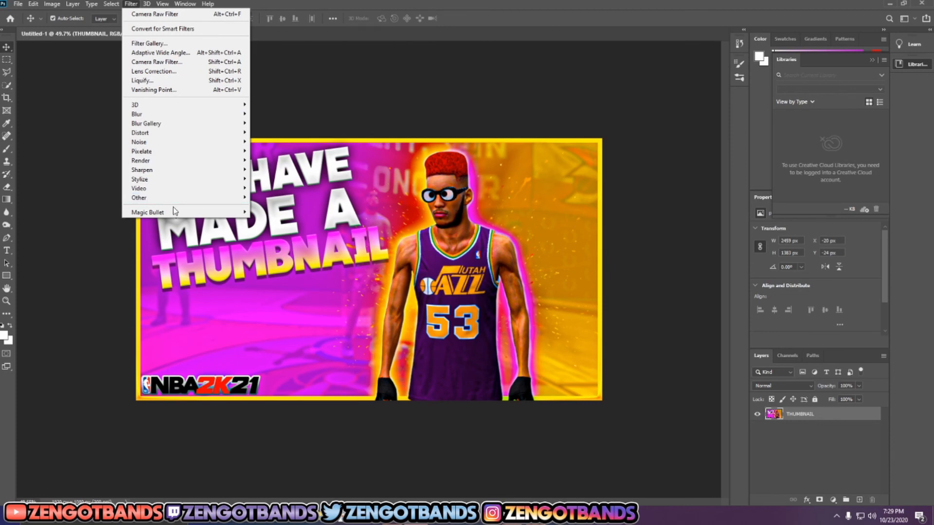
{"action": "mouse_move", "coordinate": [176, 212]}
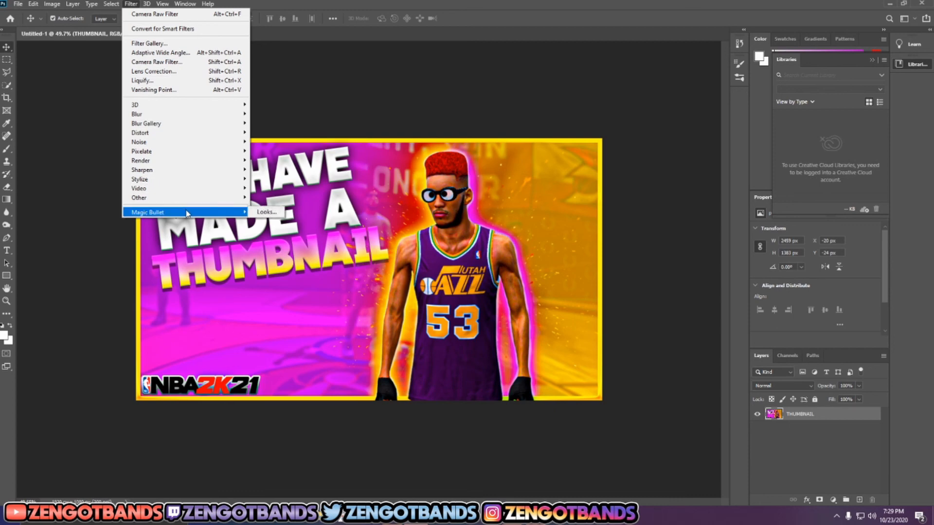
{"action": "left_click", "coordinate": [260, 213]}
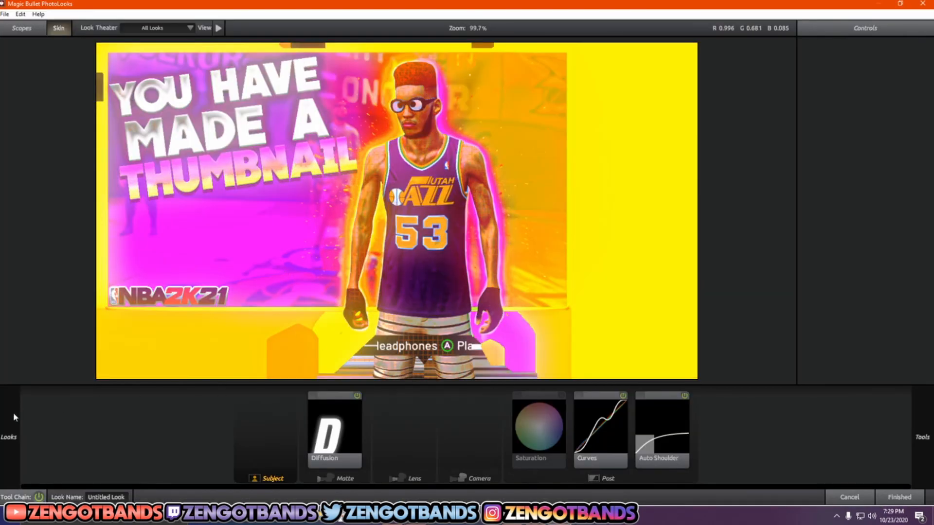
{"action": "mouse_move", "coordinate": [13, 414]}
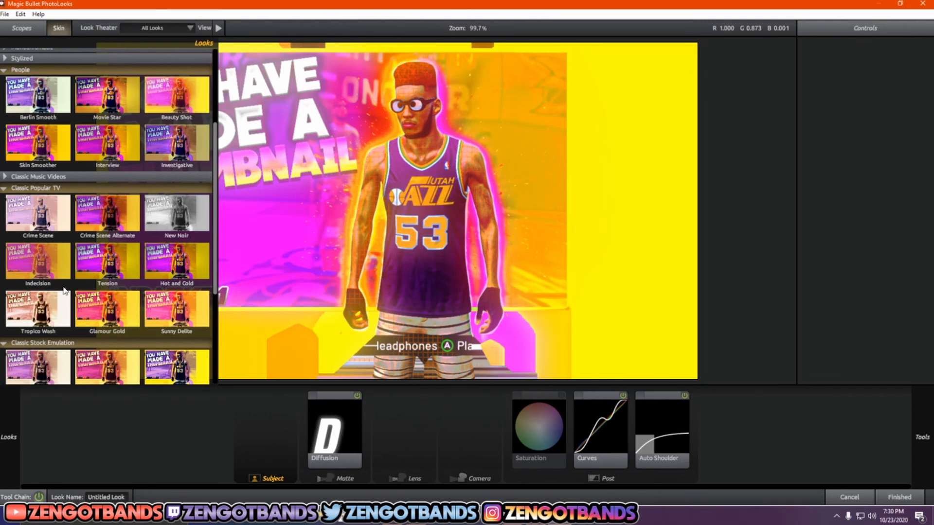
{"action": "scroll", "coordinate": [66, 283], "scroll_direction": "up", "scroll_amount": 2}
{"action": "scroll", "coordinate": [67, 283], "scroll_direction": "up", "scroll_amount": 3}
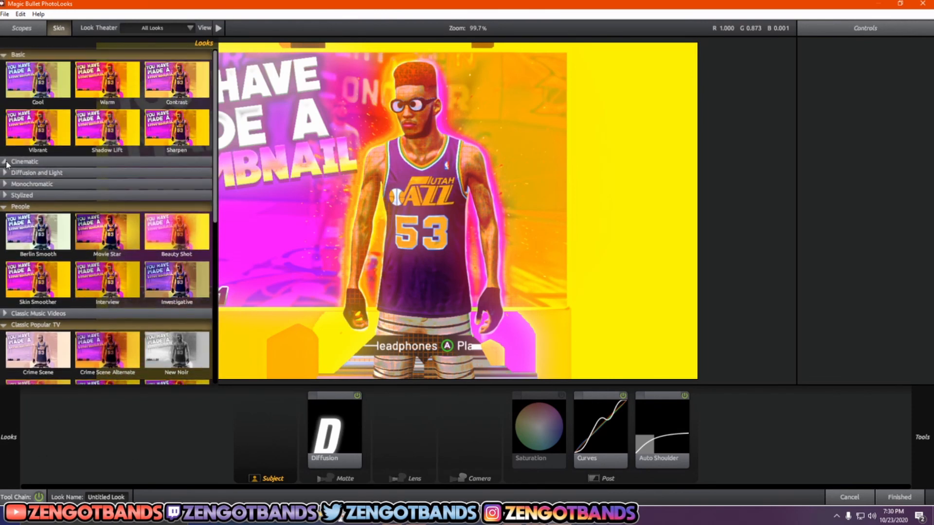
{"action": "left_click", "coordinate": [6, 161]}
{"action": "left_click", "coordinate": [5, 162]}
{"action": "scroll", "coordinate": [154, 210], "scroll_direction": "down", "scroll_amount": 1}
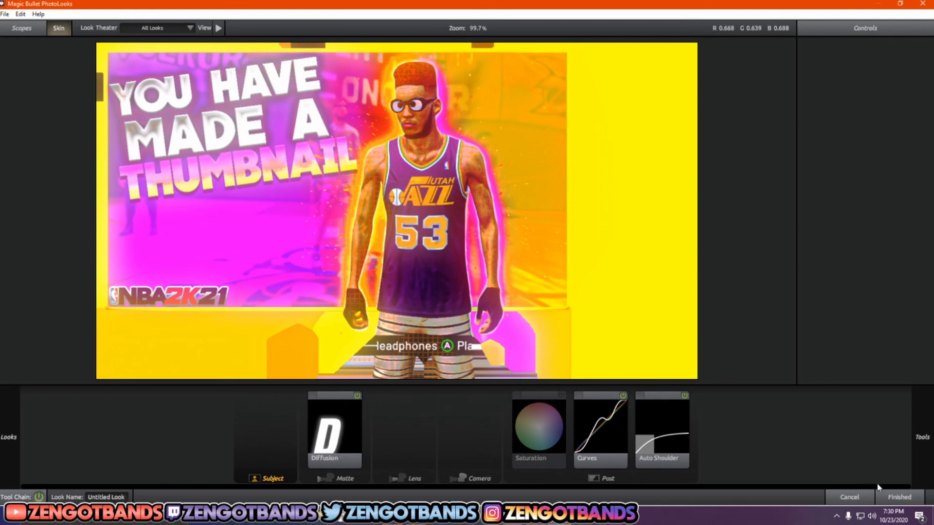
{"action": "left_click", "coordinate": [899, 497]}
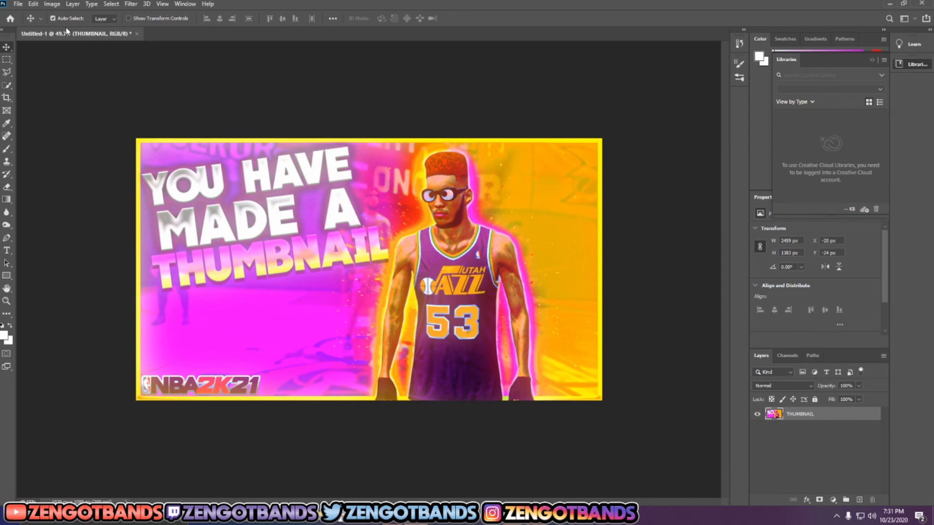
Step: Set up a Save for Web export of the thumbnail as JPEG with Maximum quality
{"action": "left_click", "coordinate": [18, 4]}
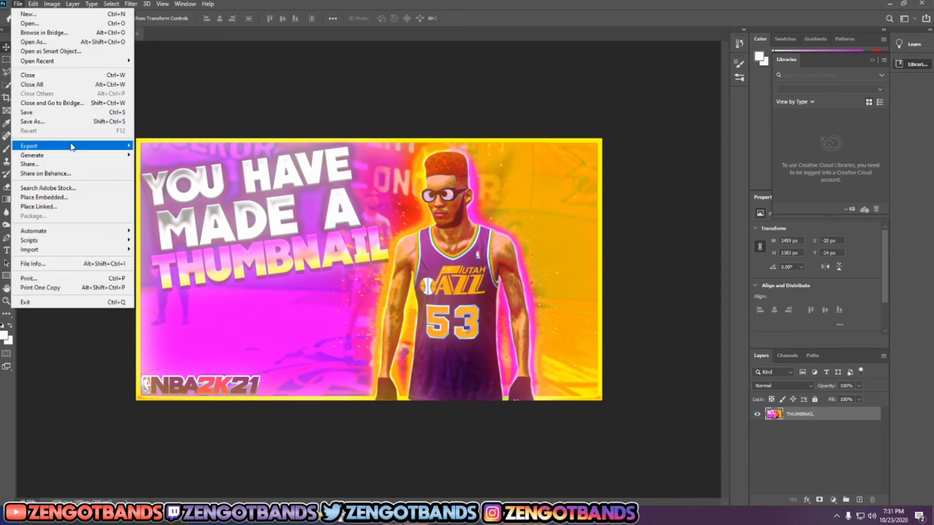
{"action": "mouse_move", "coordinate": [72, 146]}
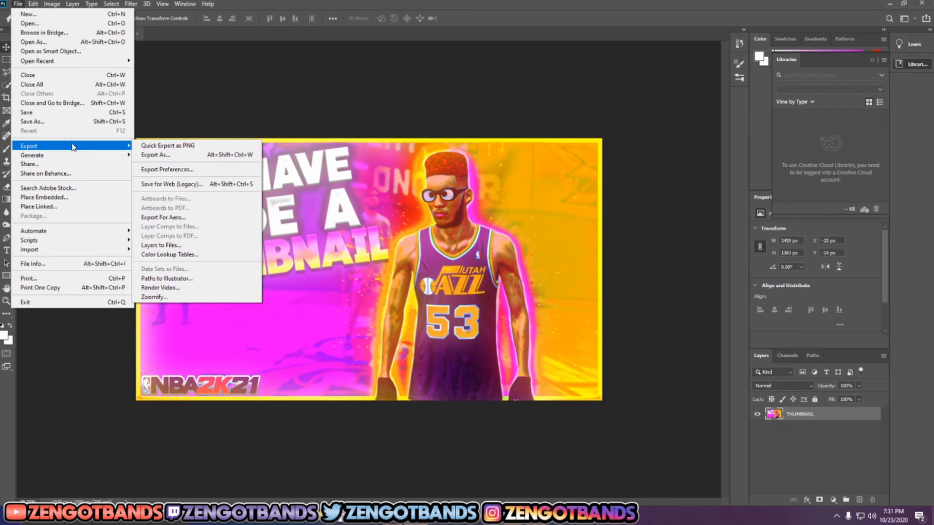
{"action": "left_click", "coordinate": [183, 184]}
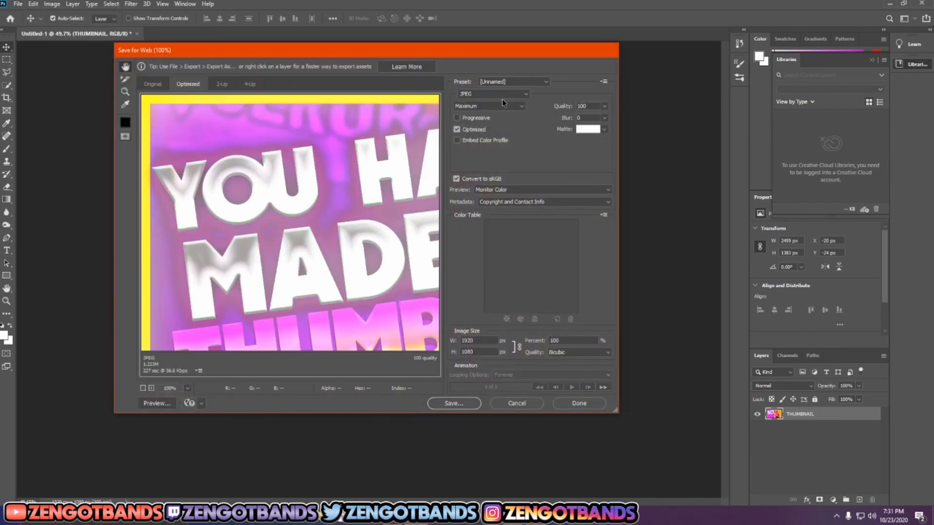
{"action": "left_click", "coordinate": [519, 96]}
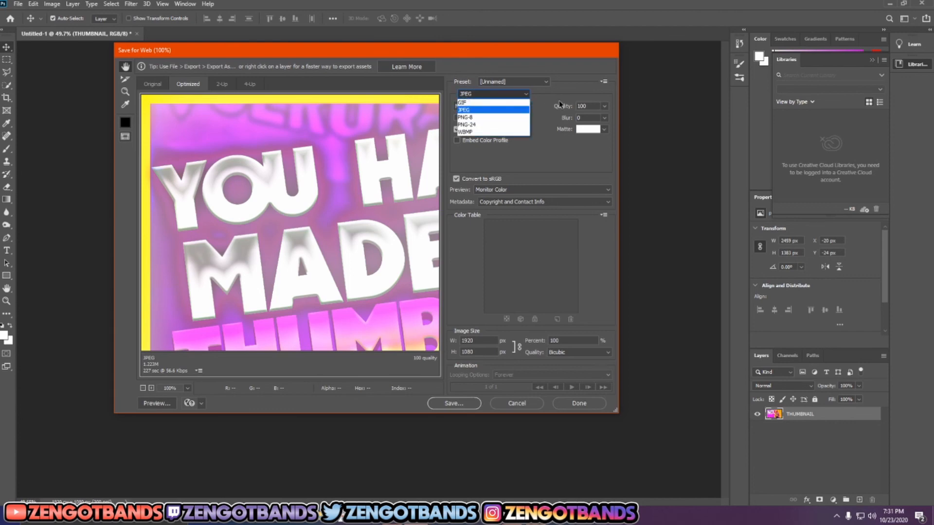
{"action": "left_click", "coordinate": [516, 102]}
{"action": "left_click", "coordinate": [516, 107]}
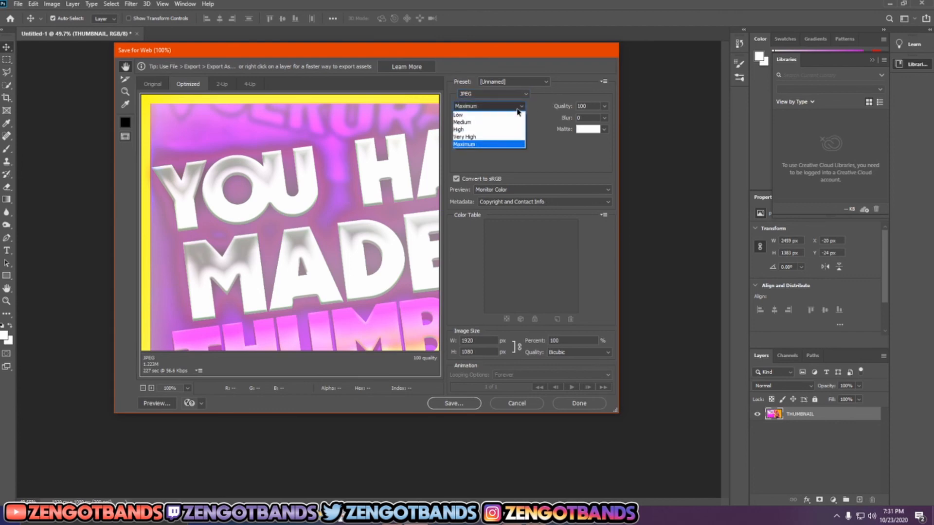
{"action": "left_click", "coordinate": [506, 144]}
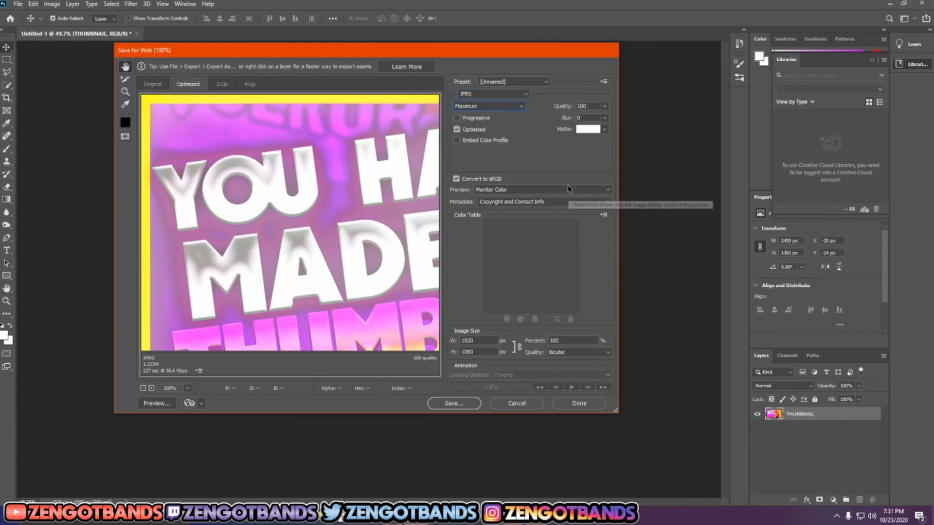
Step: Save the exported image as Untitled-1.jpg in the GFX Complete folder on the 1TB HDD (E:) drive
{"action": "left_click", "coordinate": [454, 403]}
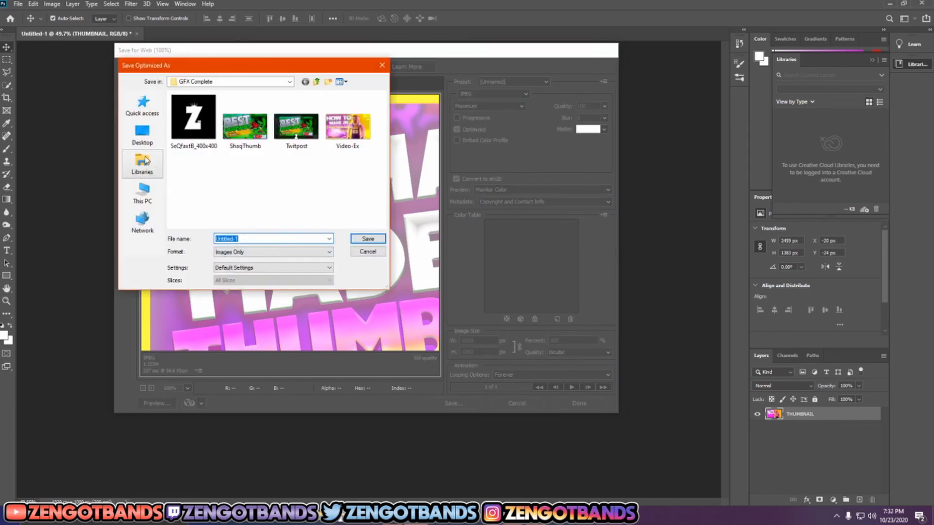
{"action": "left_click", "coordinate": [143, 135]}
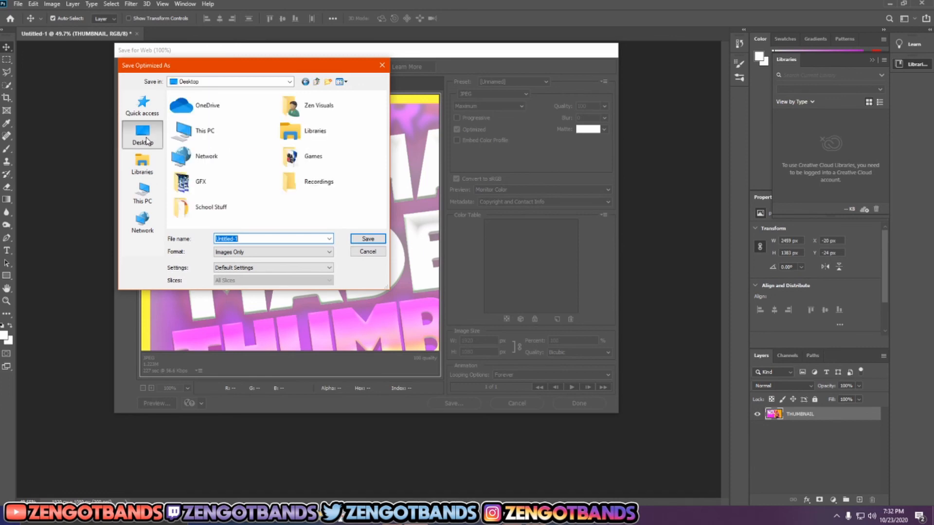
{"action": "left_click", "coordinate": [144, 202]}
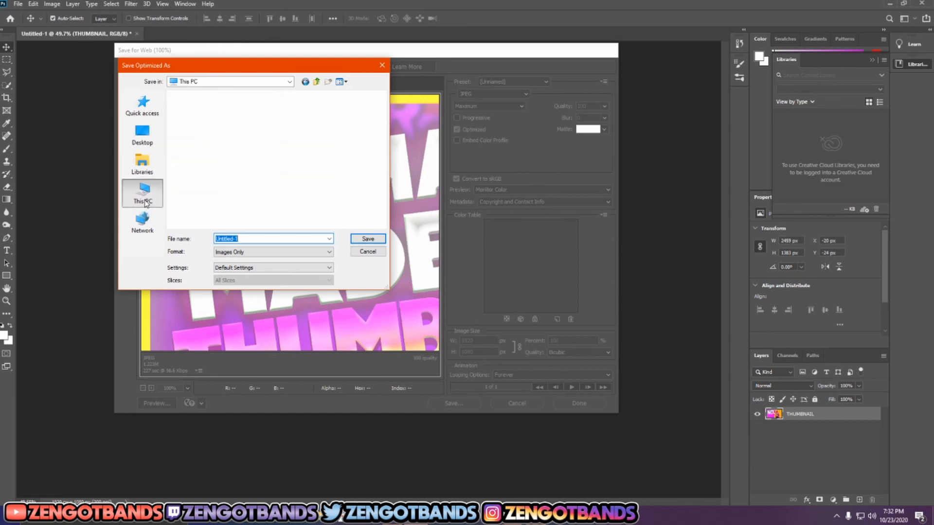
{"action": "double_click", "coordinate": [237, 207]}
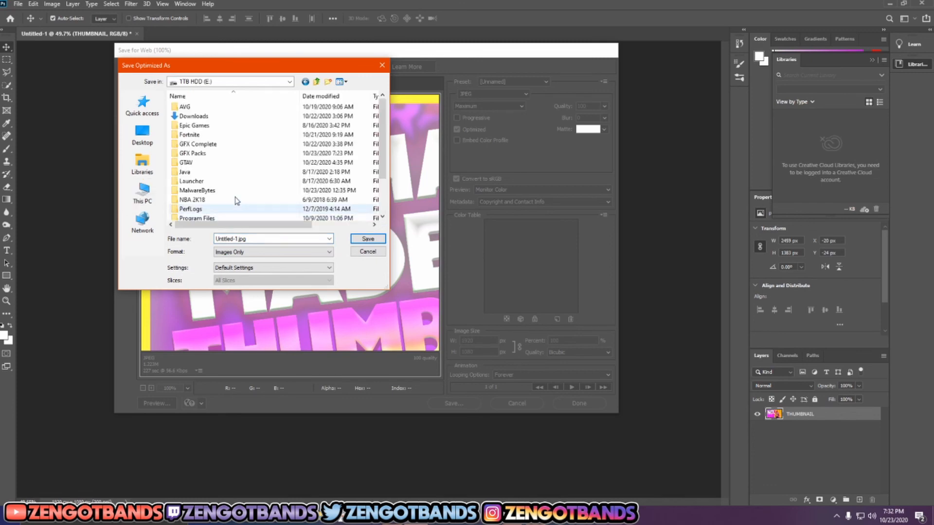
{"action": "double_click", "coordinate": [207, 144]}
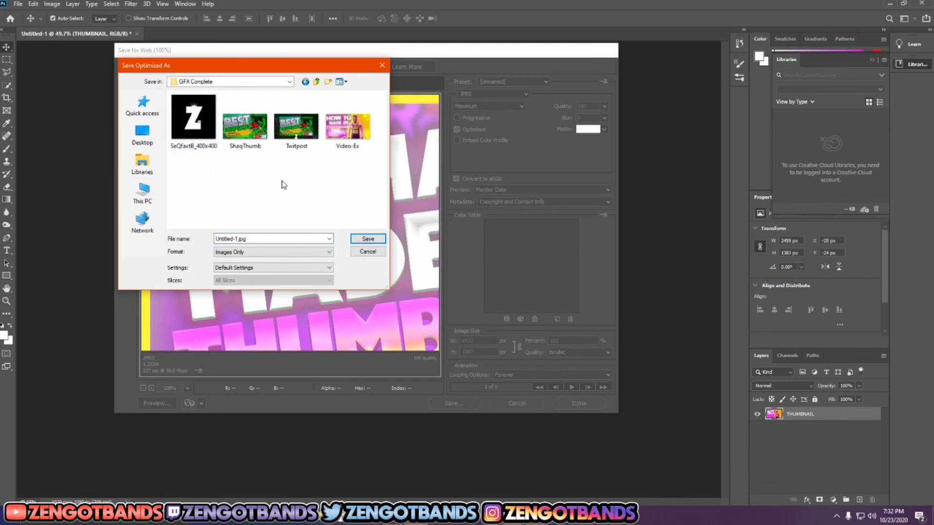
{"action": "left_click", "coordinate": [364, 239]}
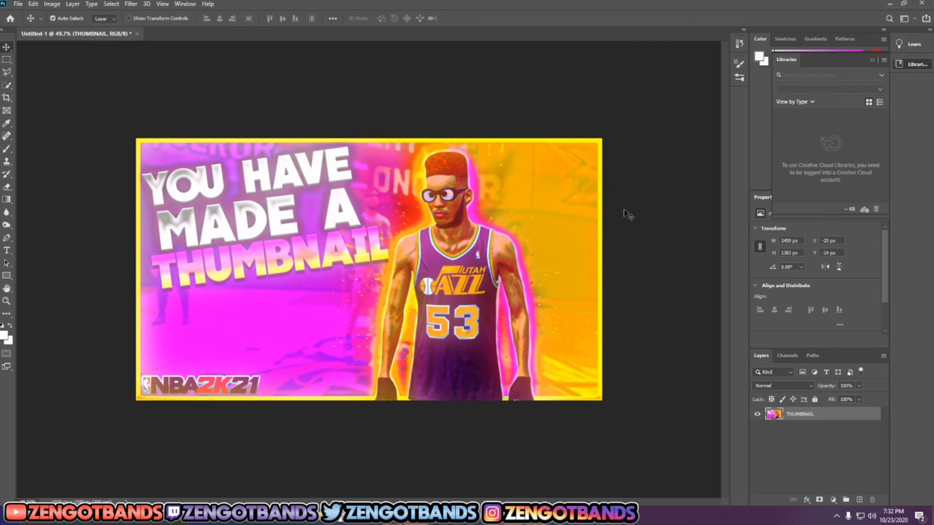
Step: Bring up Save As for a copy on the computer and look through the available file types
{"action": "left_click", "coordinate": [18, 4]}
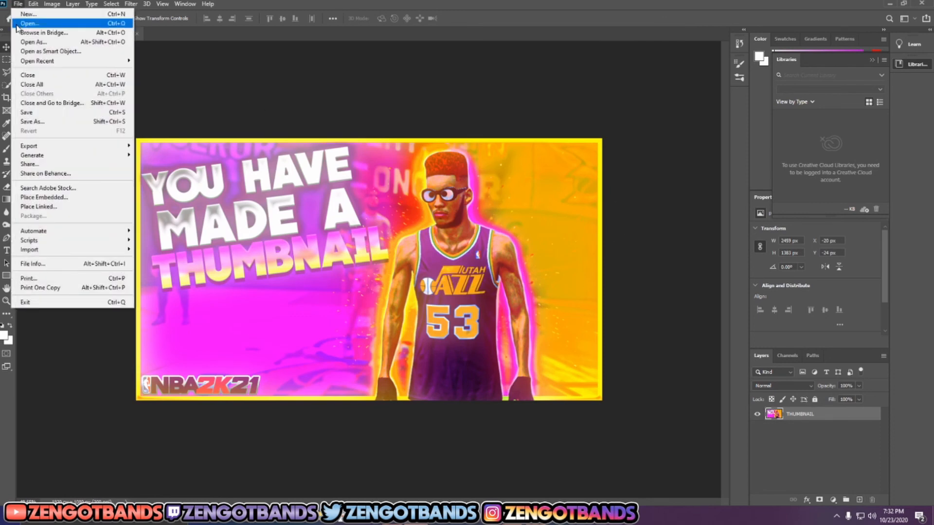
{"action": "left_click", "coordinate": [49, 123]}
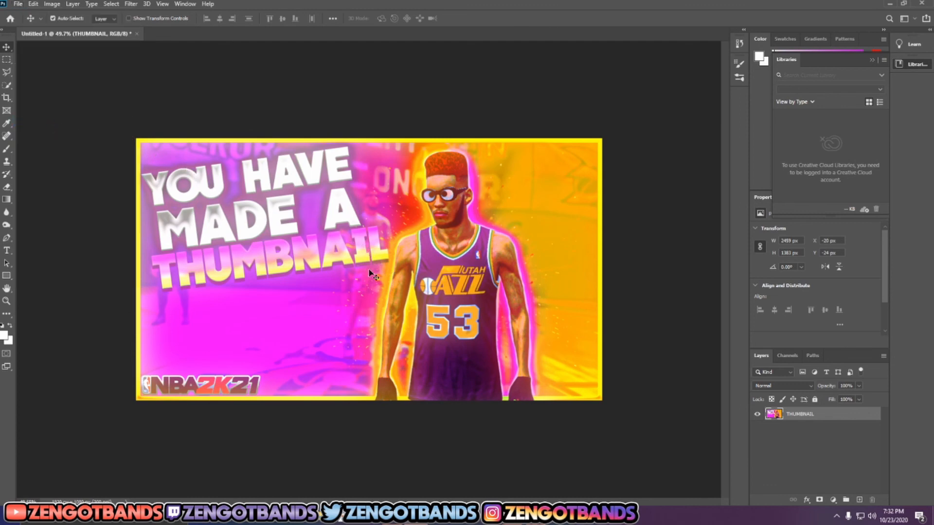
{"action": "left_click", "coordinate": [370, 329]}
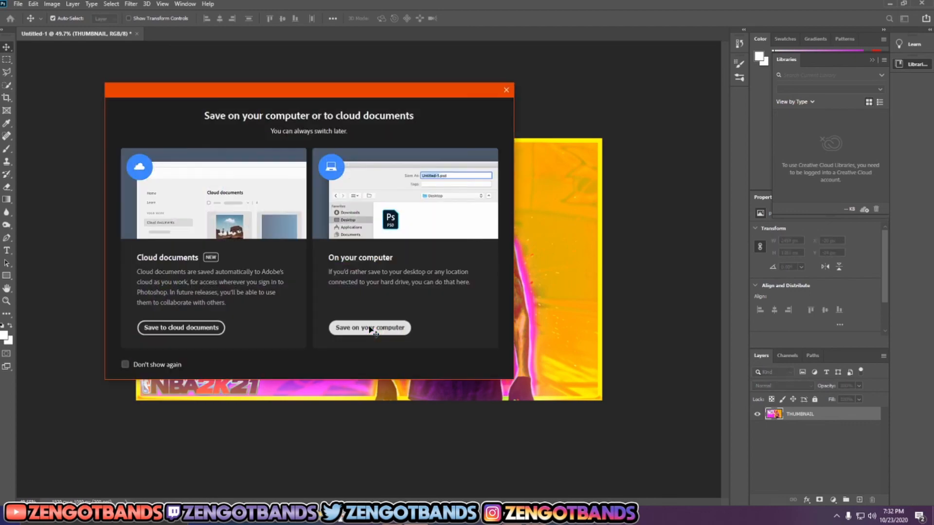
{"action": "left_click", "coordinate": [372, 329]}
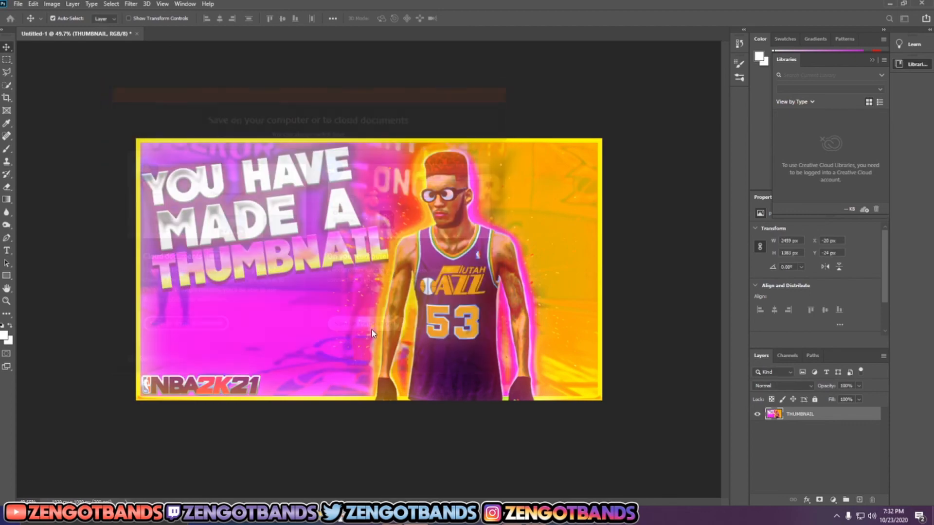
{"action": "left_click", "coordinate": [173, 225]}
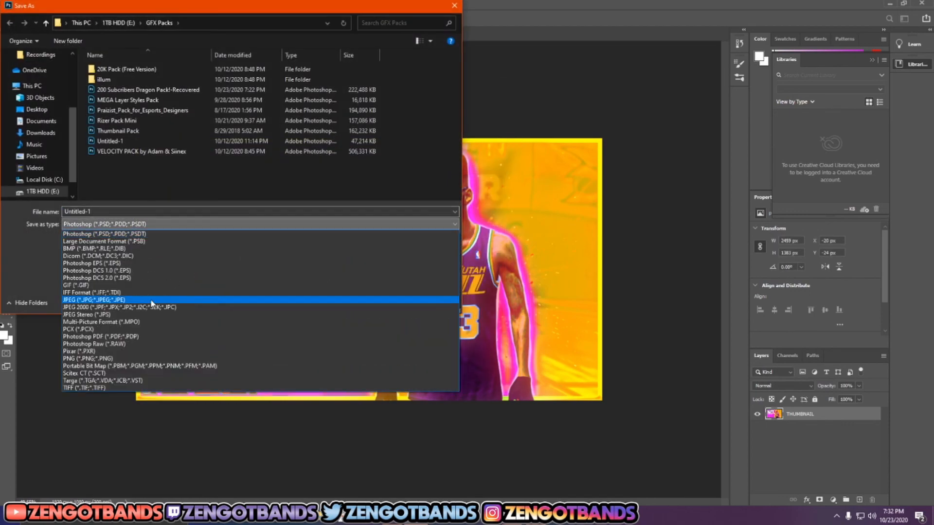
{"action": "left_click", "coordinate": [16, 270]}
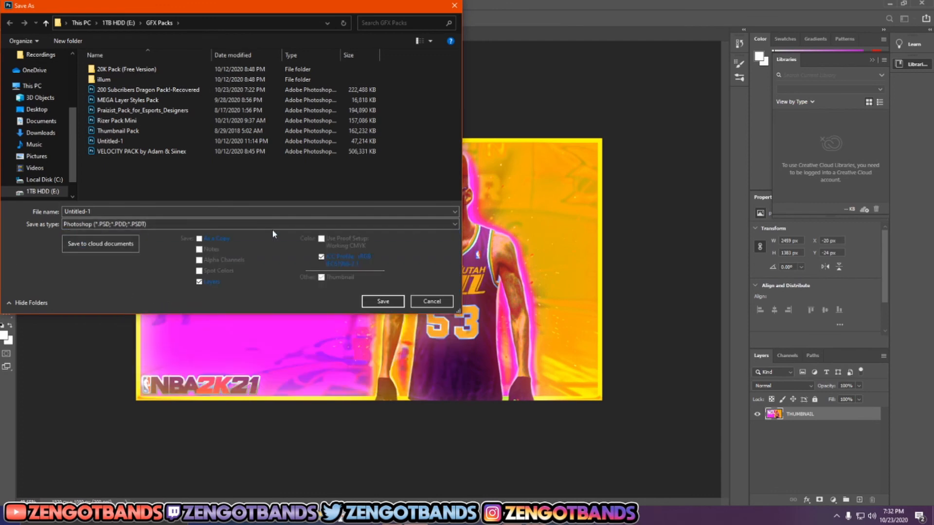